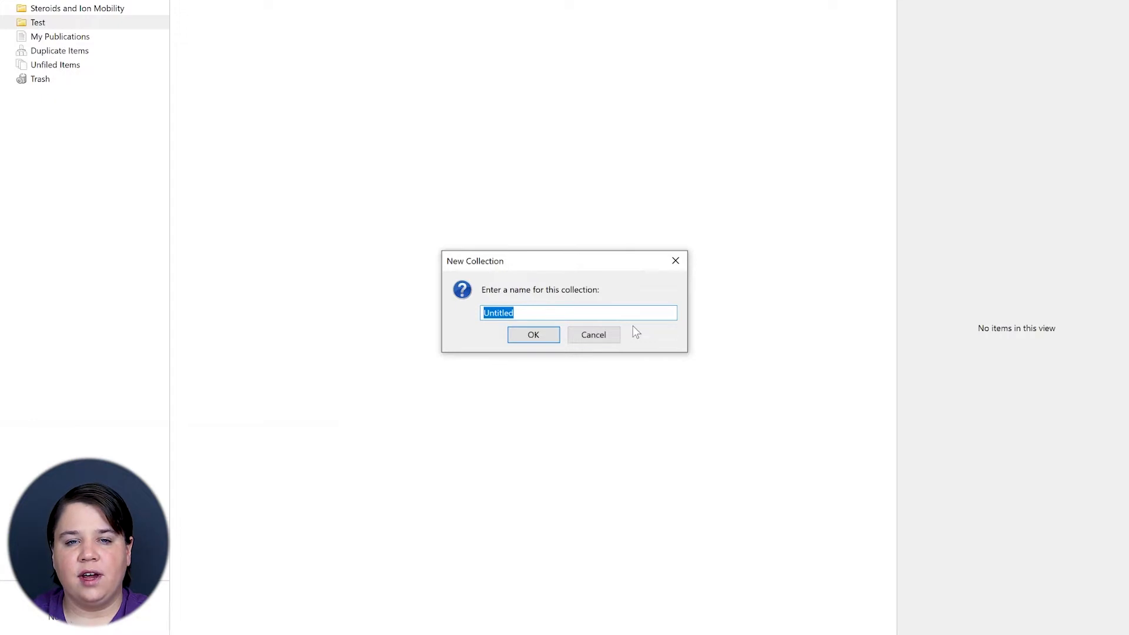
Step: Cancel creating the new collection
left_click(676, 259)
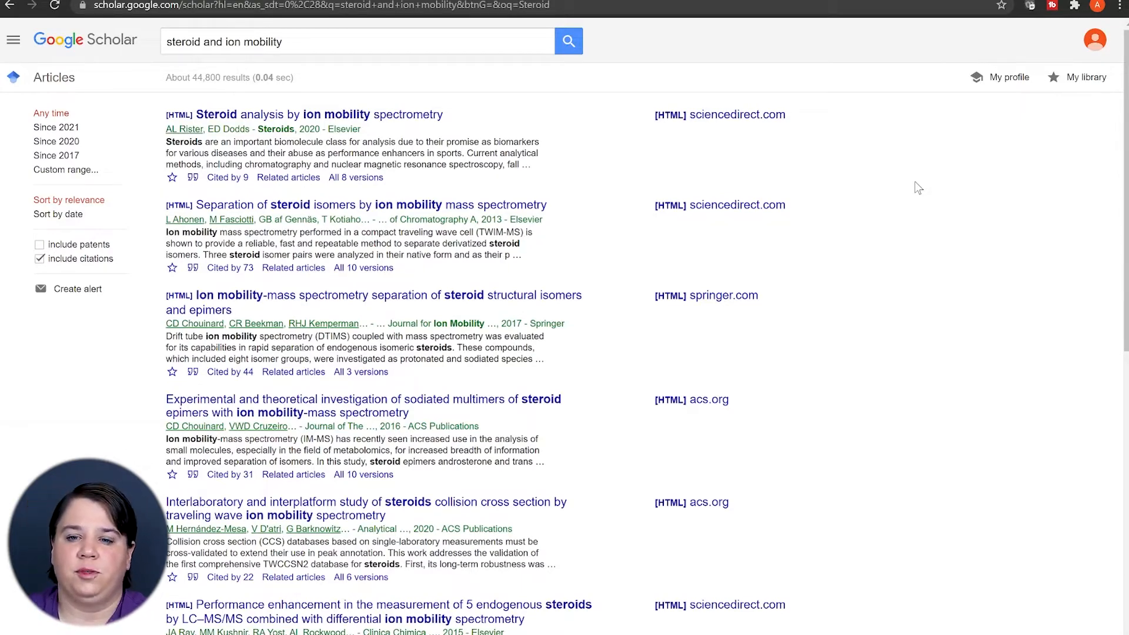
Step: Open the acs.org full text of "Application of group I metal adduction to the separation of steroids" from the Google Scholar results in a new tab
scroll(918, 188, "down", 10)
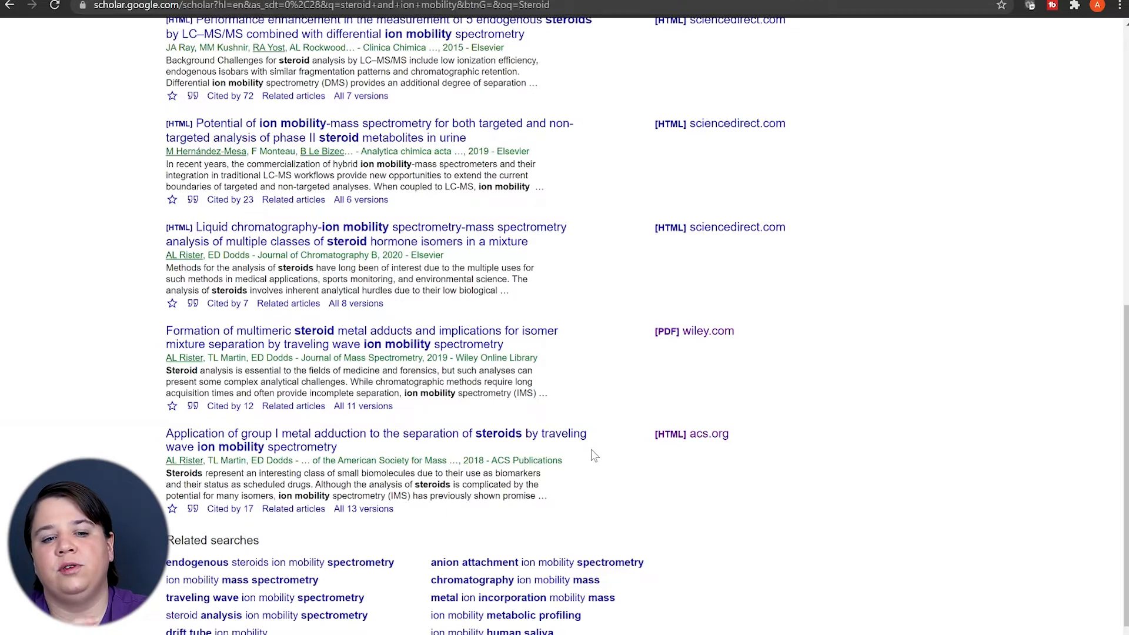
right_click(694, 434)
left_click(724, 444)
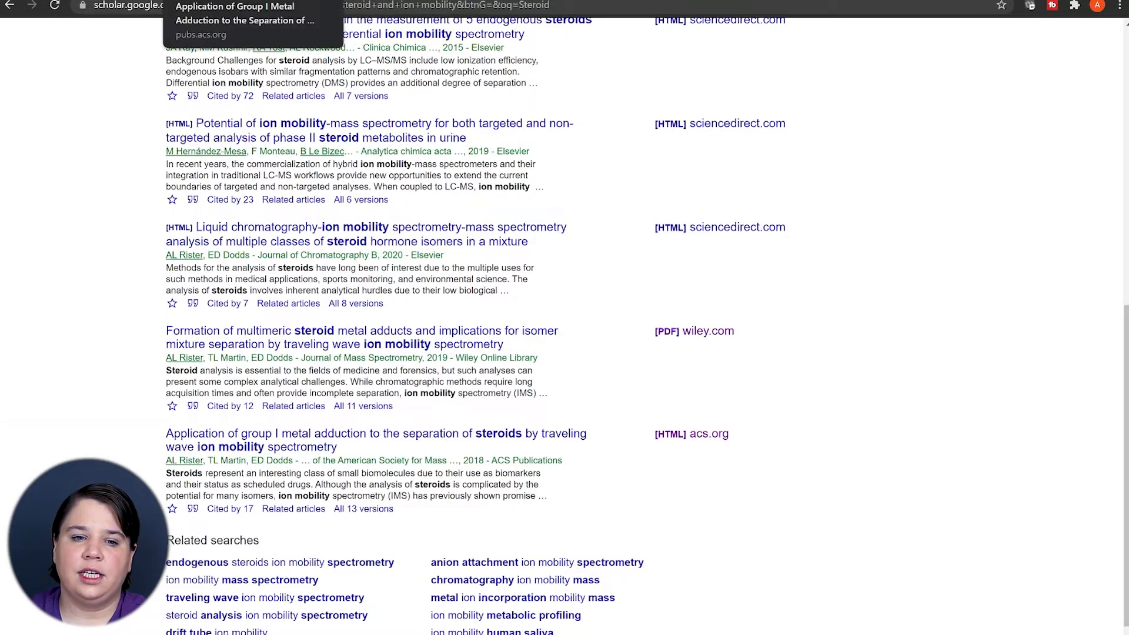
left_click(247, 0)
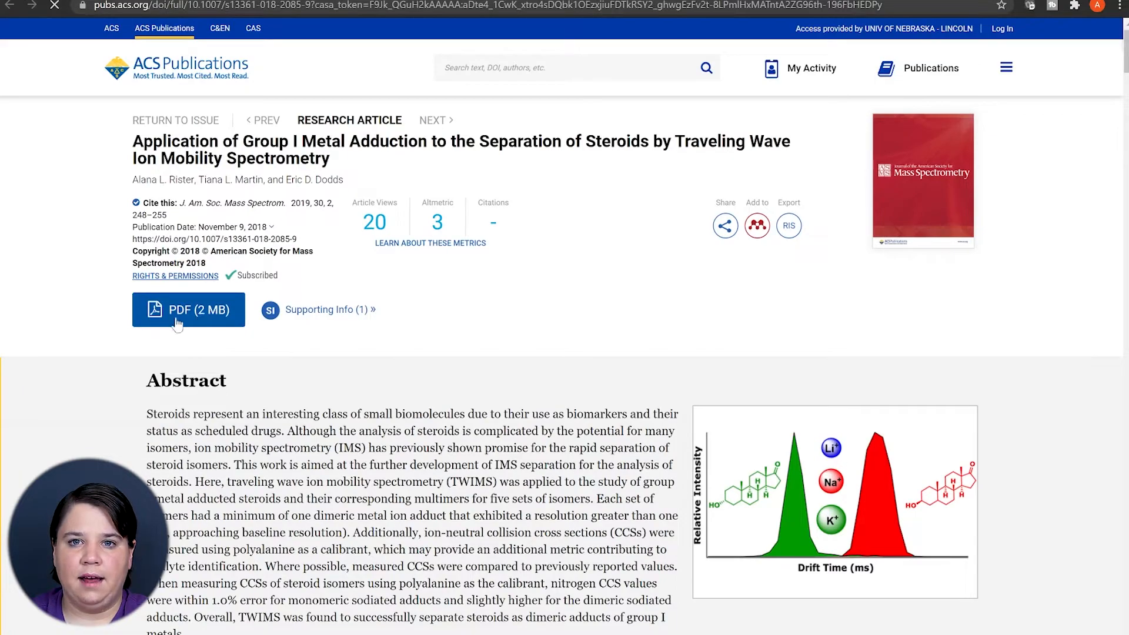
Step: Download the article's PDF and save it in the Papers folder within Downloads
left_click(177, 317)
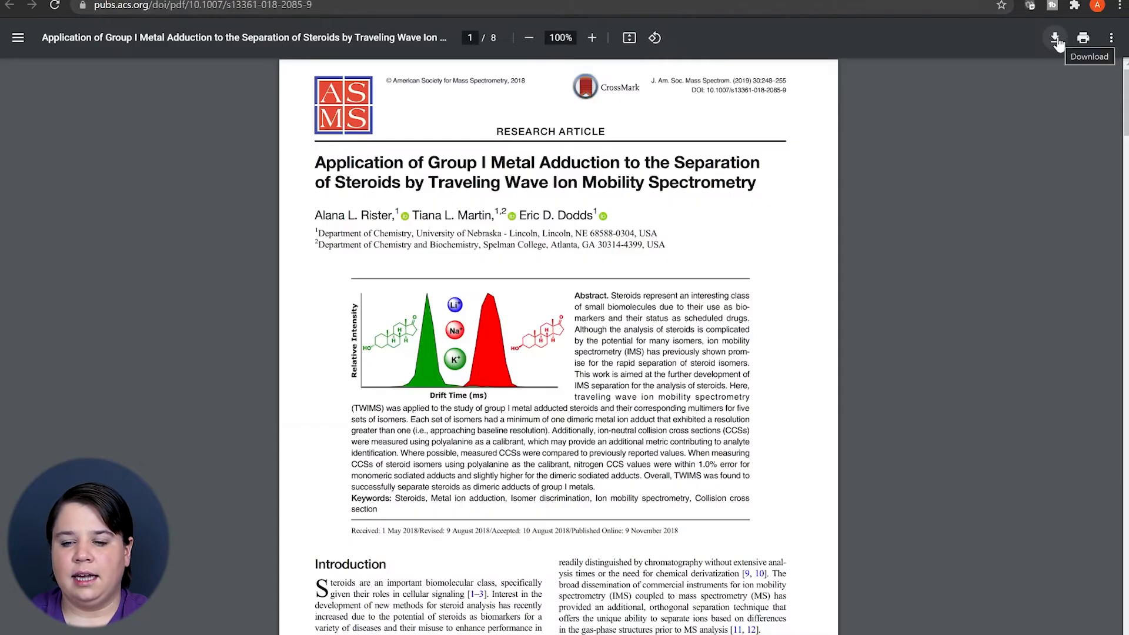
left_click(1056, 38)
double_click(162, 93)
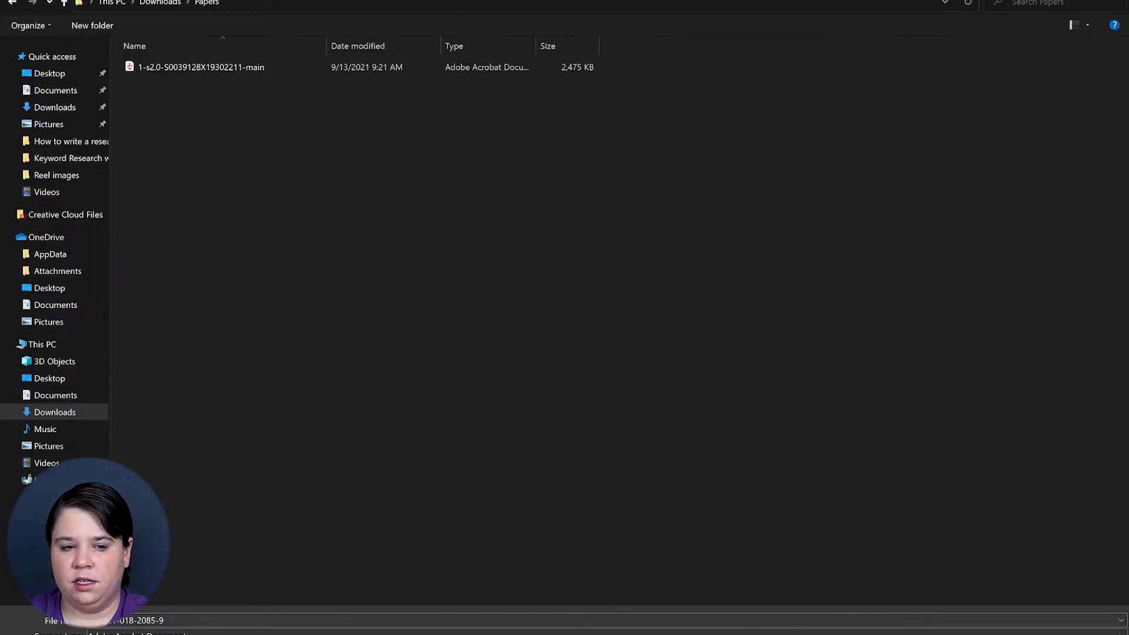
key("Return")
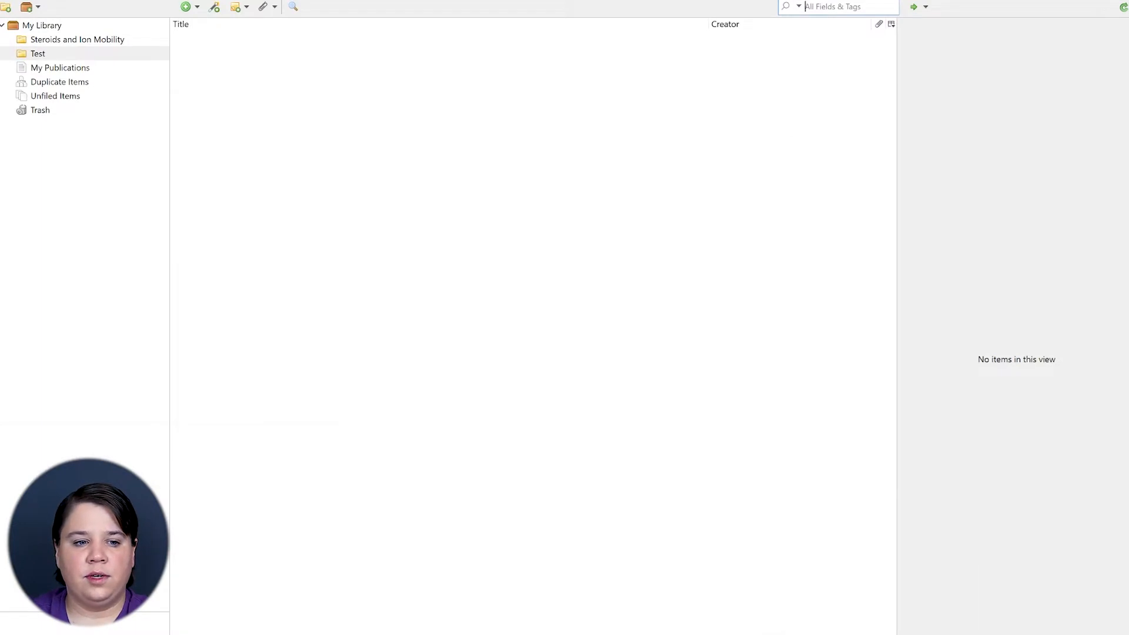
left_click(1, 0)
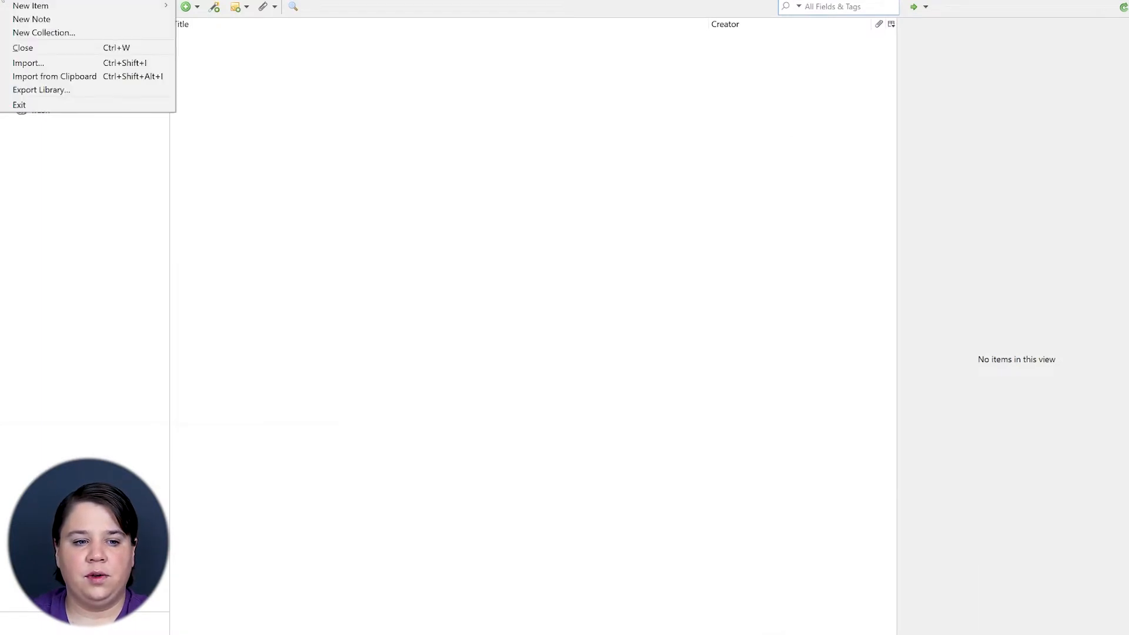
left_click(41, 63)
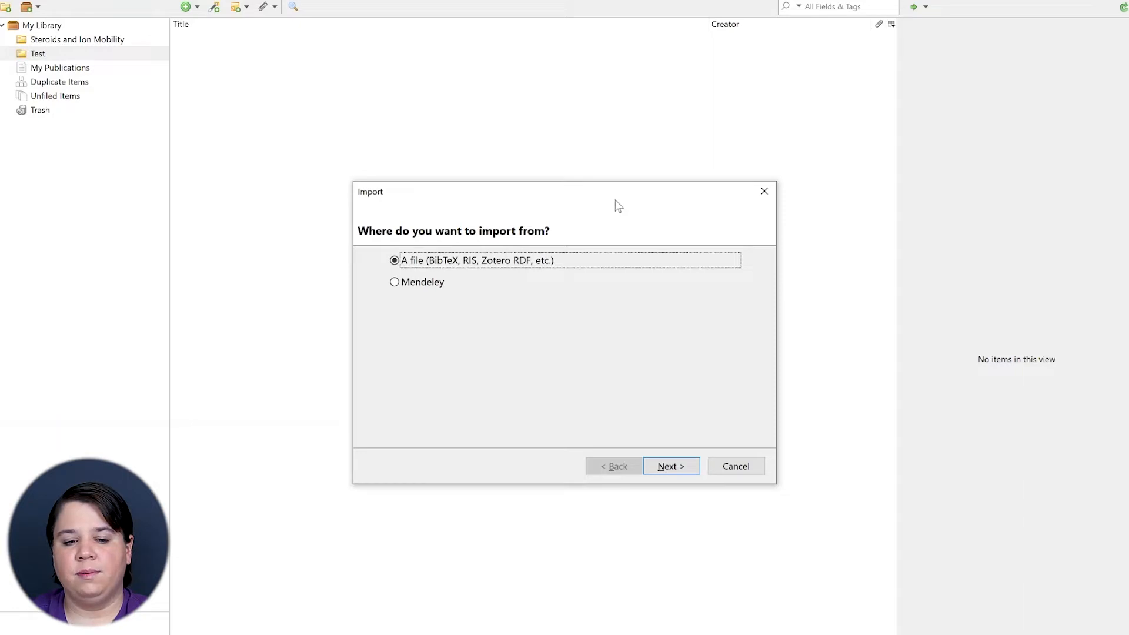
left_click(763, 198)
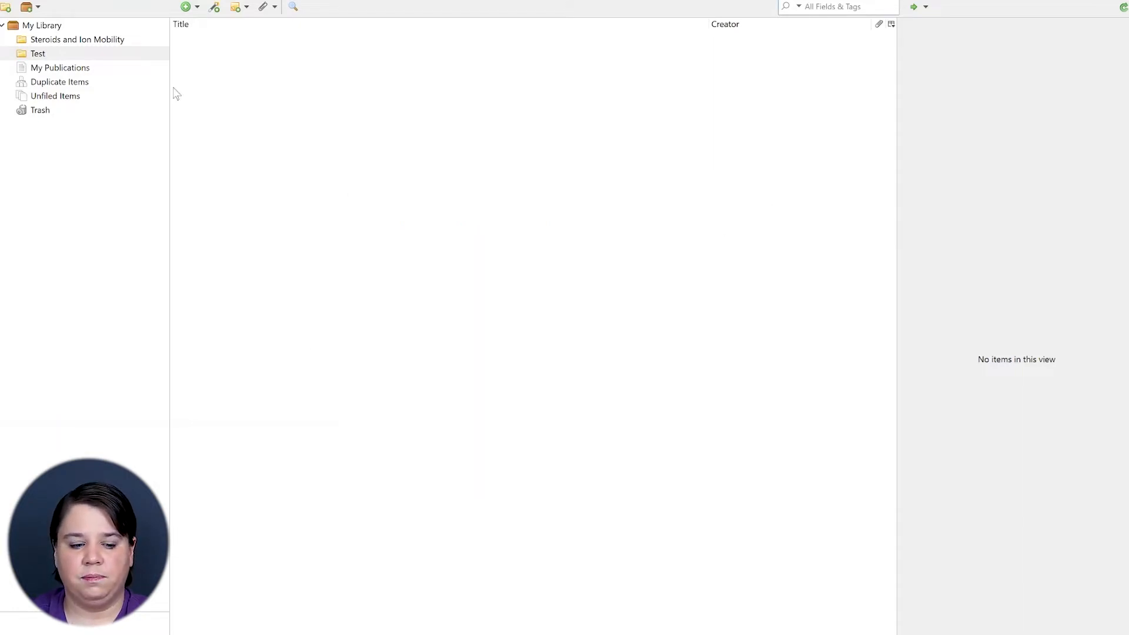
key("alt+Tab")
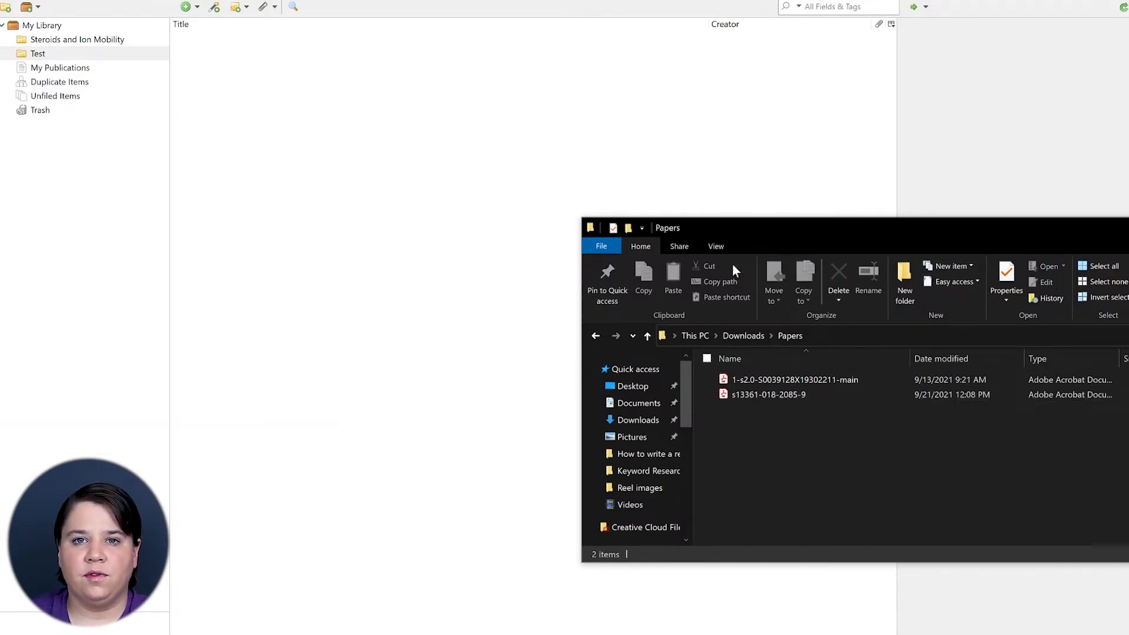
left_click(774, 394)
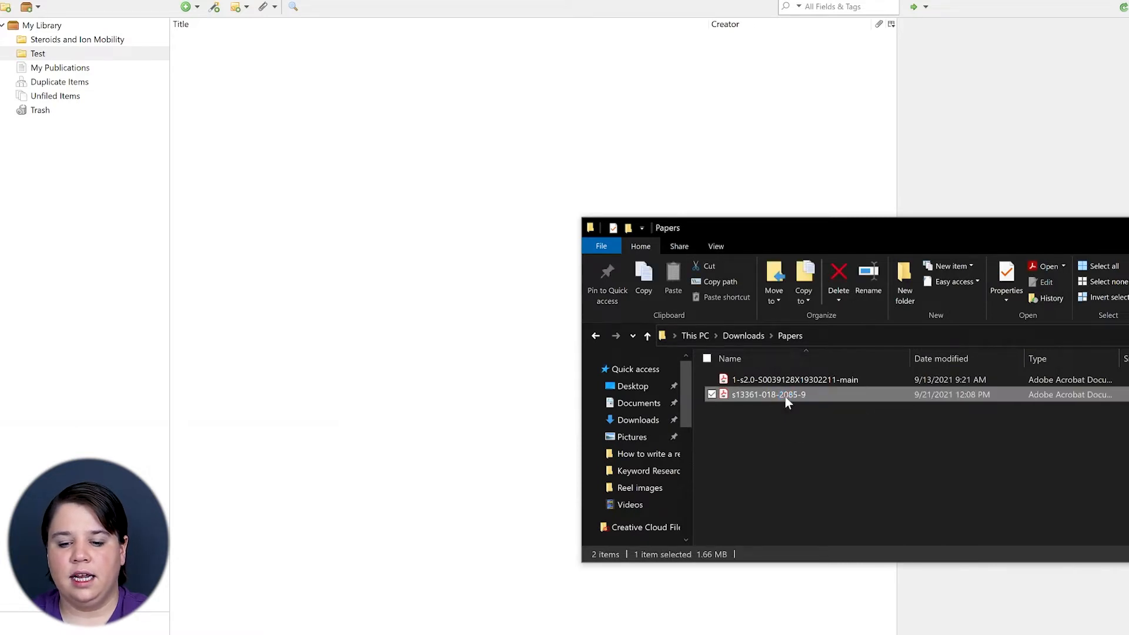
left_click_drag(331, 494, 374, 195)
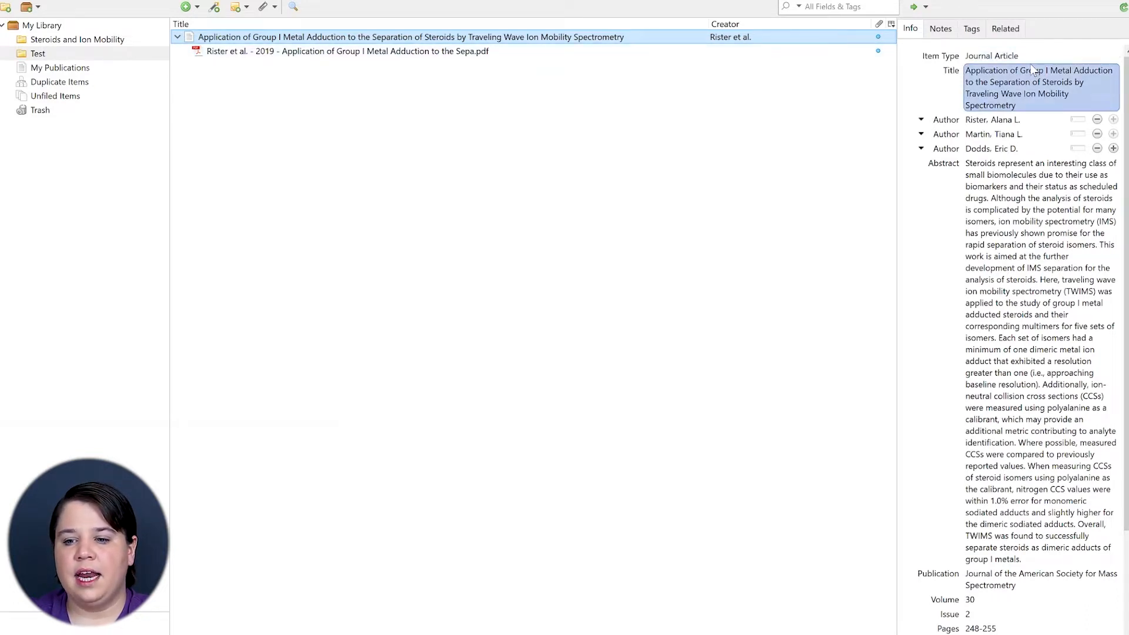
Step: Review the imported article's abstract, publication, date and DOI details
left_click(1095, 292)
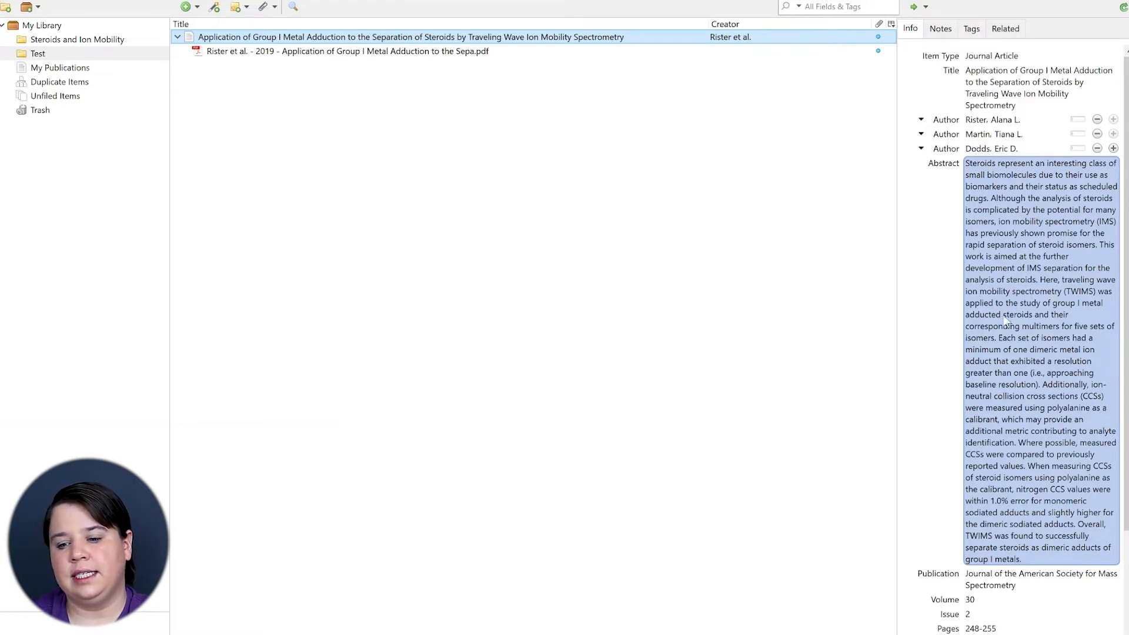
scroll(959, 431, "down", 1)
scroll(960, 431, "down", 3)
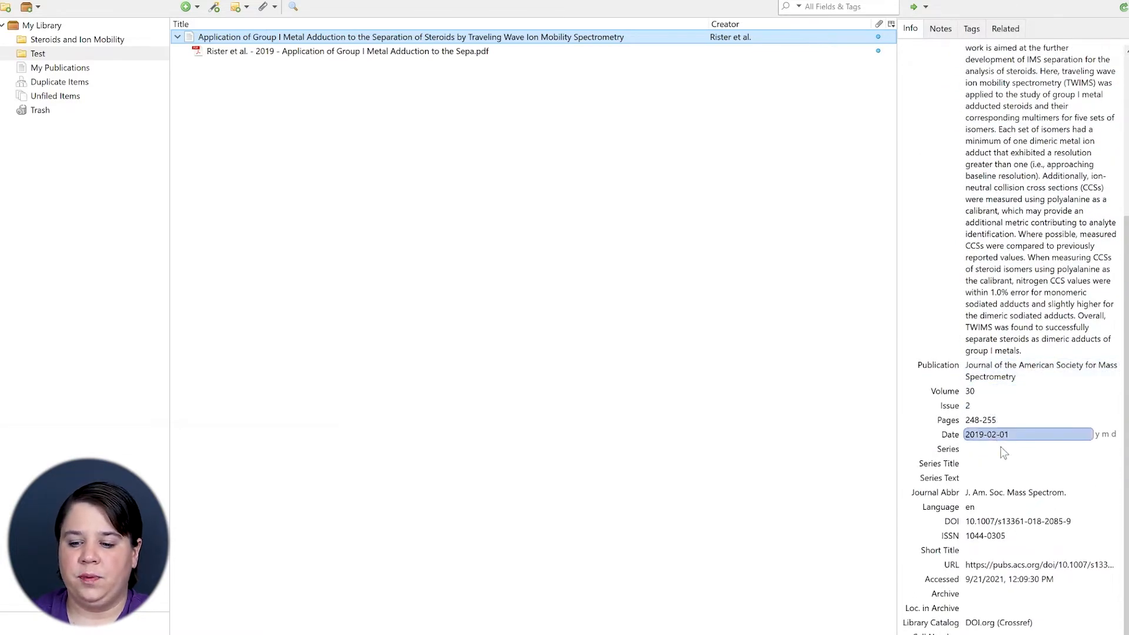
scroll(941, 564, "up", 1)
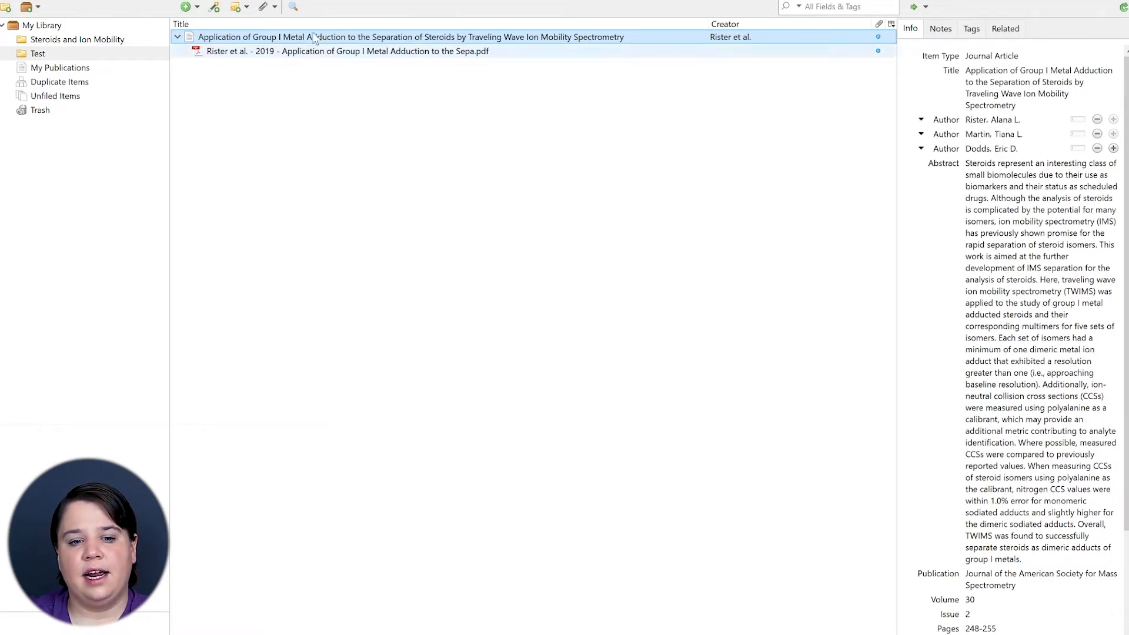
Step: Collapse and re-expand the imported article's entry, and open its attached PDF
left_click(177, 38)
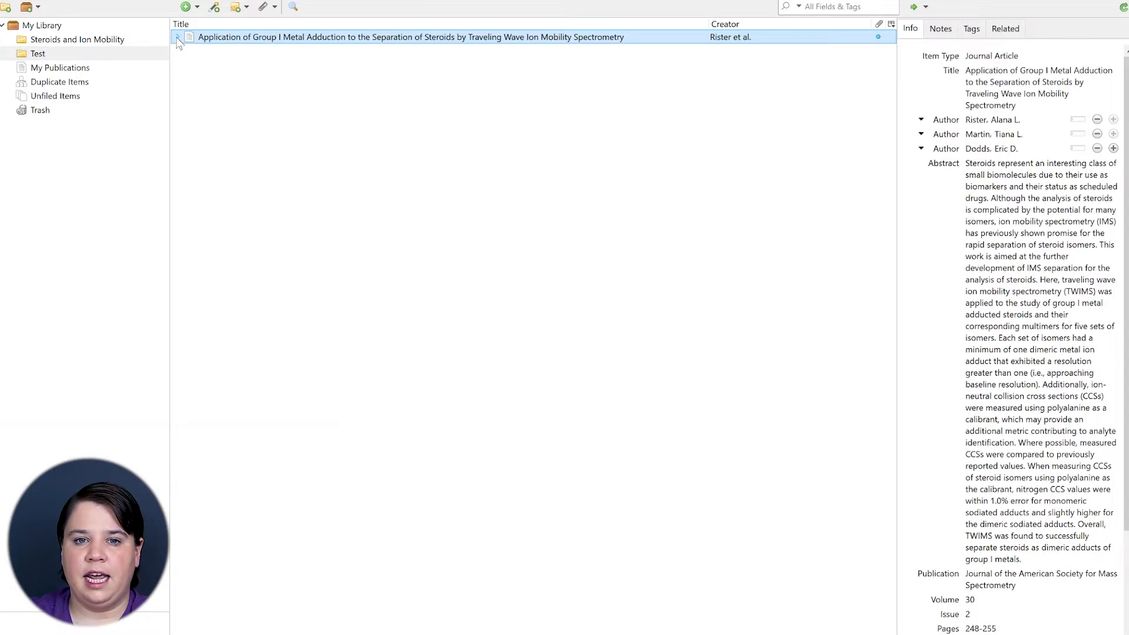
left_click(177, 38)
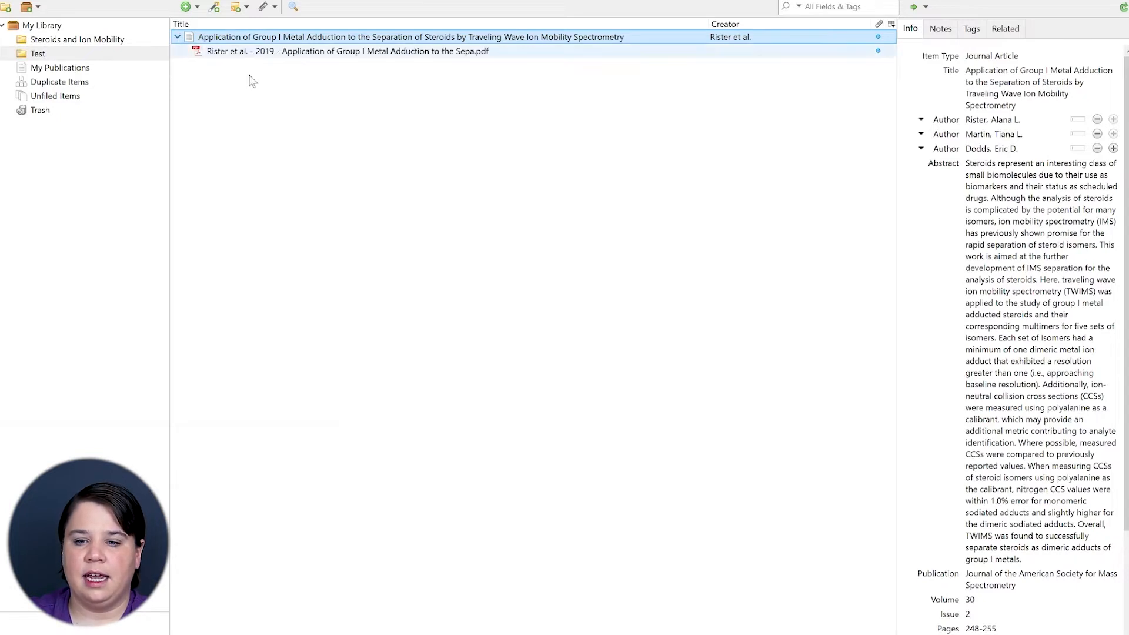
left_click(338, 53)
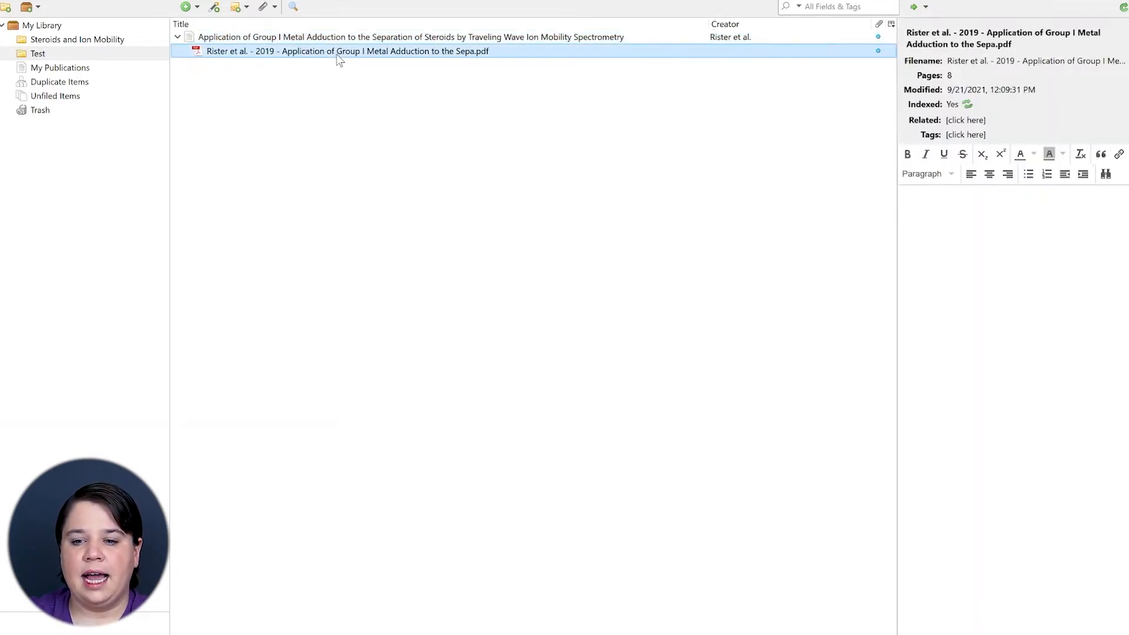
double_click(441, 53)
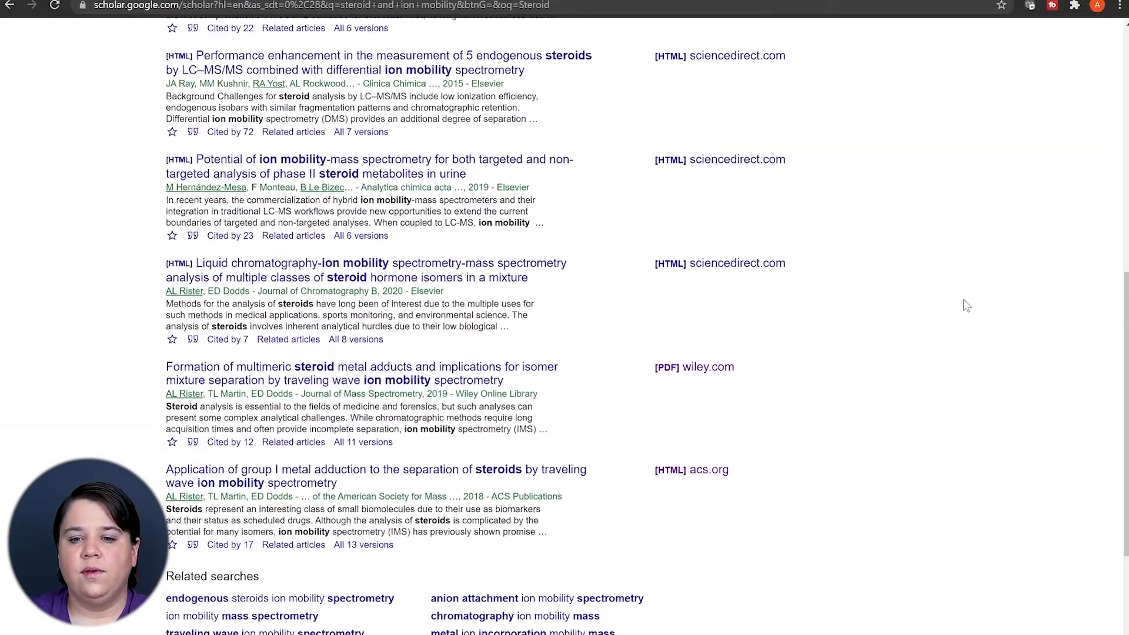
Step: Switch to Google Scholar in Chrome and save all listed results to the library with Zotero Connector
scroll(964, 305, "up", 8)
scroll(965, 306, "up", 1)
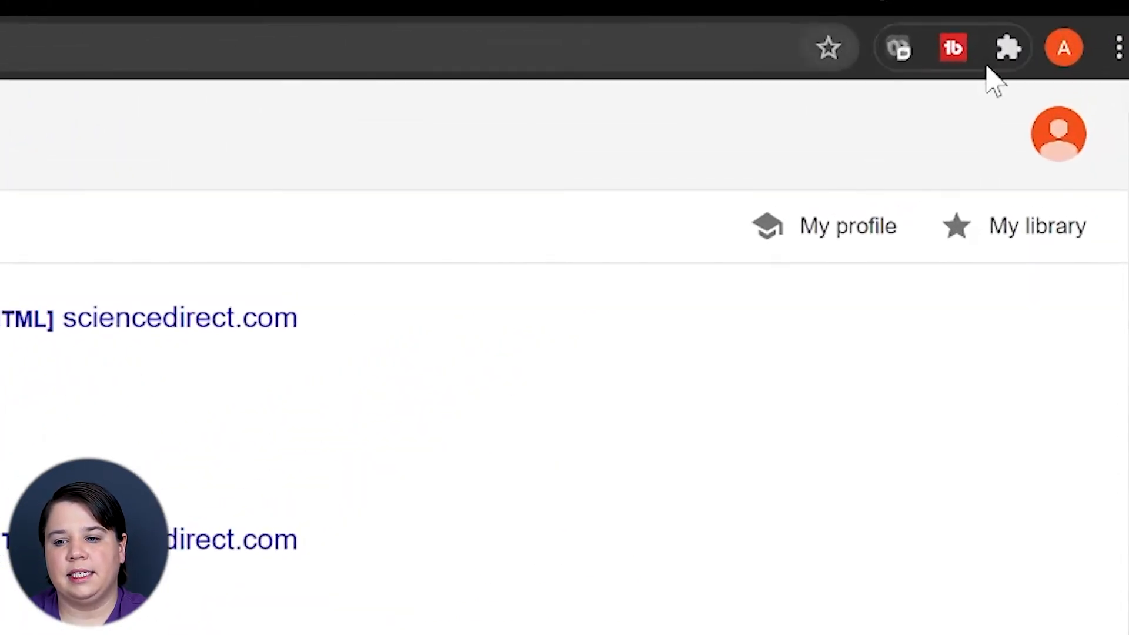
left_click(1011, 51)
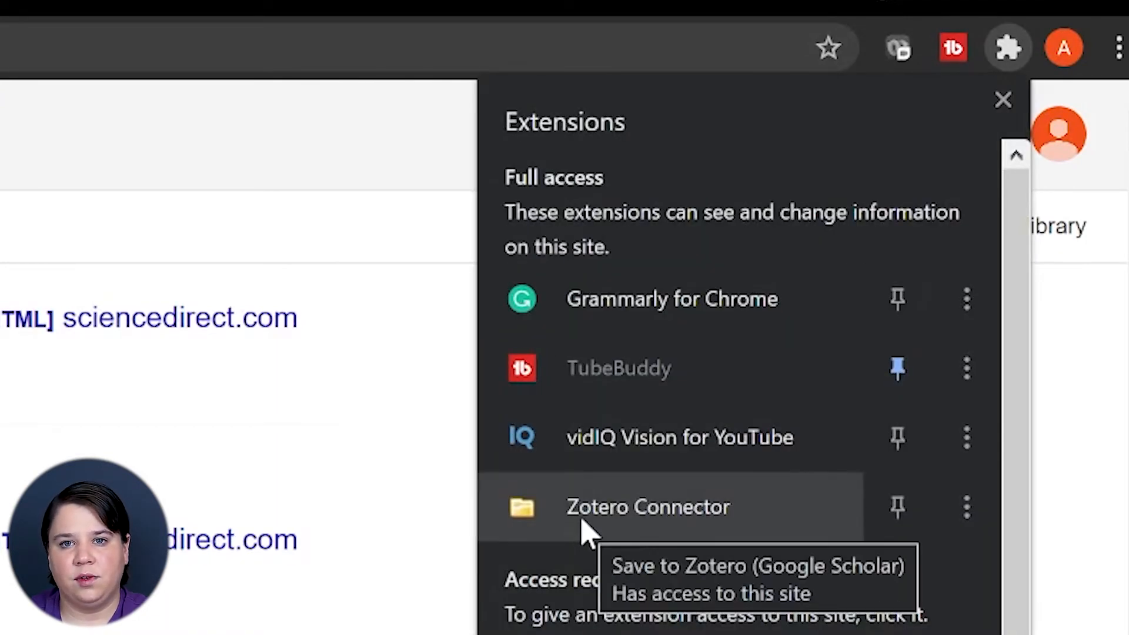
left_click(584, 529)
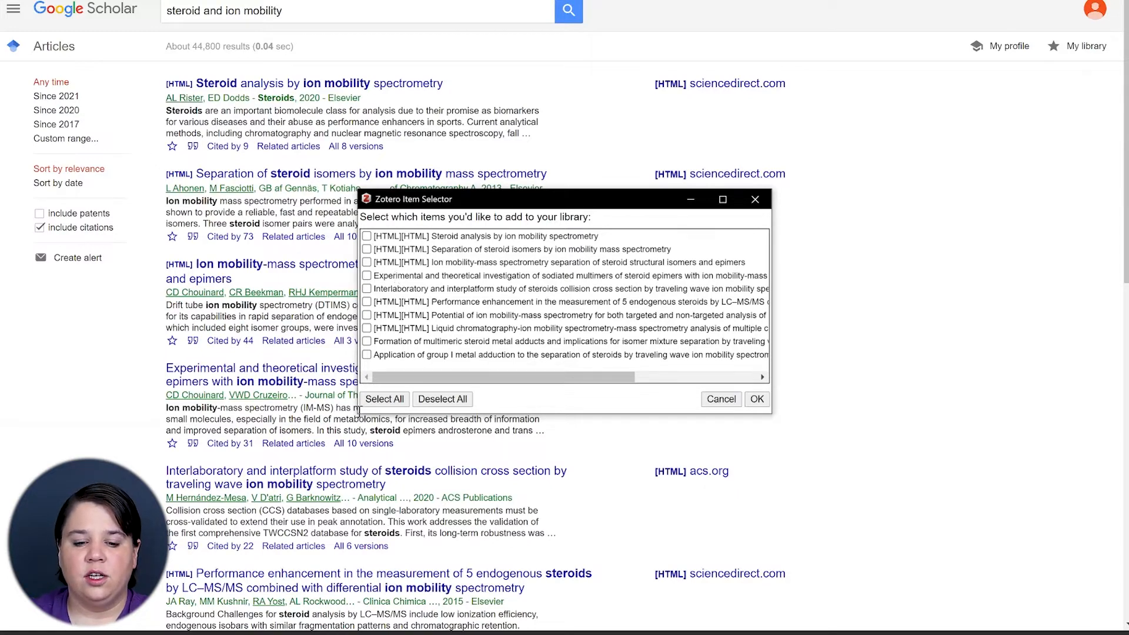
left_click(398, 400)
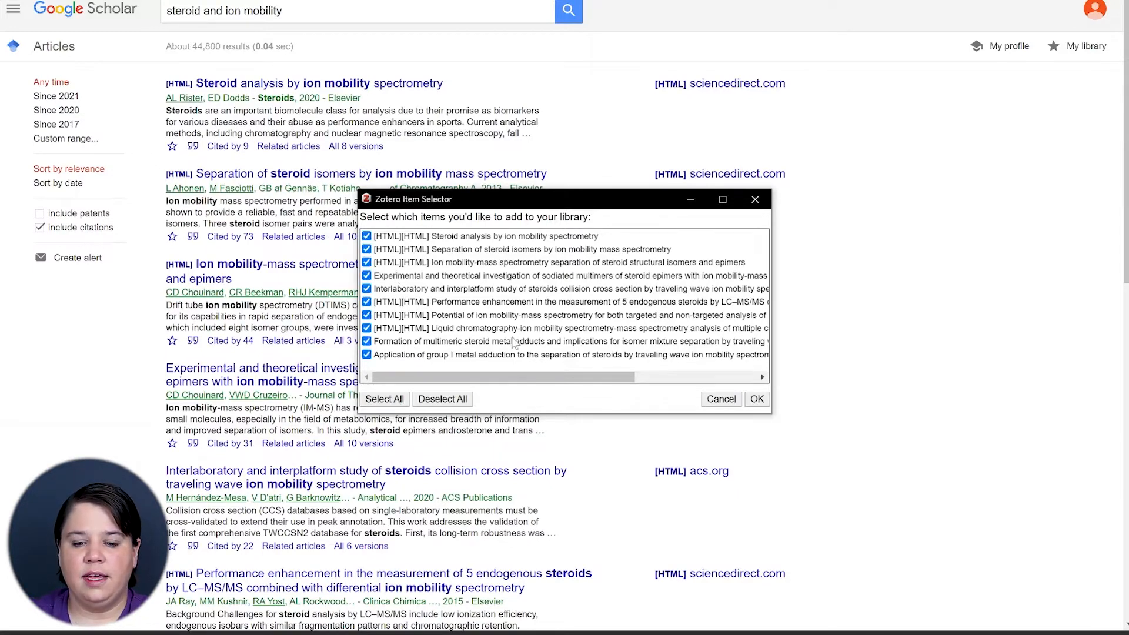
left_click(758, 400)
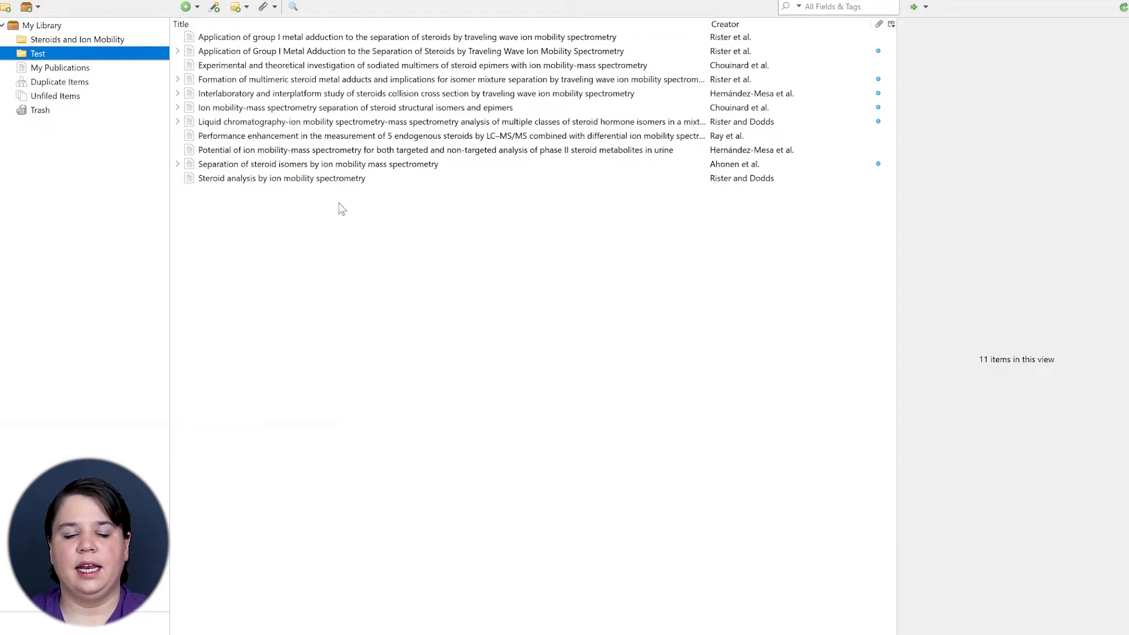
Step: Inspect the attachments of the 2019 group I metal adduction paper and the interlaboratory collision cross section study, including its Full Text details
left_click(177, 51)
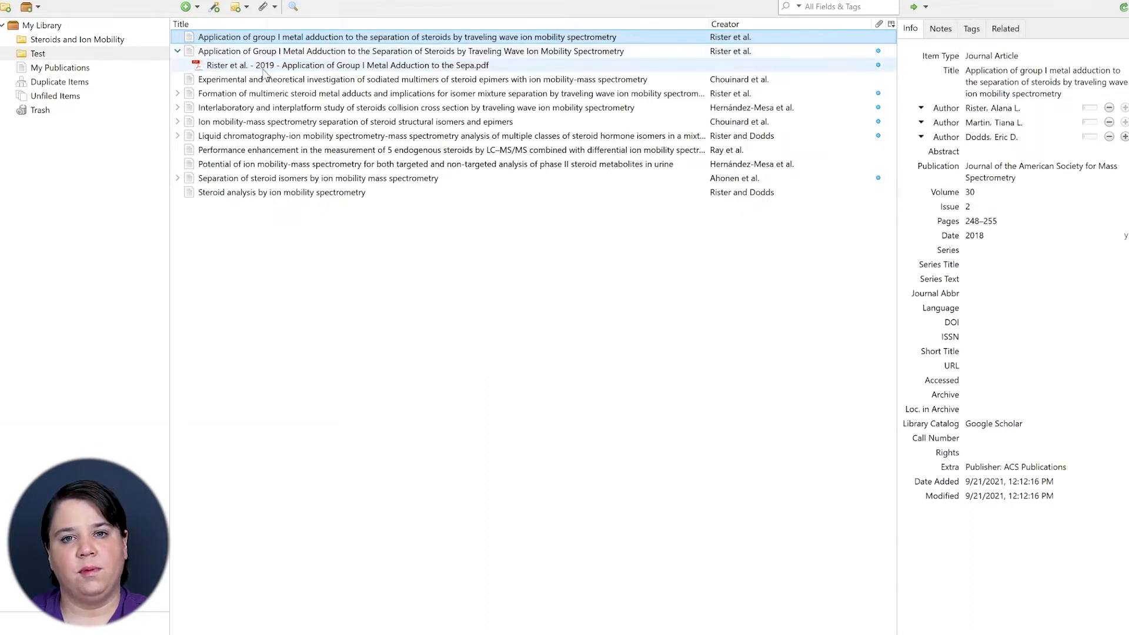
left_click(178, 107)
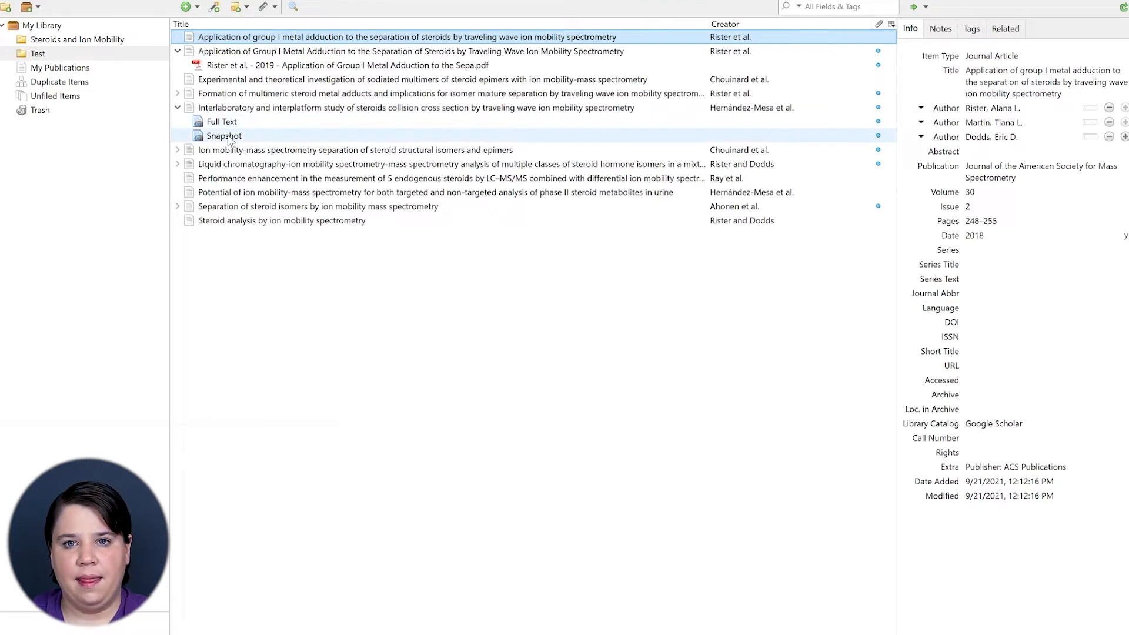
left_click(221, 122)
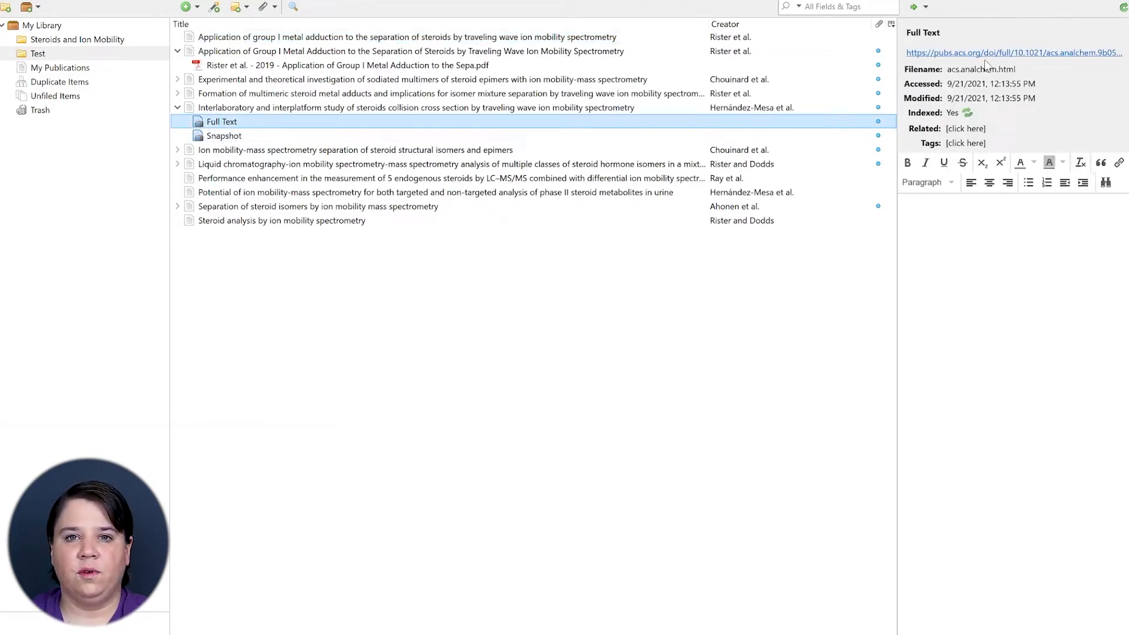
left_click(178, 108)
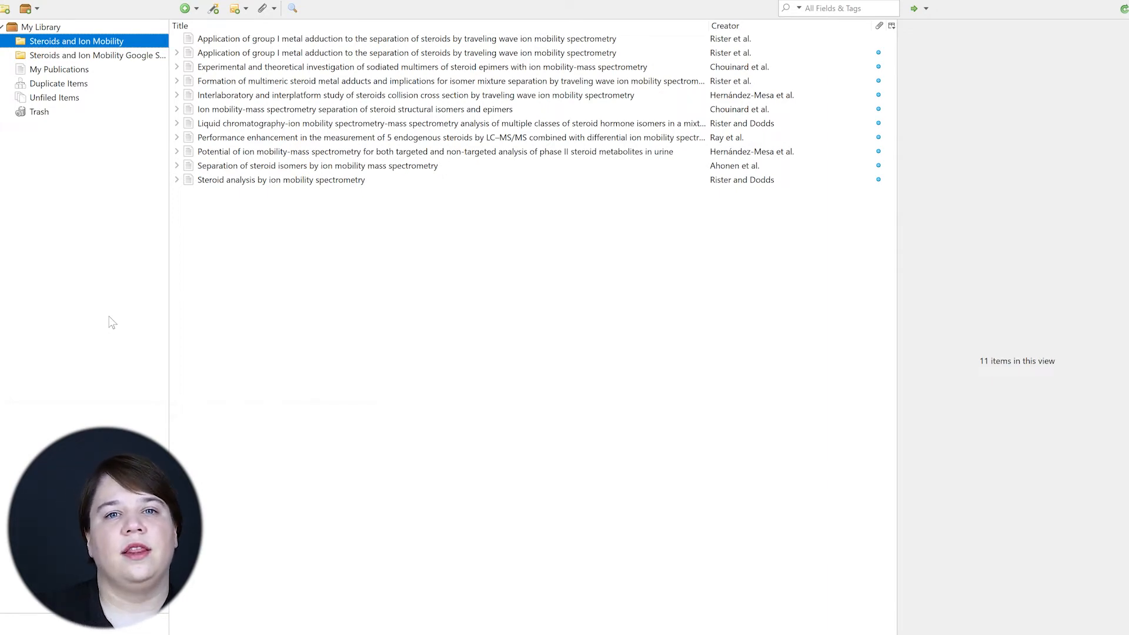
Step: Create a subcollection named LC-IMS-MS under the Steroids and Ion Mobility Google Scholar collection
left_click(34, 56)
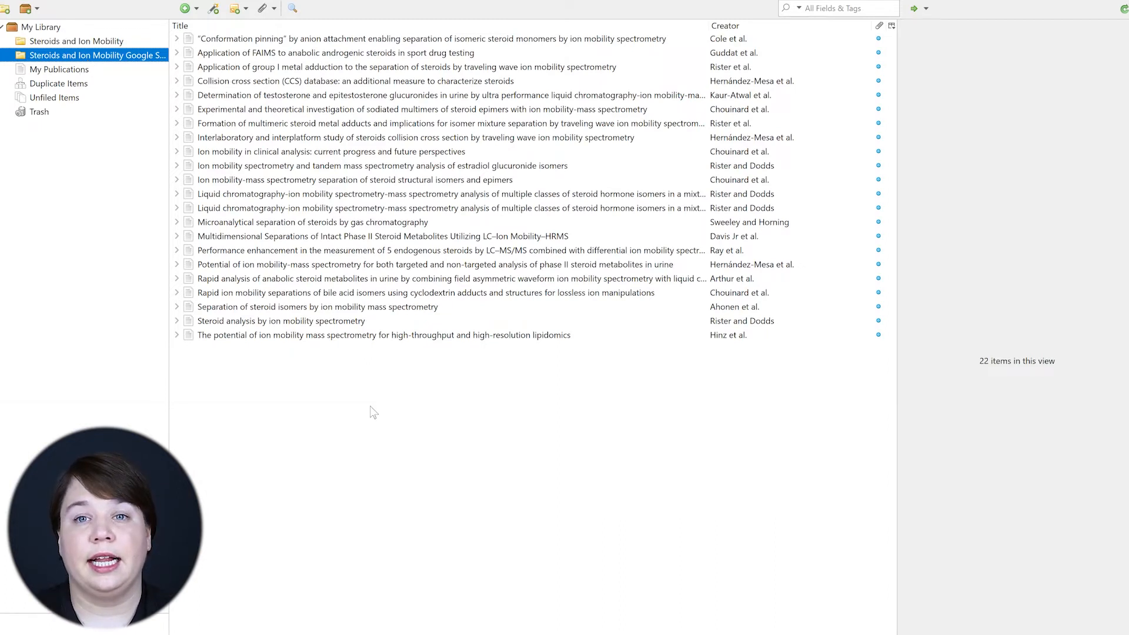
right_click(63, 58)
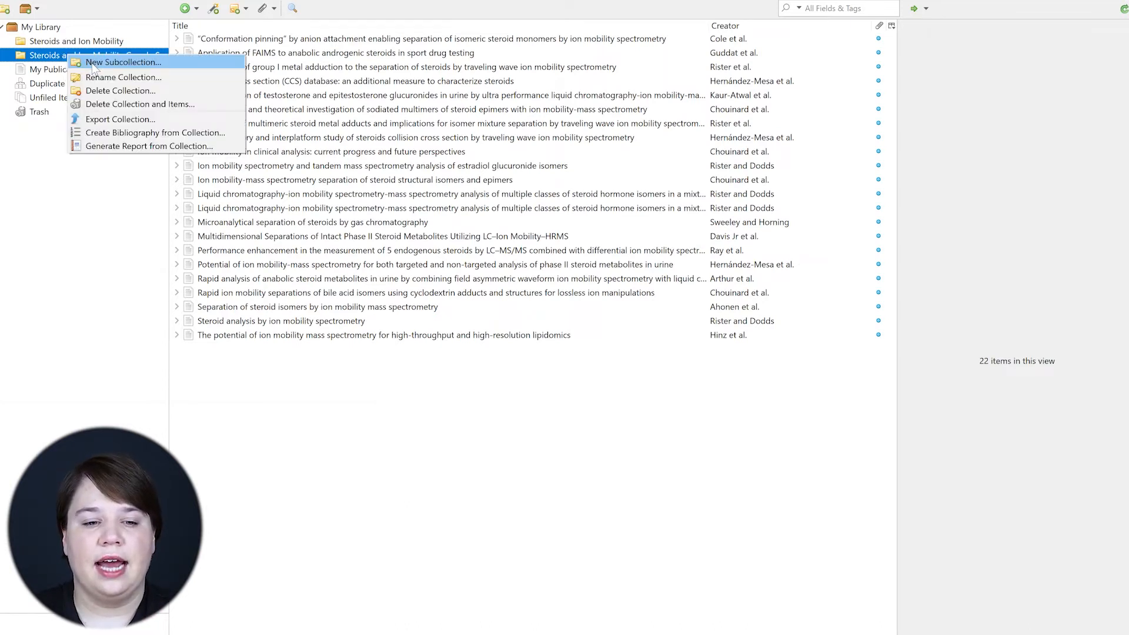
left_click(95, 63)
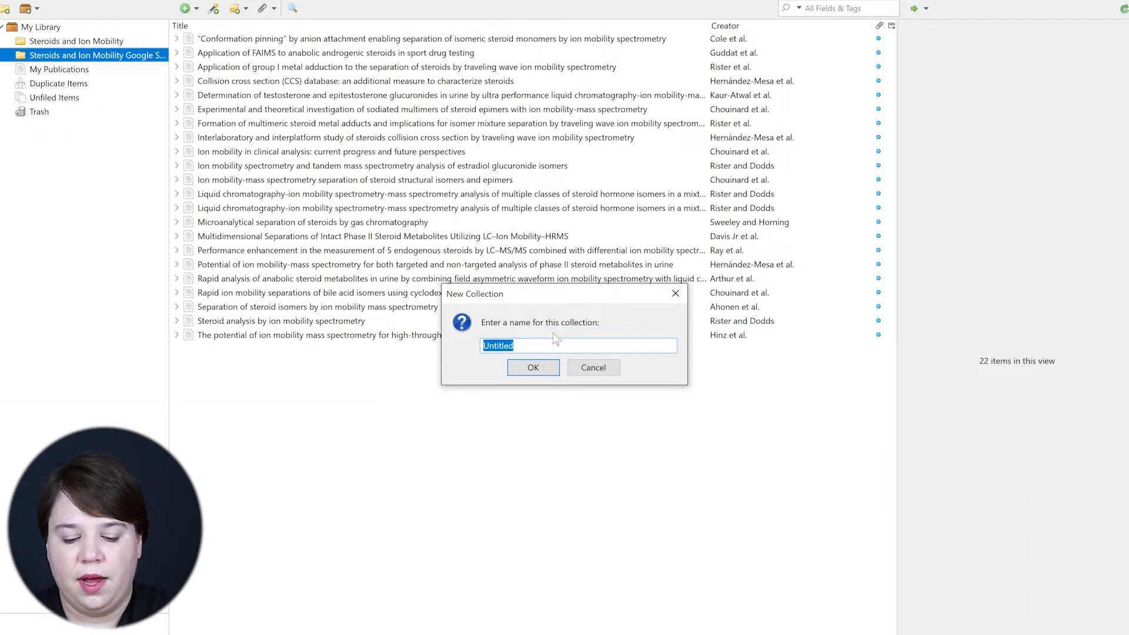
type("LC-IMS-MS")
key("Return")
Step: Create a second subcollection named Stand alone under the Steroids and Ion Mobility Google Scholar collection
left_click(49, 58)
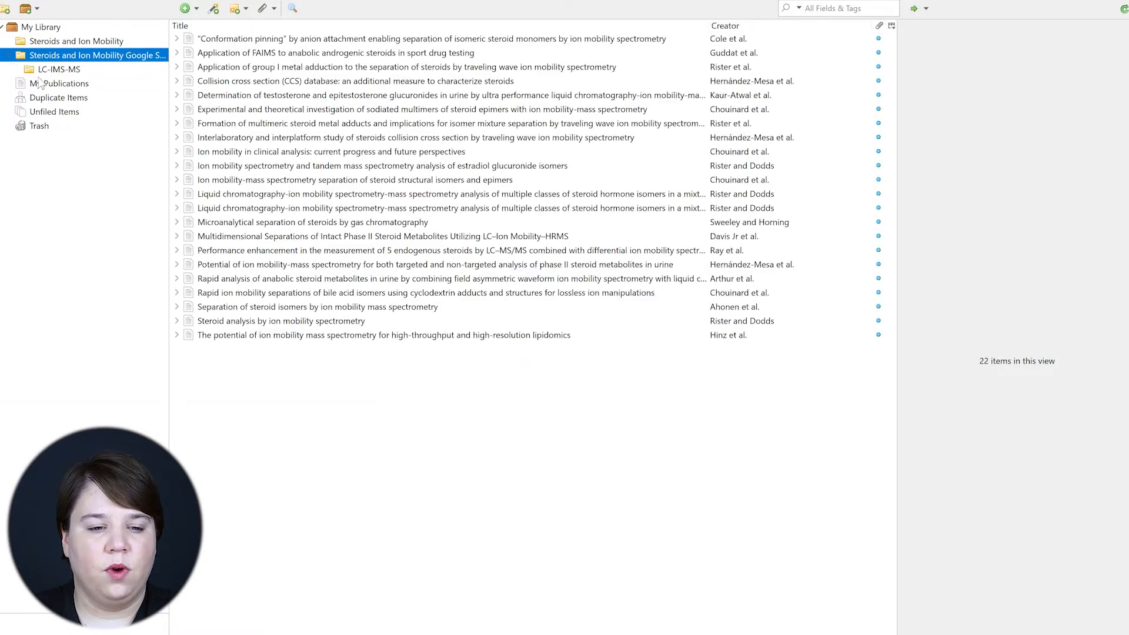
right_click(65, 60)
left_click(82, 68)
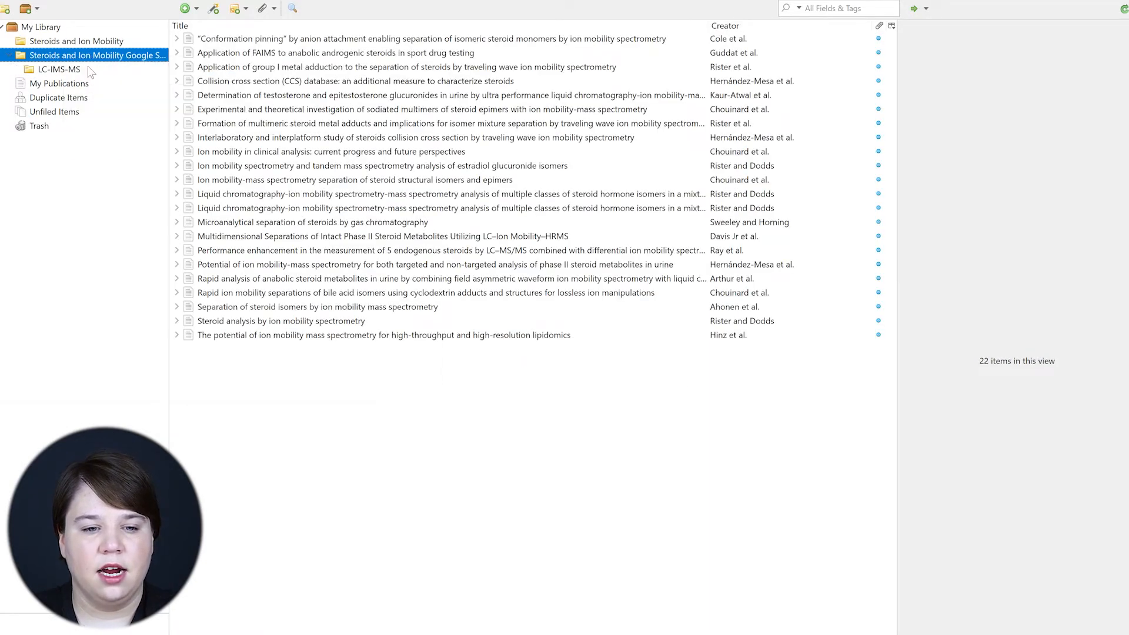
type("Stand alone")
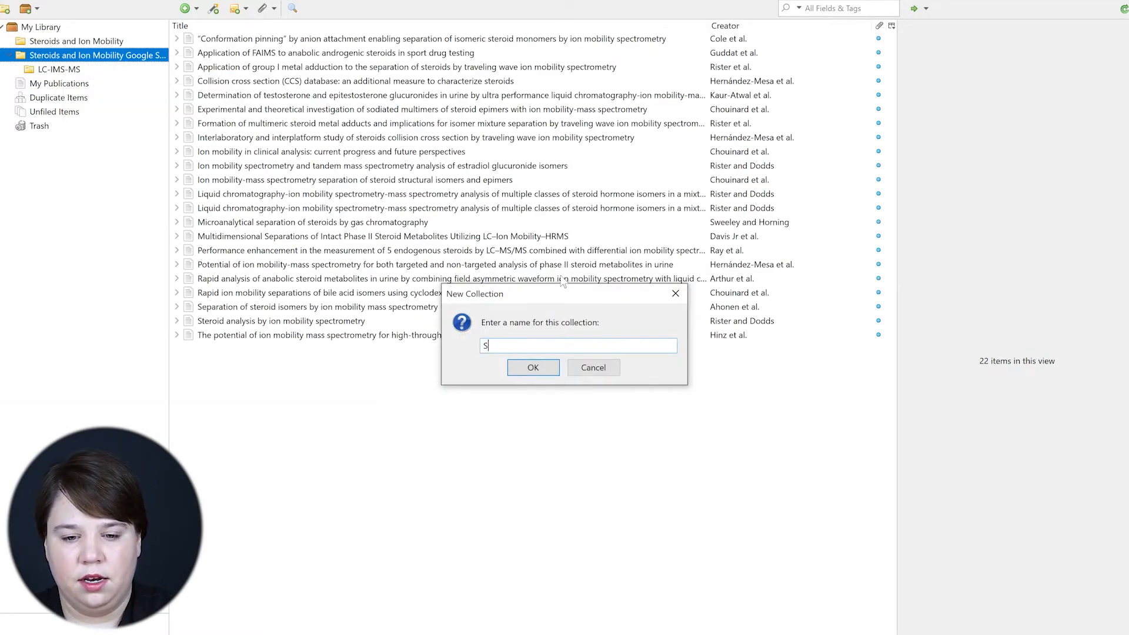
key("Return")
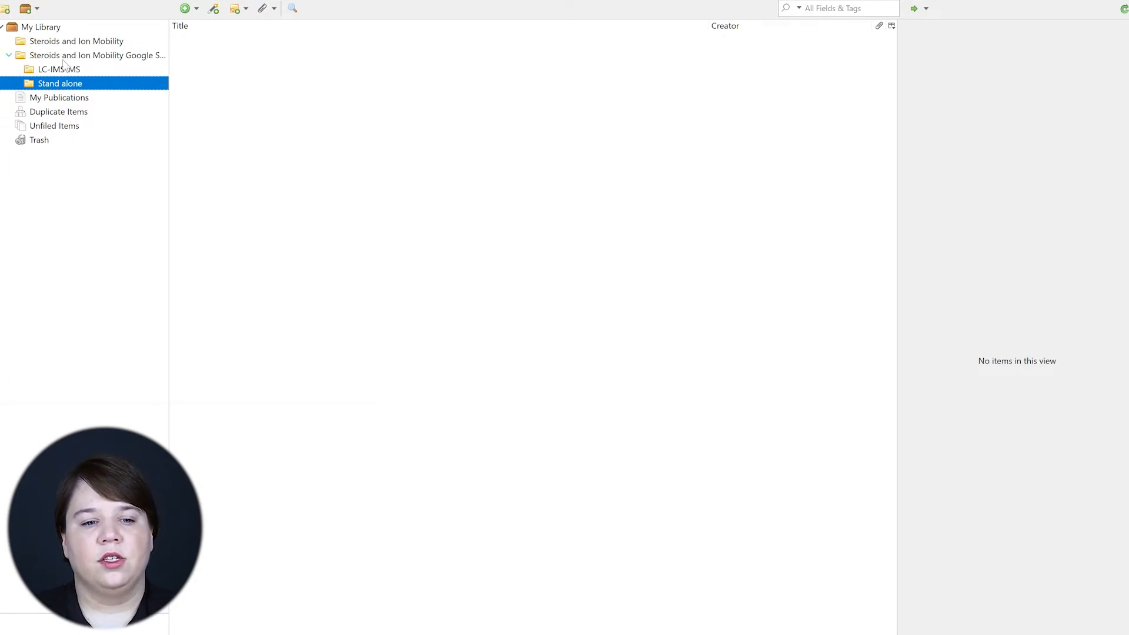
Step: Add the Multidimensional Separations and Performance enhancement papers to the LC-IMS-MS subcollection, and compare its contents with the parent collection
left_click(59, 57)
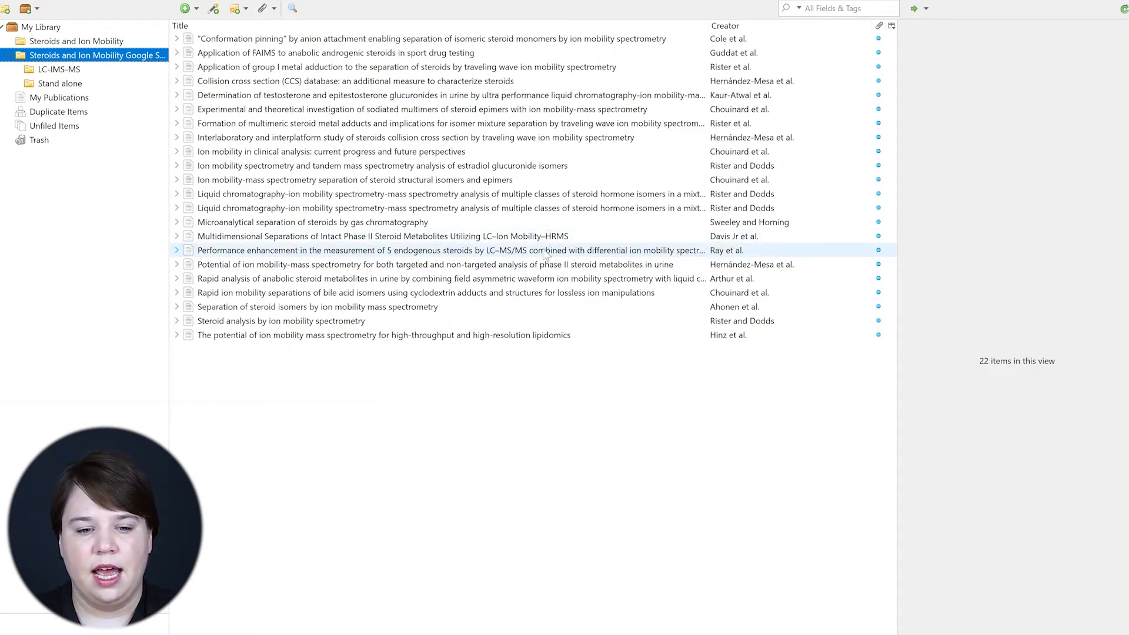
left_click(337, 240)
left_click(334, 253, "shift")
left_click_drag(328, 241, 62, 73)
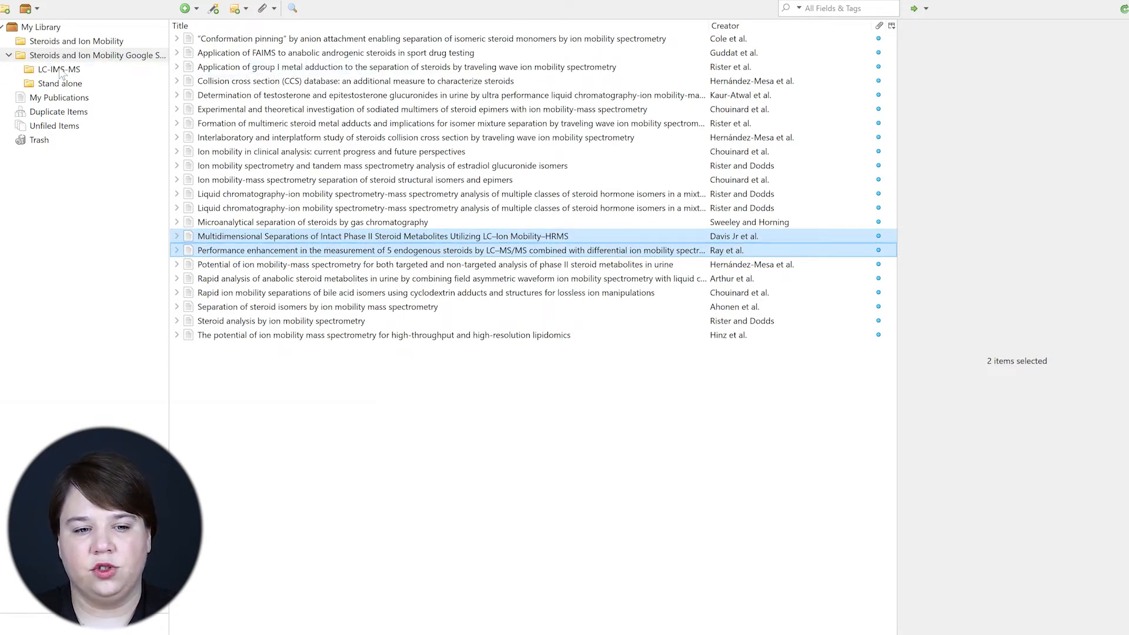
left_click(59, 73)
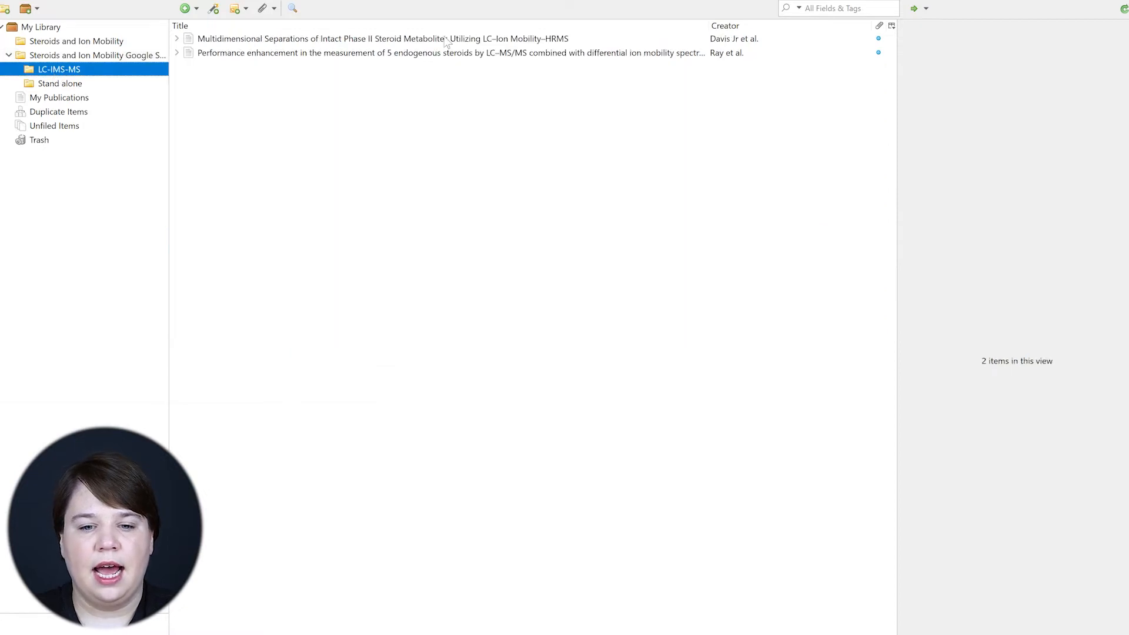
left_click(97, 59)
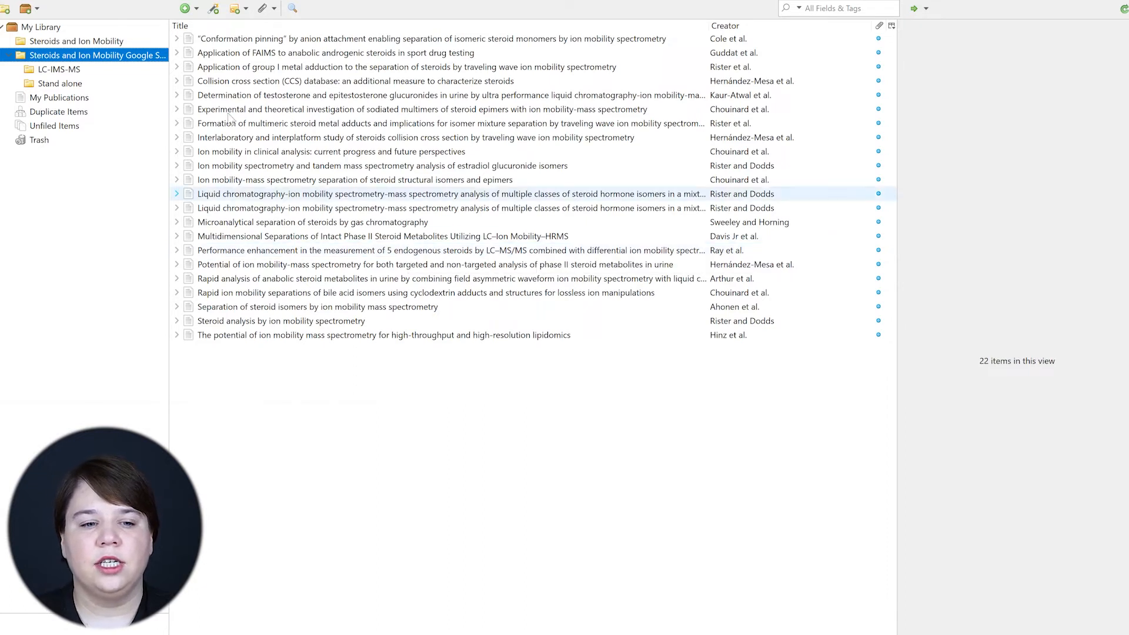
left_click(55, 72)
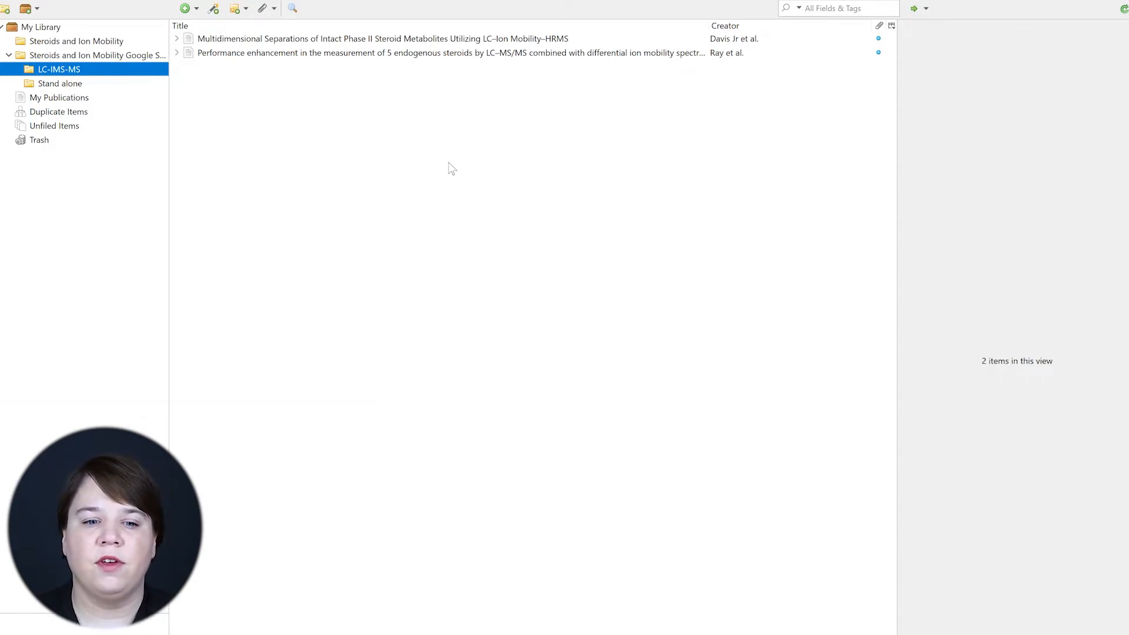
Step: Add the first listed Liquid chromatography-ion mobility spectrometry-mass spectrometry paper from the Google Scholar collection to LC-IMS-MS
left_click(82, 59)
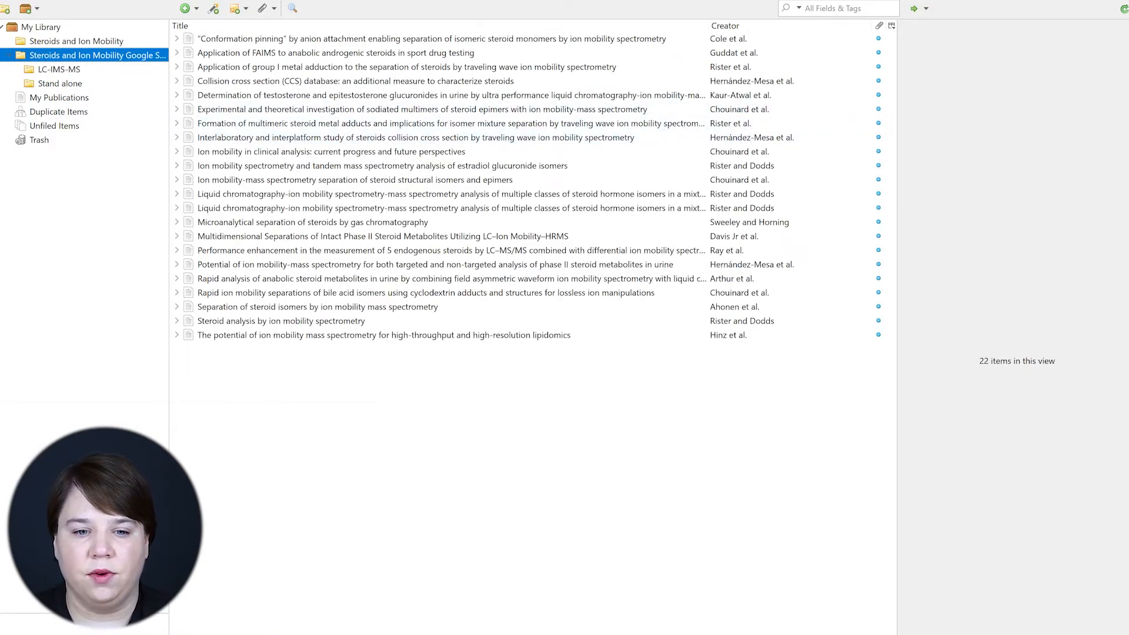
left_click(292, 324)
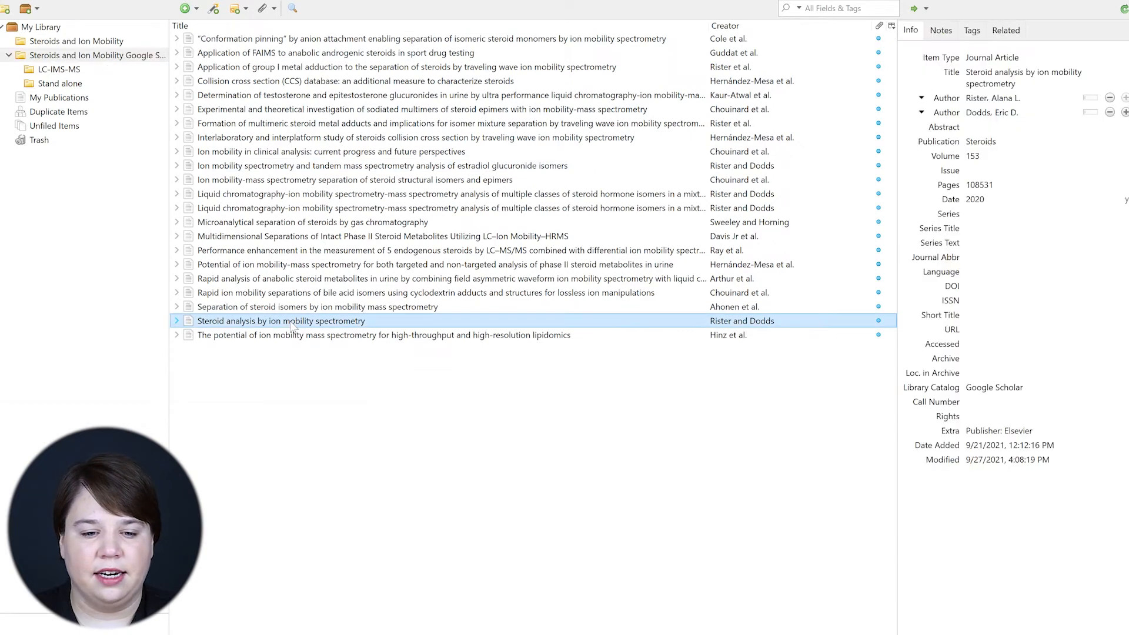
left_click(392, 198)
left_click_drag(391, 199, 50, 71)
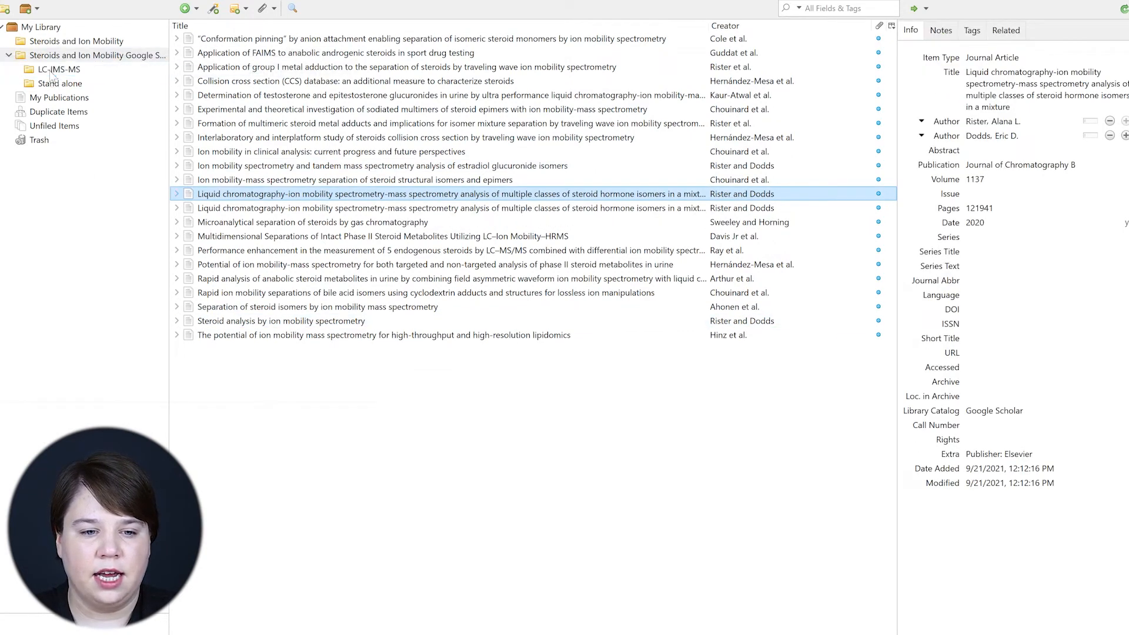
Step: Add the CCS database, sodiated multimers, multimeric metal adducts, clinical ion mobility and estradiol glucuronide papers to Stand alone, and check both subcollections
left_click(370, 168)
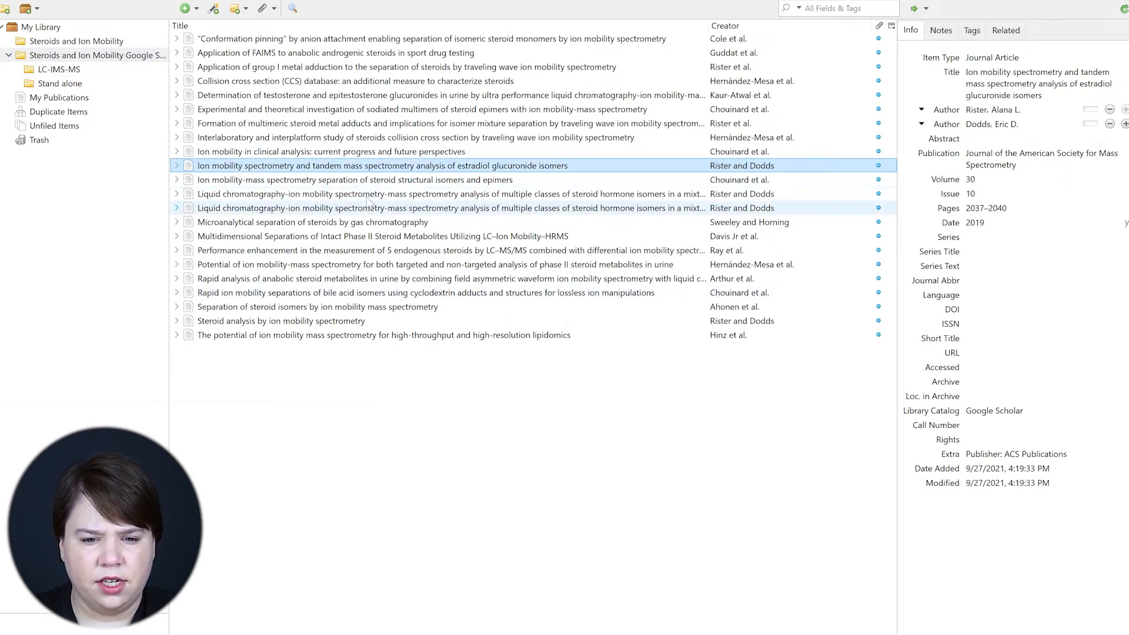
left_click(365, 180, "ctrl")
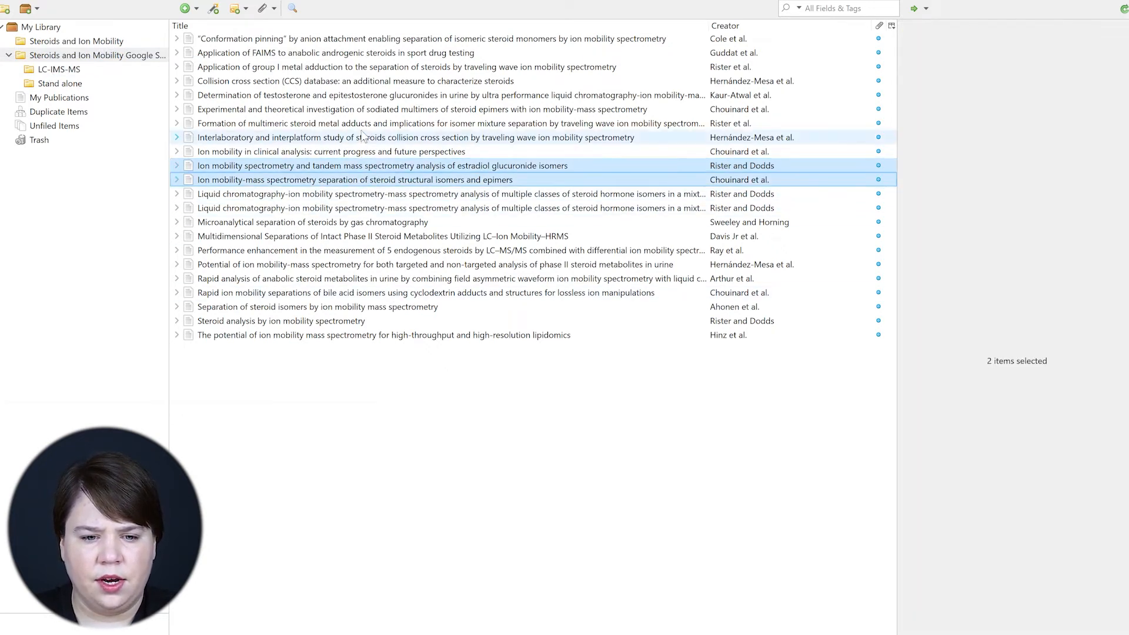
left_click(363, 129, "shift")
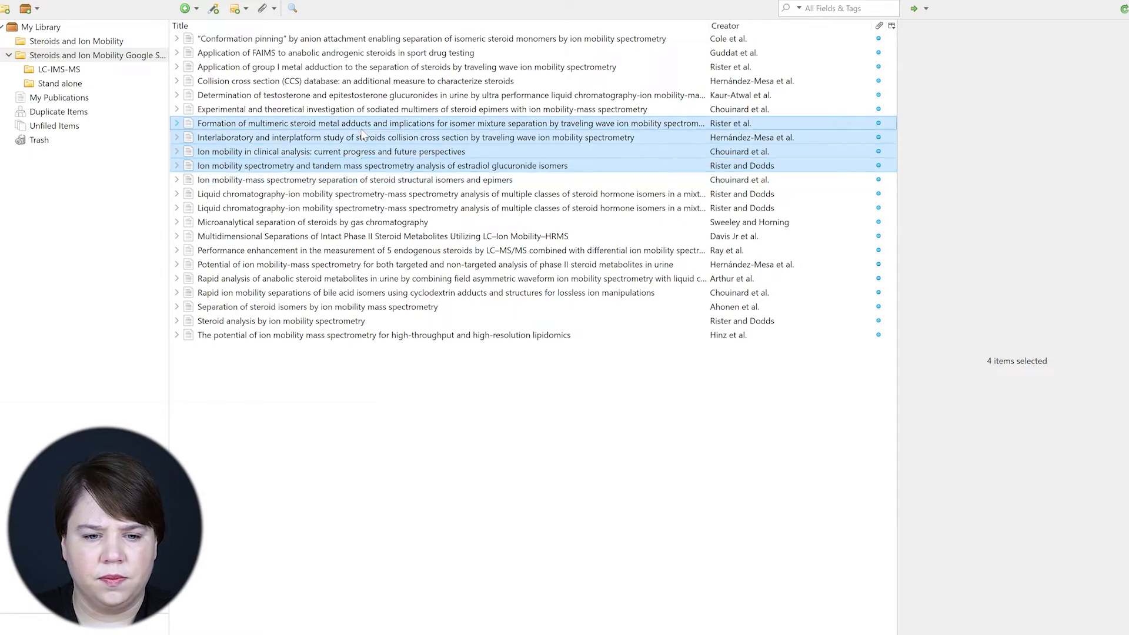
left_click(362, 137, "ctrl")
left_click(365, 109, "ctrl")
left_click(300, 81, "ctrl")
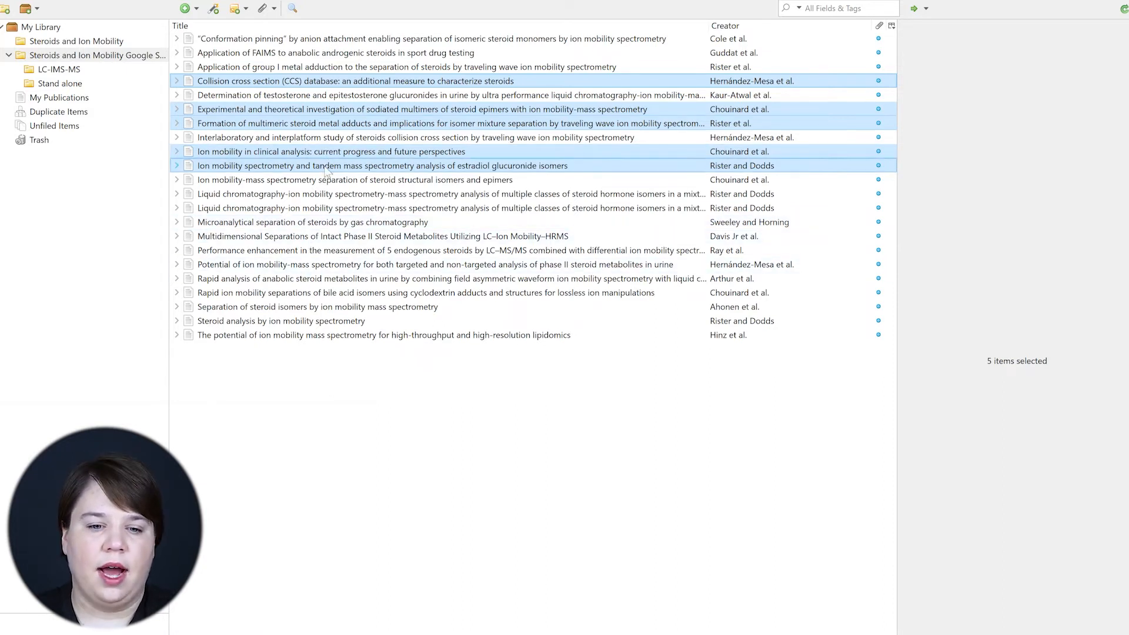
left_click_drag(325, 169, 60, 90)
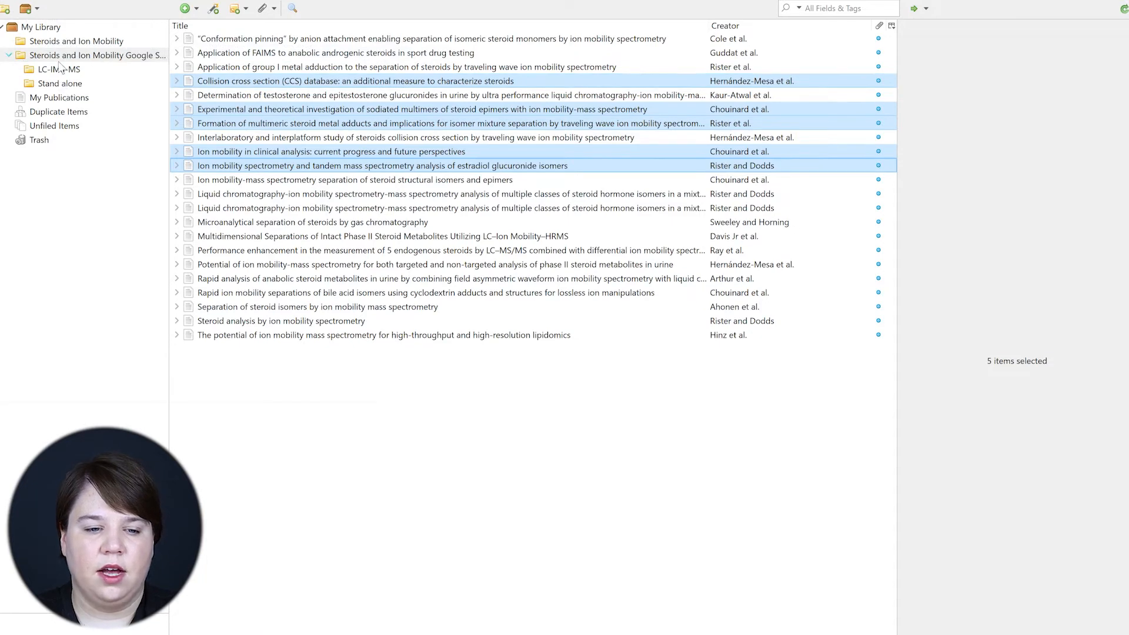
left_click(61, 70)
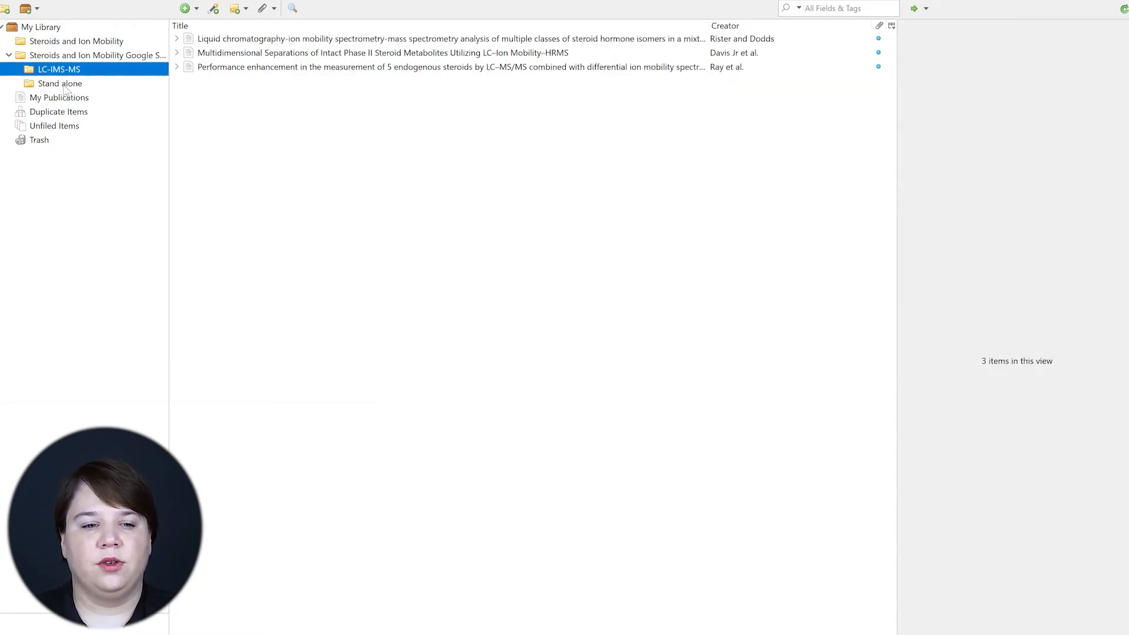
left_click(64, 86)
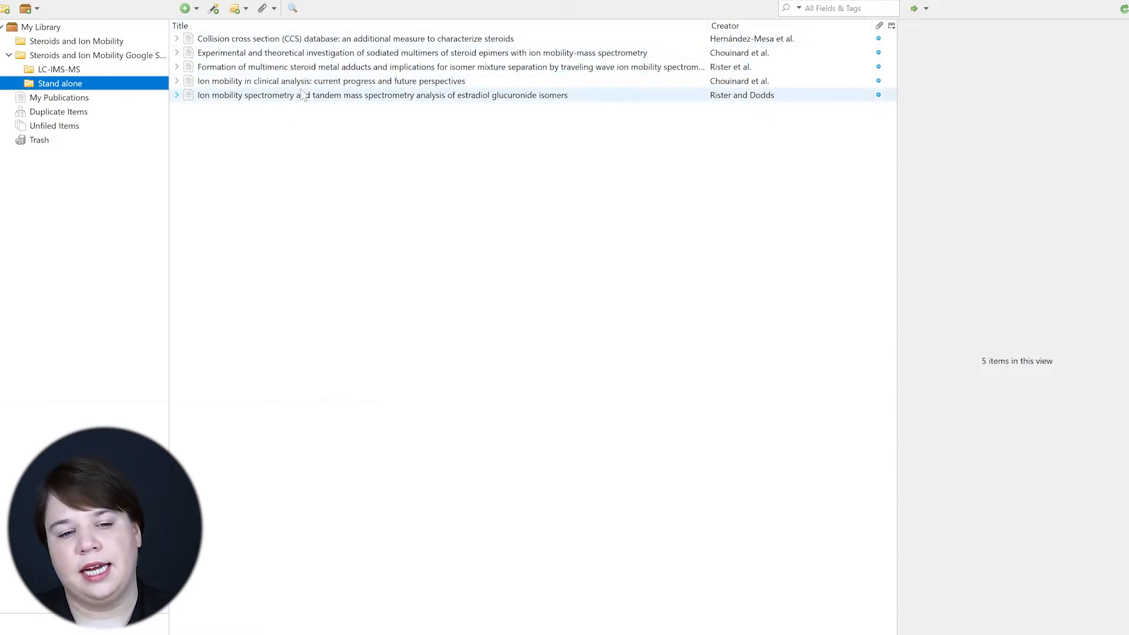
Step: Tag the paper on applying FAIMS to anabolic androgenic steroids with steroids, Anabolic Steroids, FAIMS and IMS
left_click(52, 59)
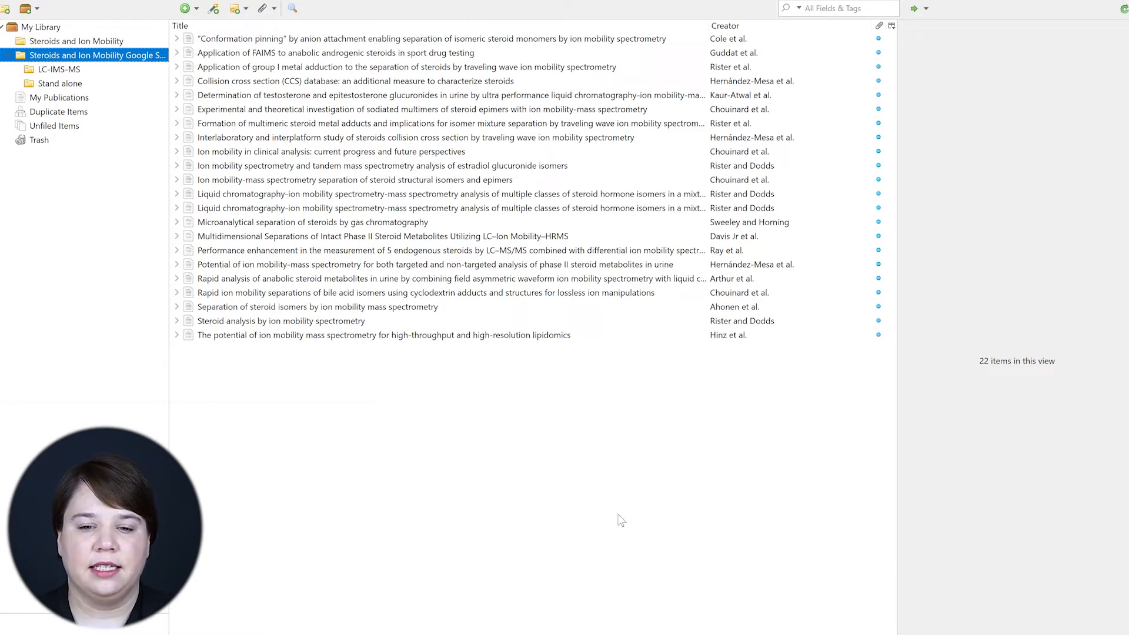
left_click(364, 52)
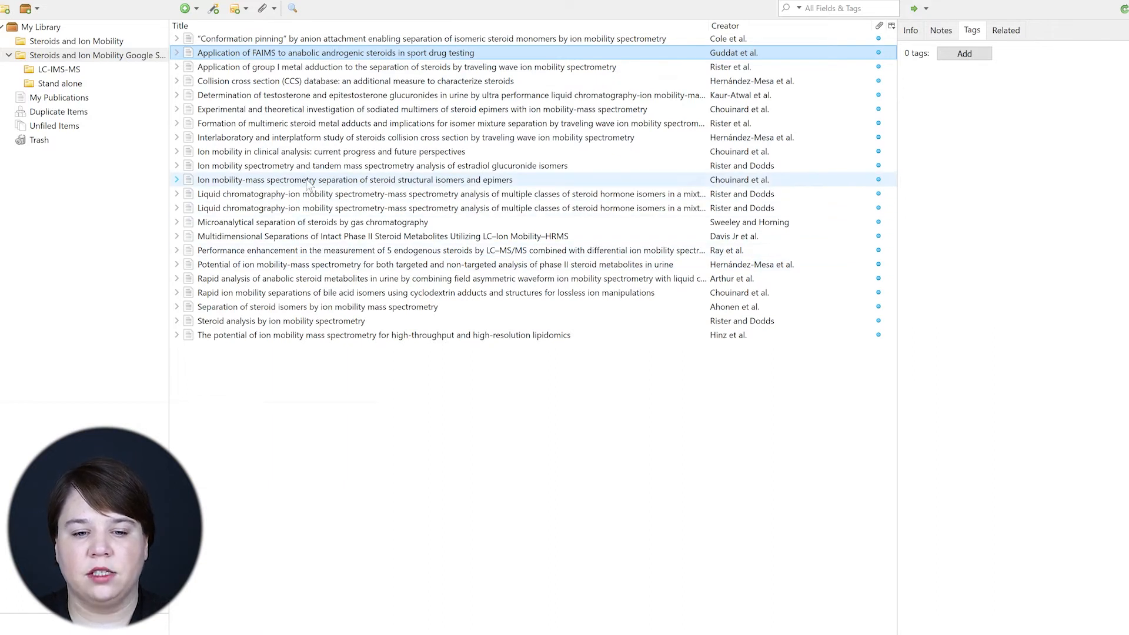
left_click(960, 53)
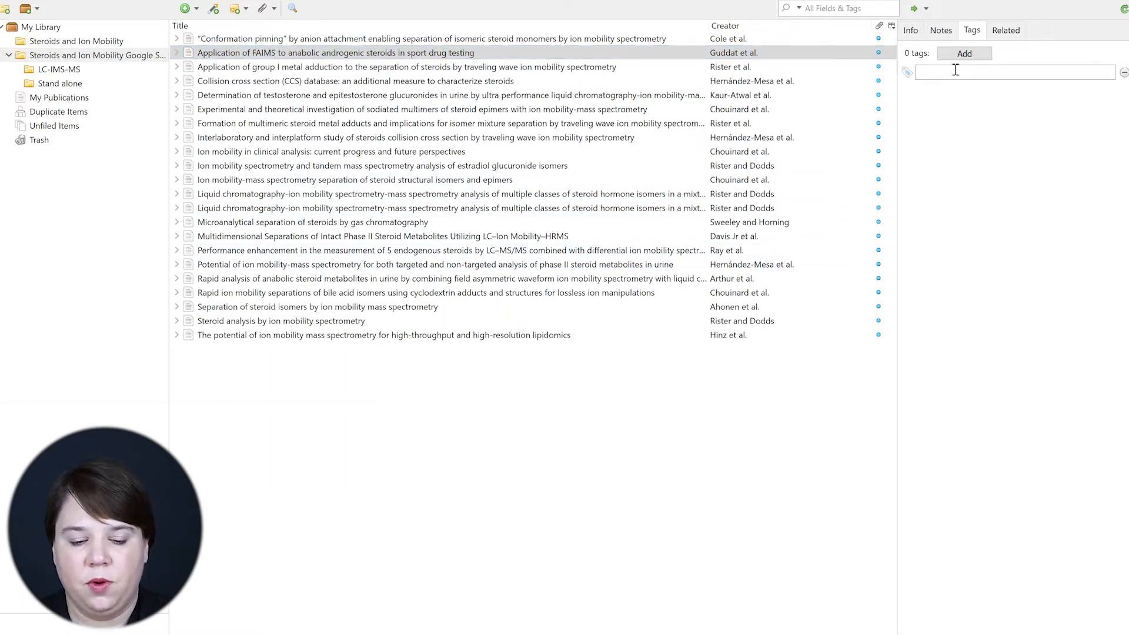
type("steroids")
key("Return")
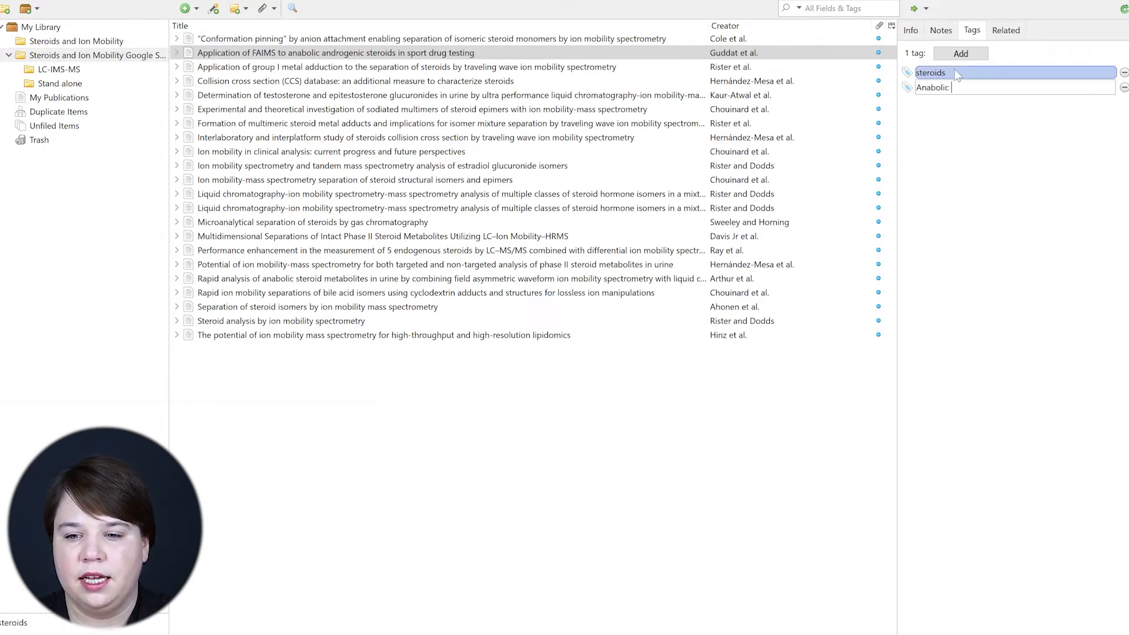
type("Anabolic Steroids")
key("Return")
type("FAIMS")
type("IMS")
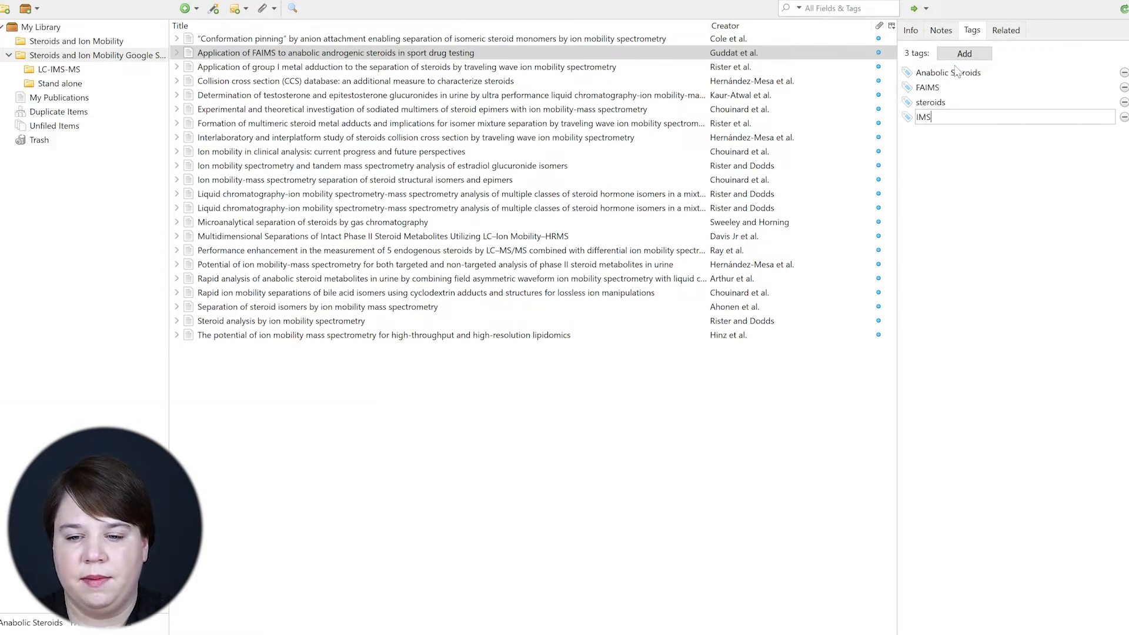
key("Return")
left_click(940, 87)
key("Return")
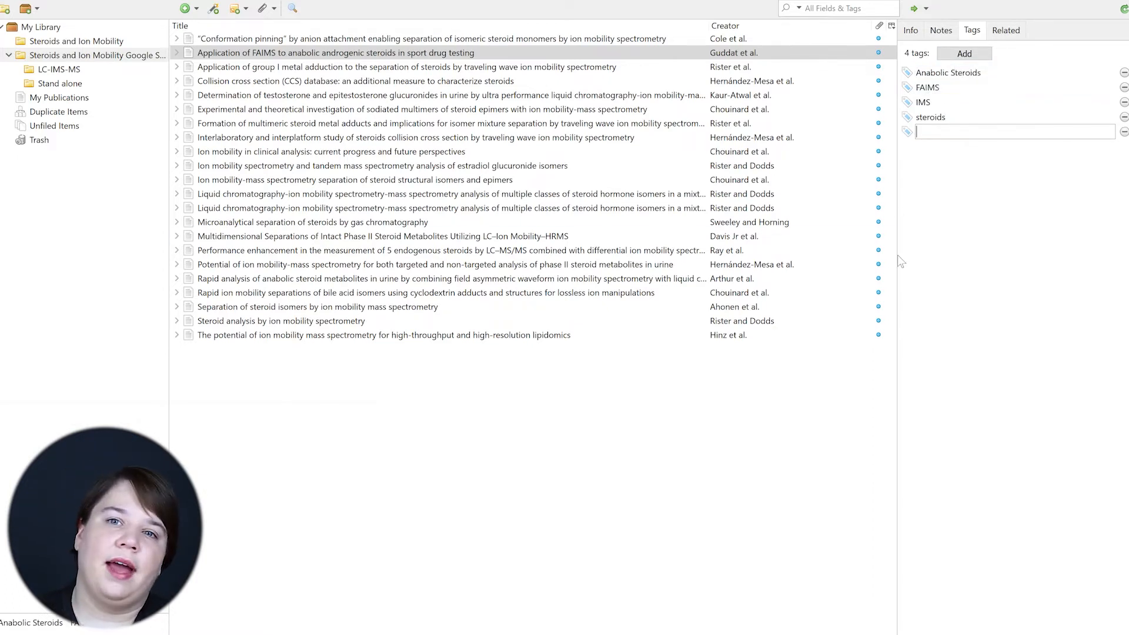
left_click(641, 499)
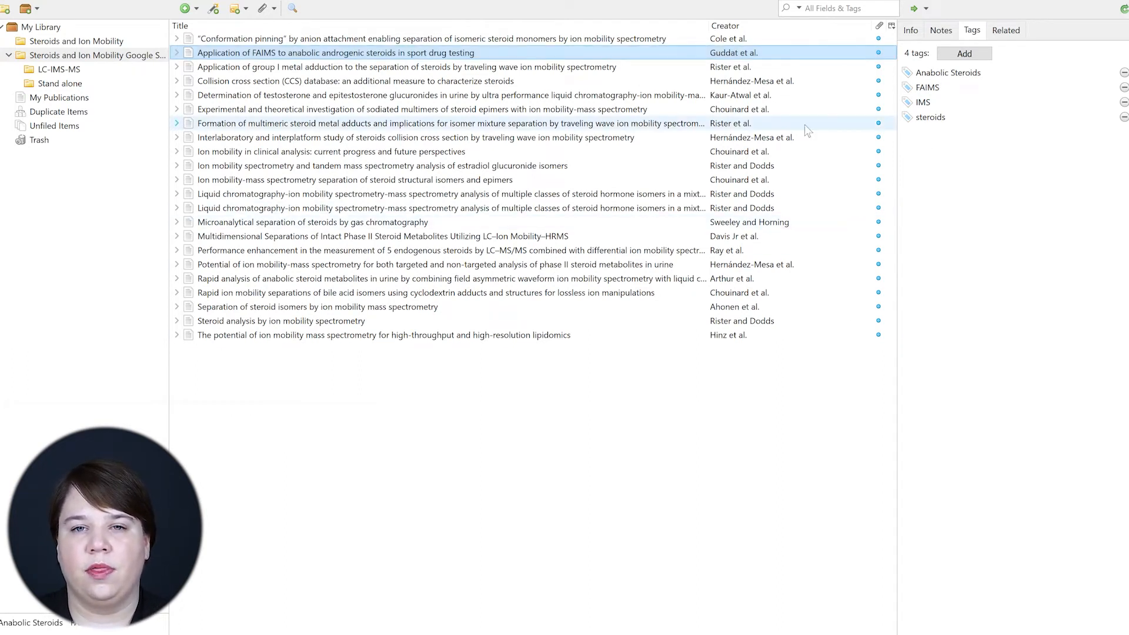
Step: Tag the group I metal adduction paper with Metal adduction, steroids, TWIMS and IMS
left_click(401, 68)
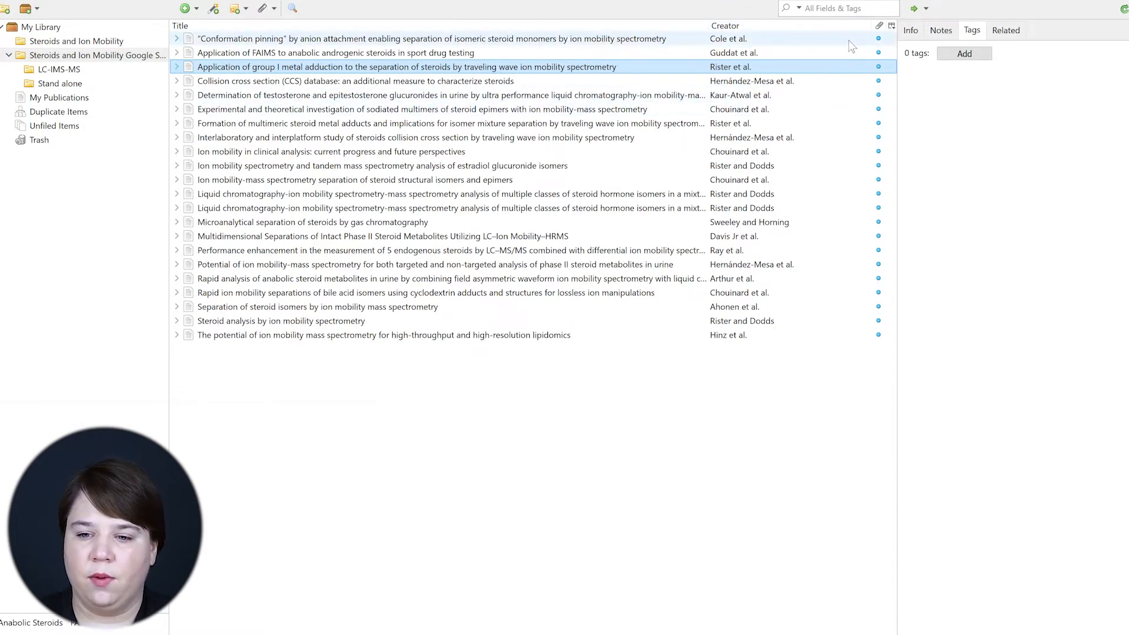
left_click(985, 52)
type("Metal adduction")
key("Return")
type("steroids")
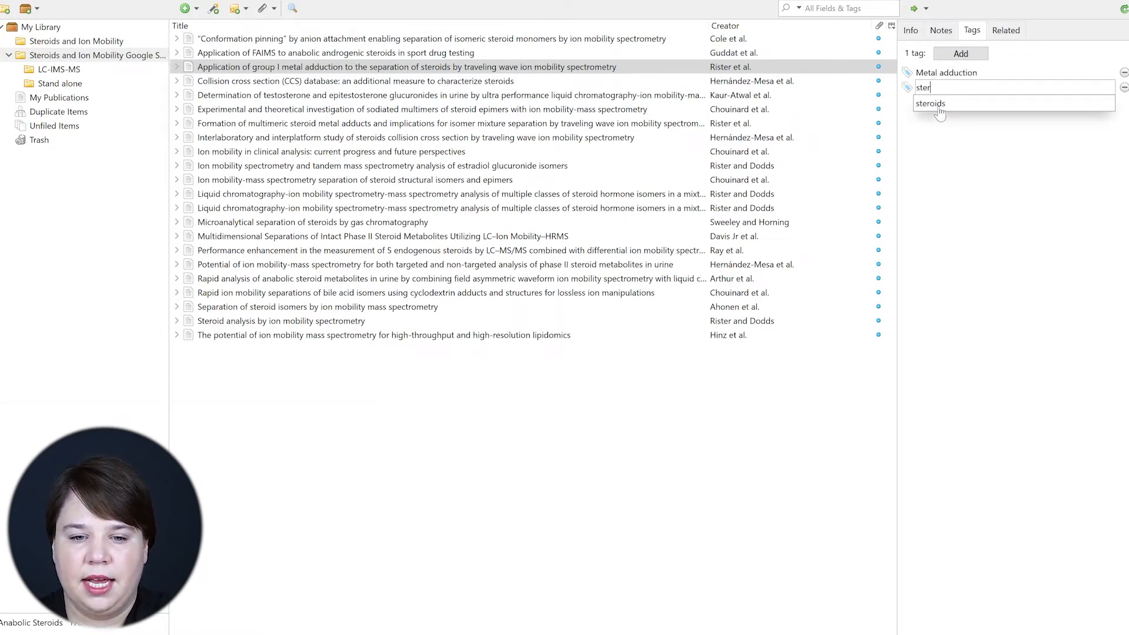
key("Return")
type("TEIM")
key("BackSpace")
key("BackSpace")
key("BackSpace")
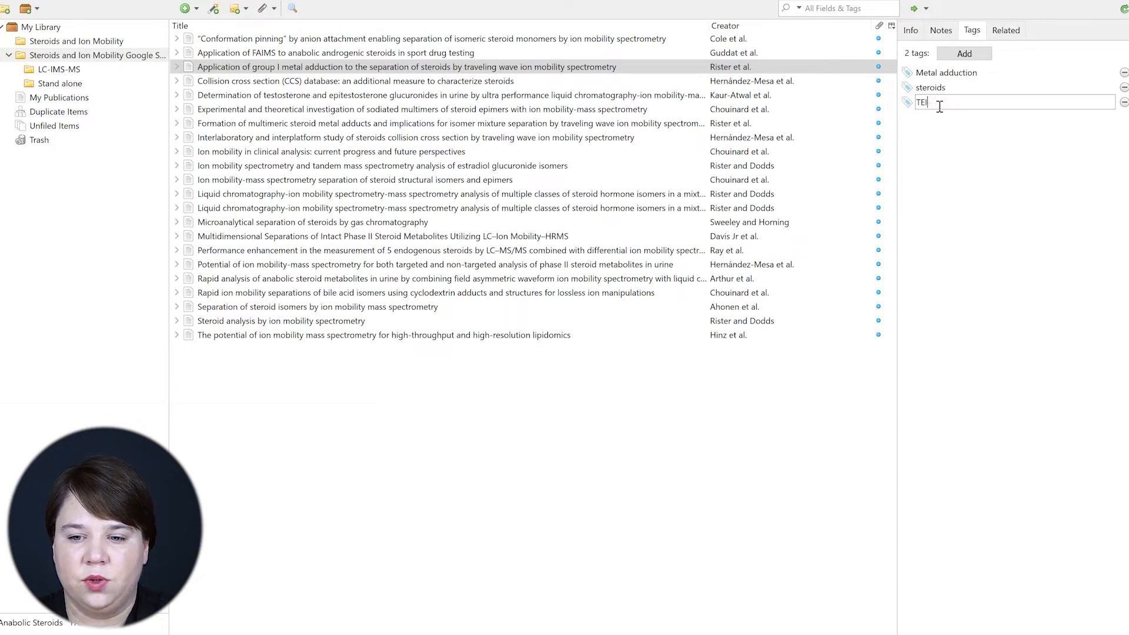
type("WIMS")
key("shift+Return")
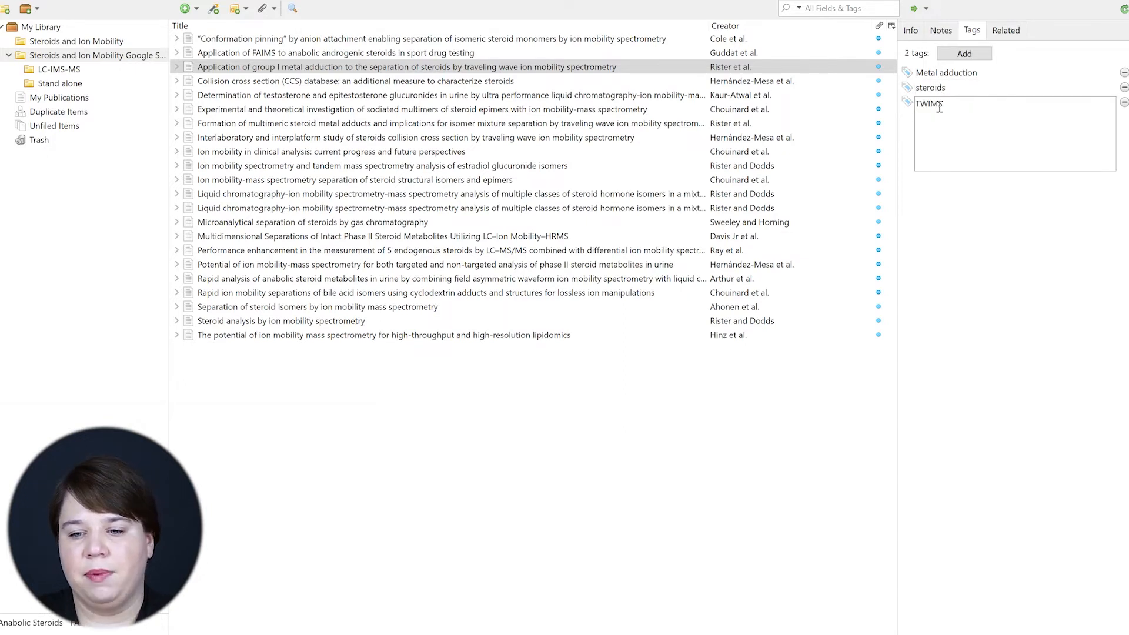
key("Return")
type("IMS")
key("Return")
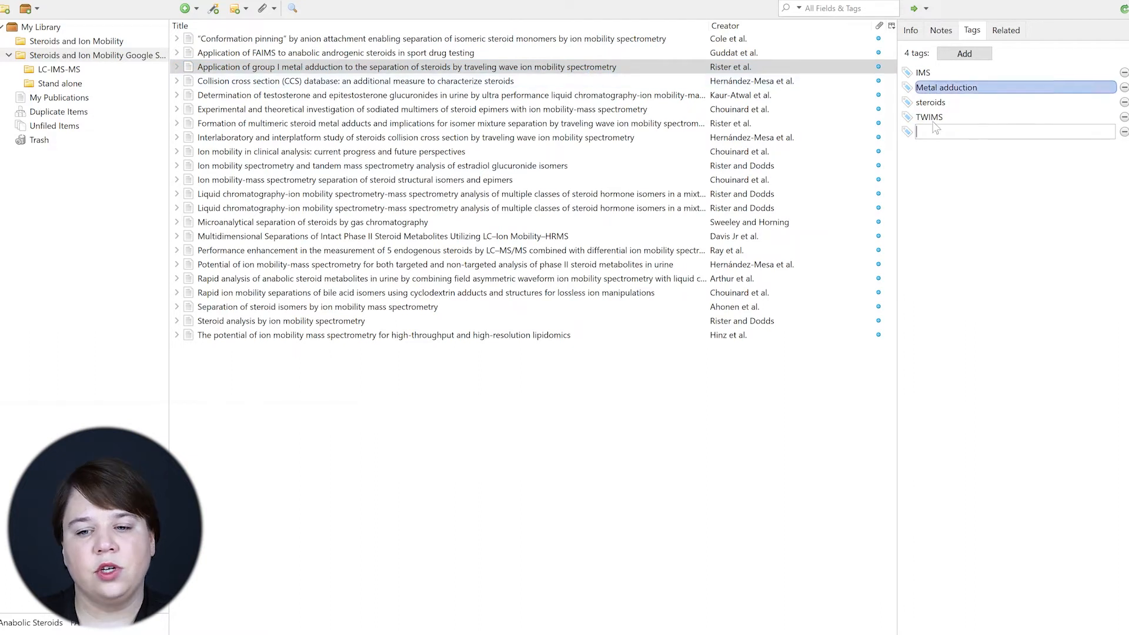
Step: Tag the Collision cross section (CCS) database paper with CCS, IMS and Steroids
left_click(483, 83)
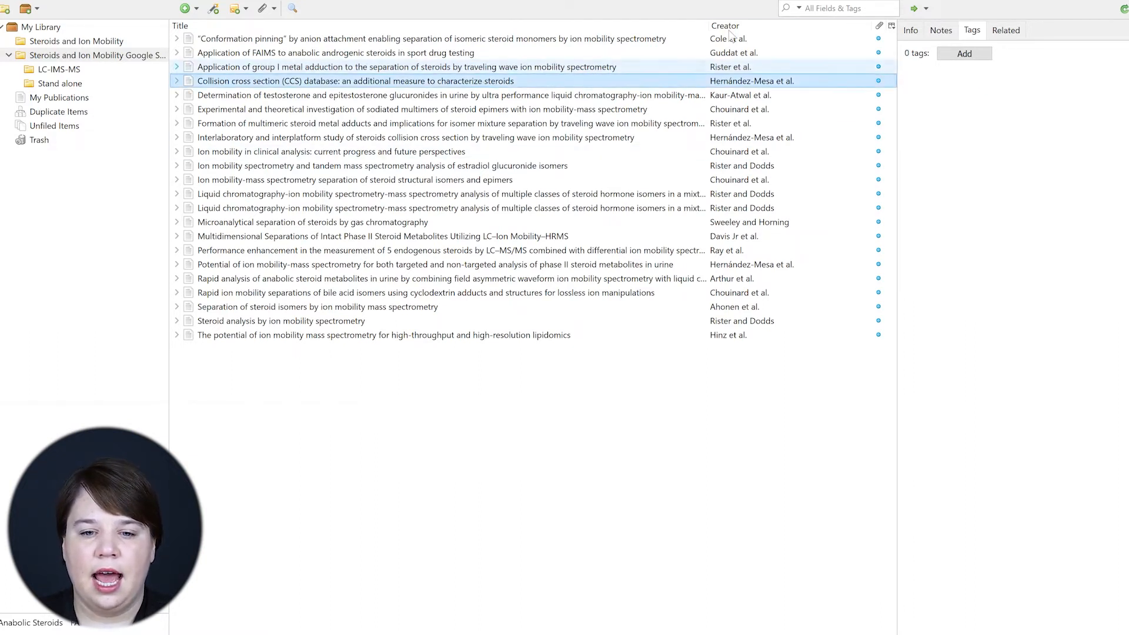
left_click(958, 59)
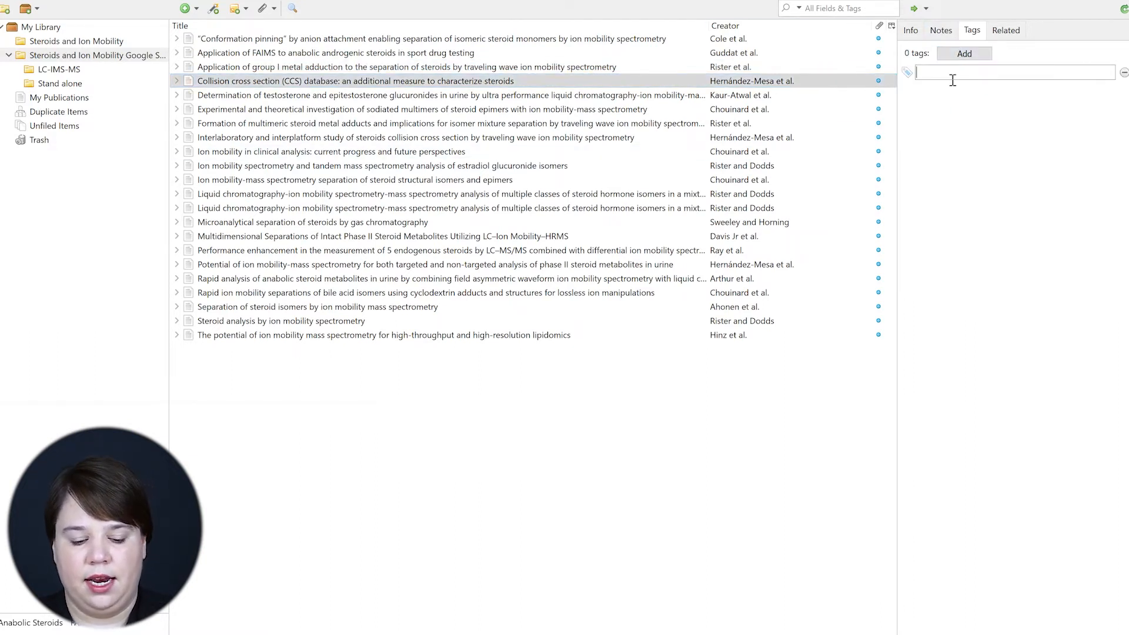
type("CCS")
key("Return")
type("IMS")
key("Return")
type("Steroids")
key("Return")
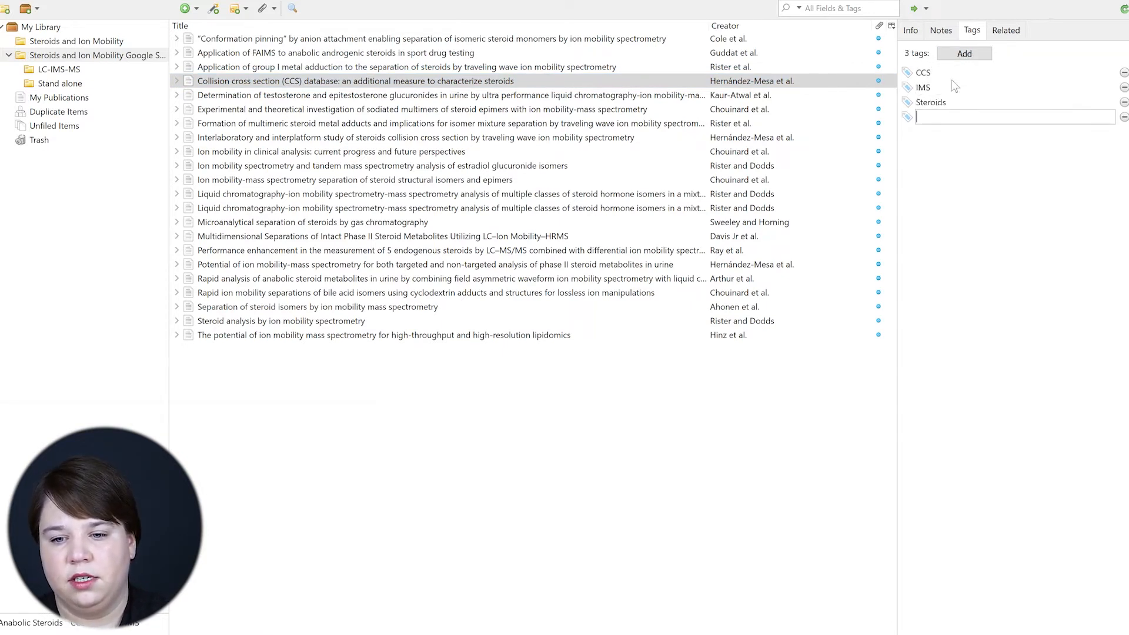
left_click(531, 491)
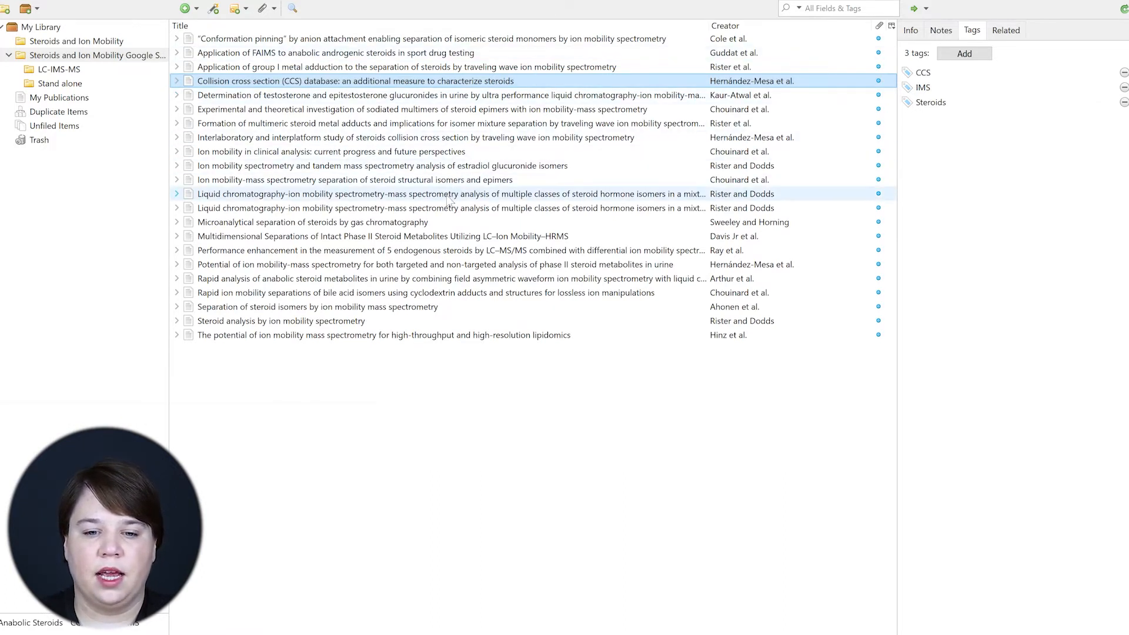
Step: Tag the first liquid chromatography-ion mobility spectrometry-mass spectrometry paper on steroid hormone isomers with LC-IMS-MS, steroids, steroid isomers and IMS
left_click(451, 197)
left_click(965, 53)
type("LC-")
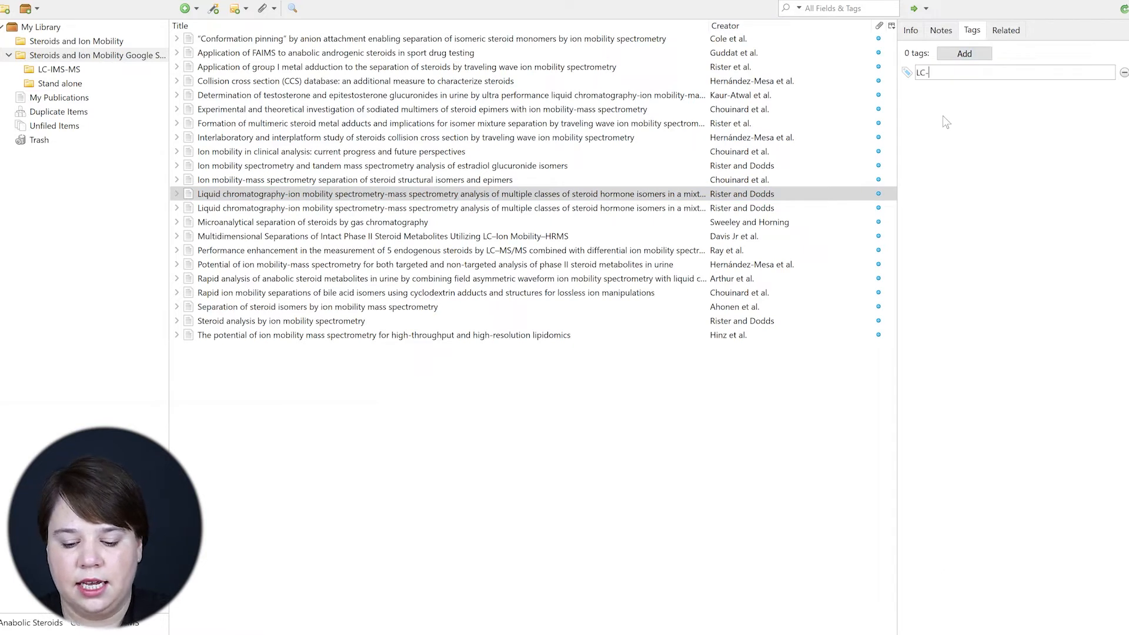
type("IMS-MS")
key("Return")
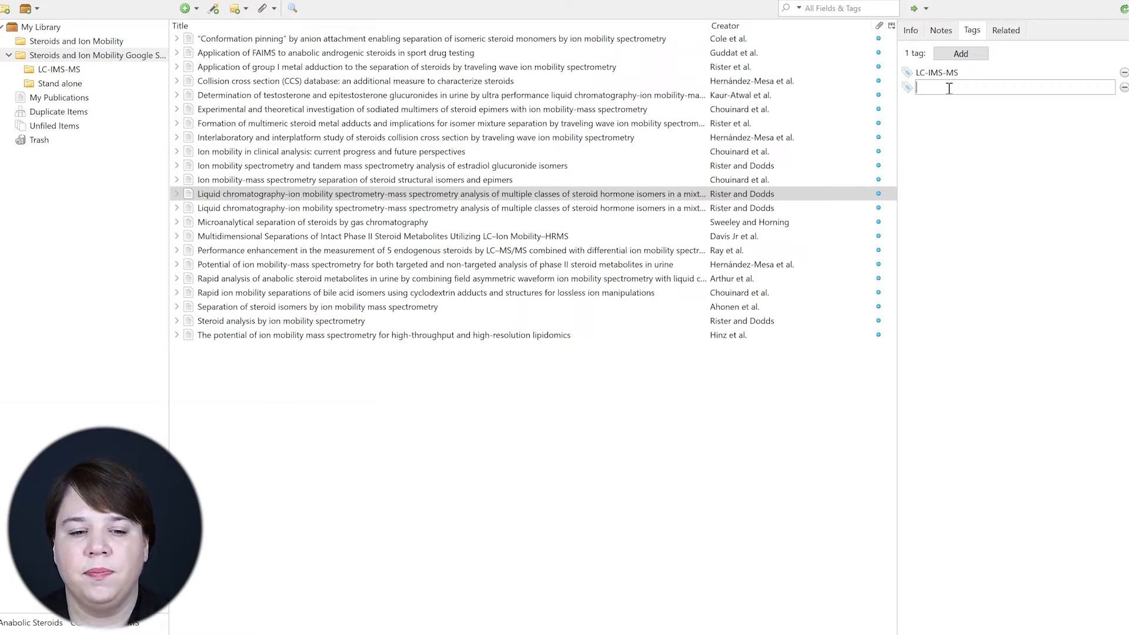
type("steroids")
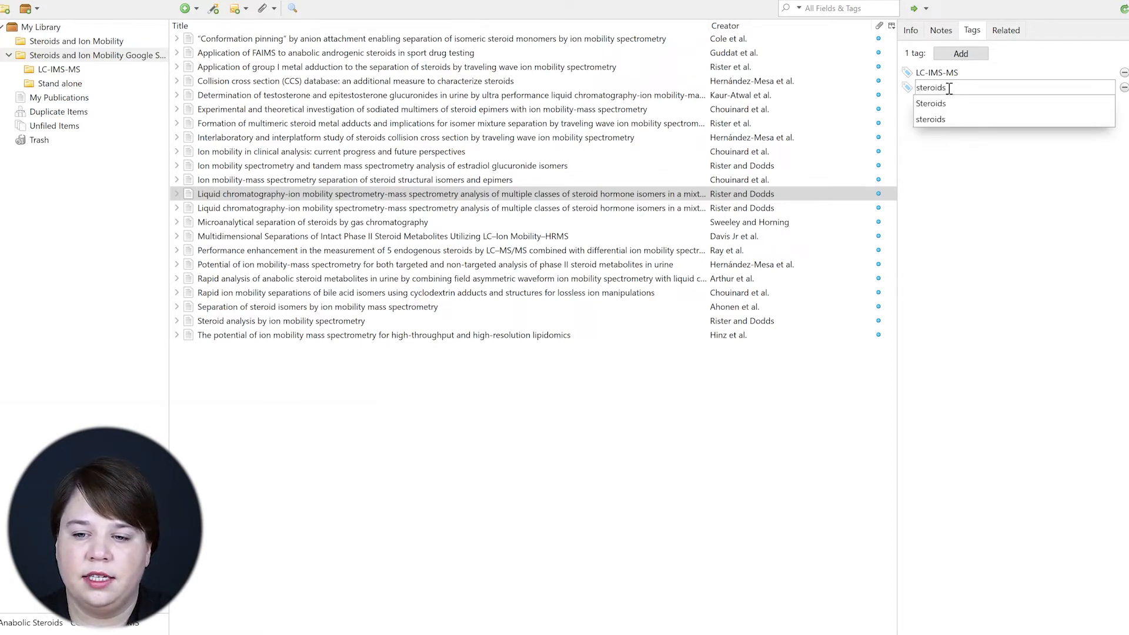
key("Return")
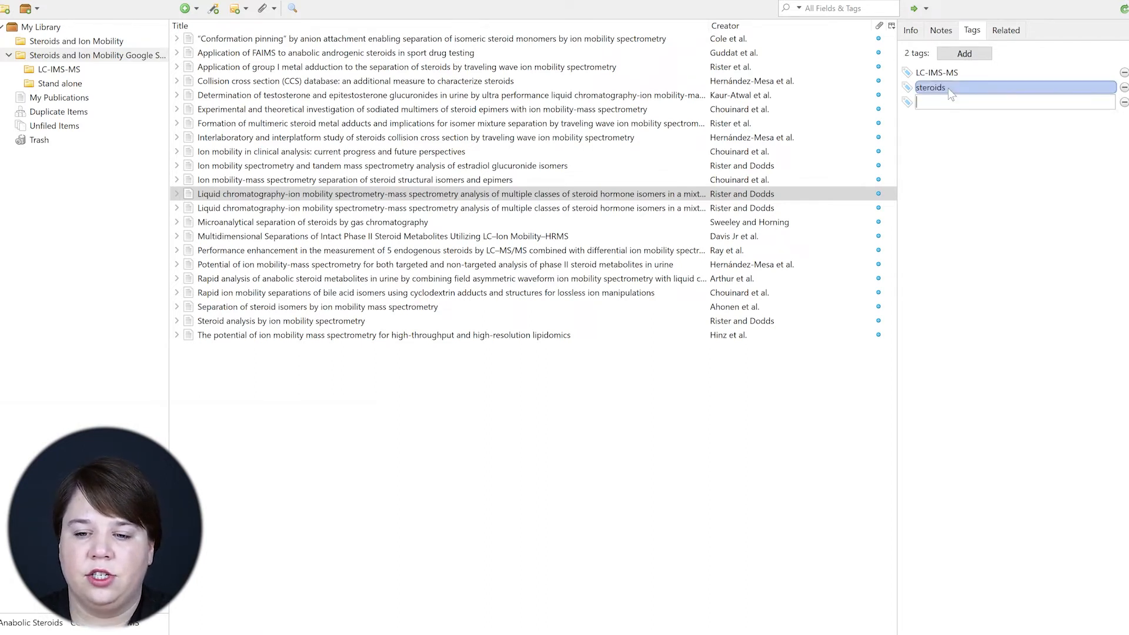
type("steroid isomers")
key("Return")
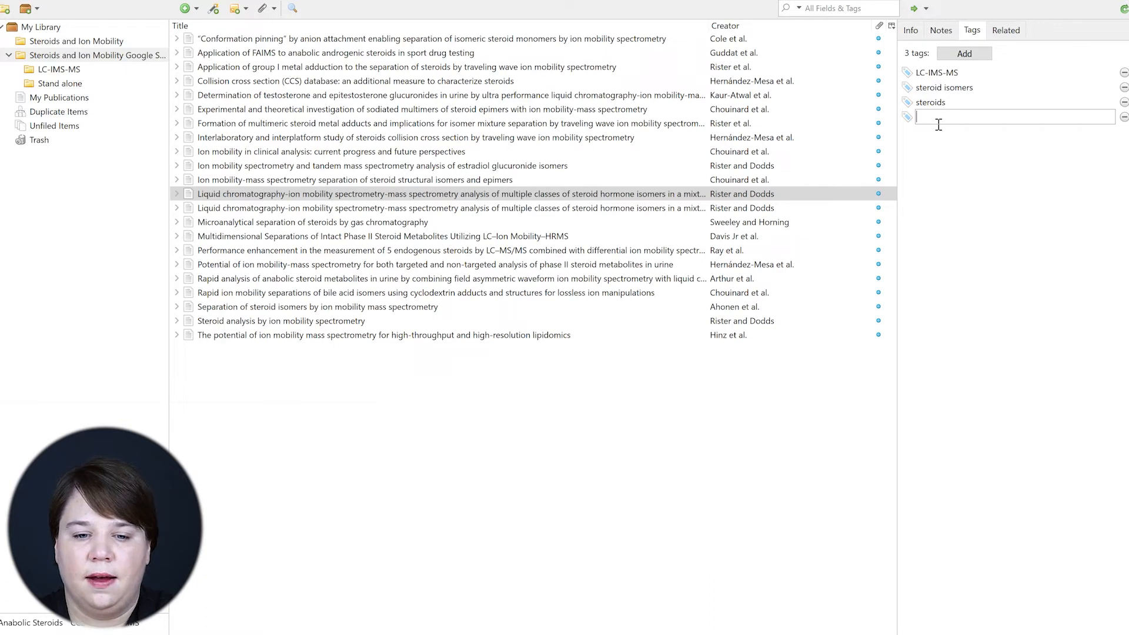
type("IMS")
key("Return")
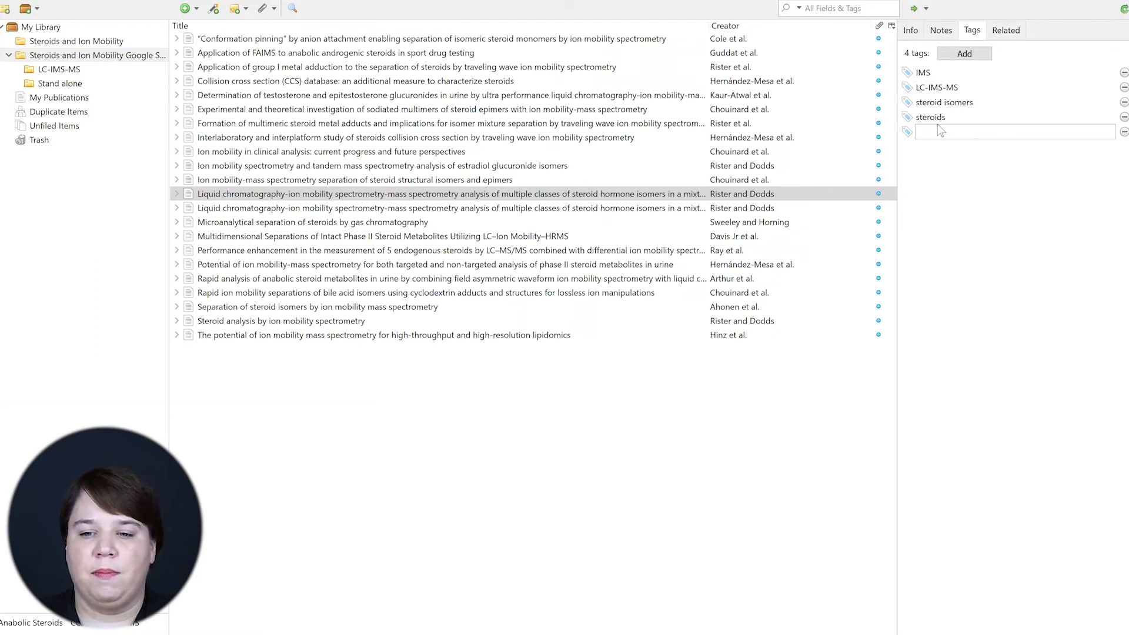
left_click(923, 262)
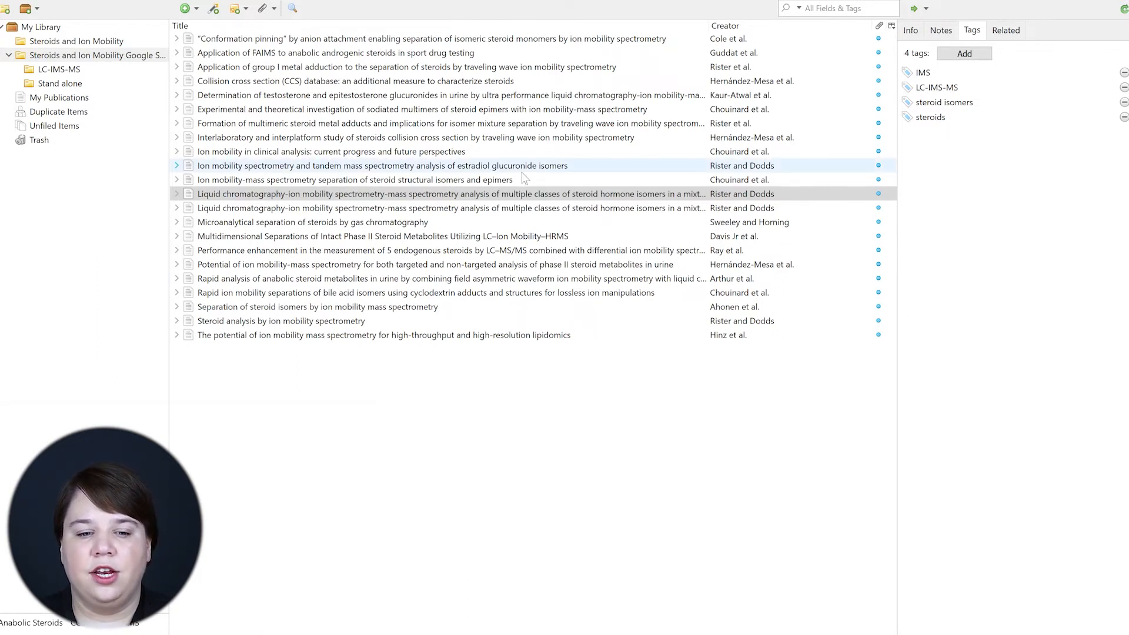
Step: Tag the paper "Steroid analysis by ion mobility spectrometry" with Review and steroids
left_click(289, 323)
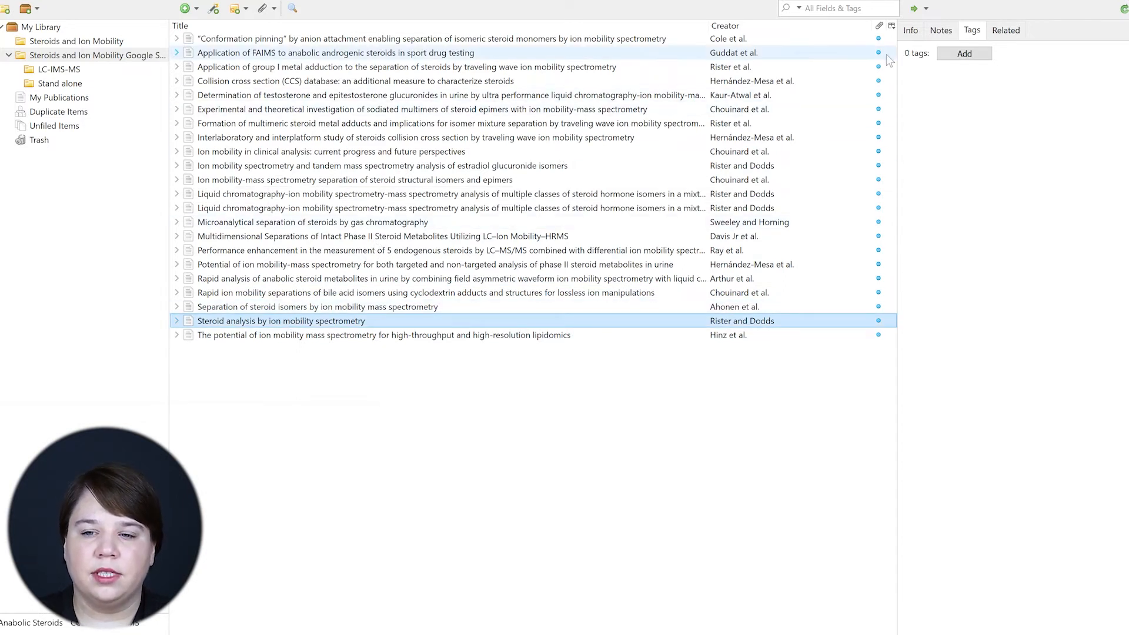
left_click(965, 58)
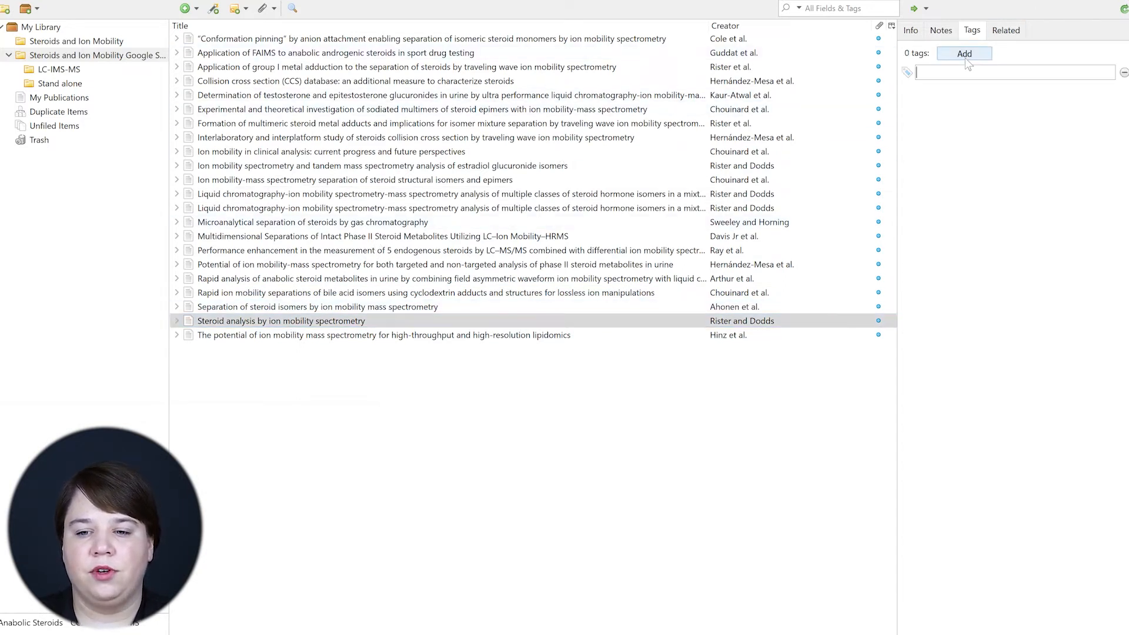
type("Review")
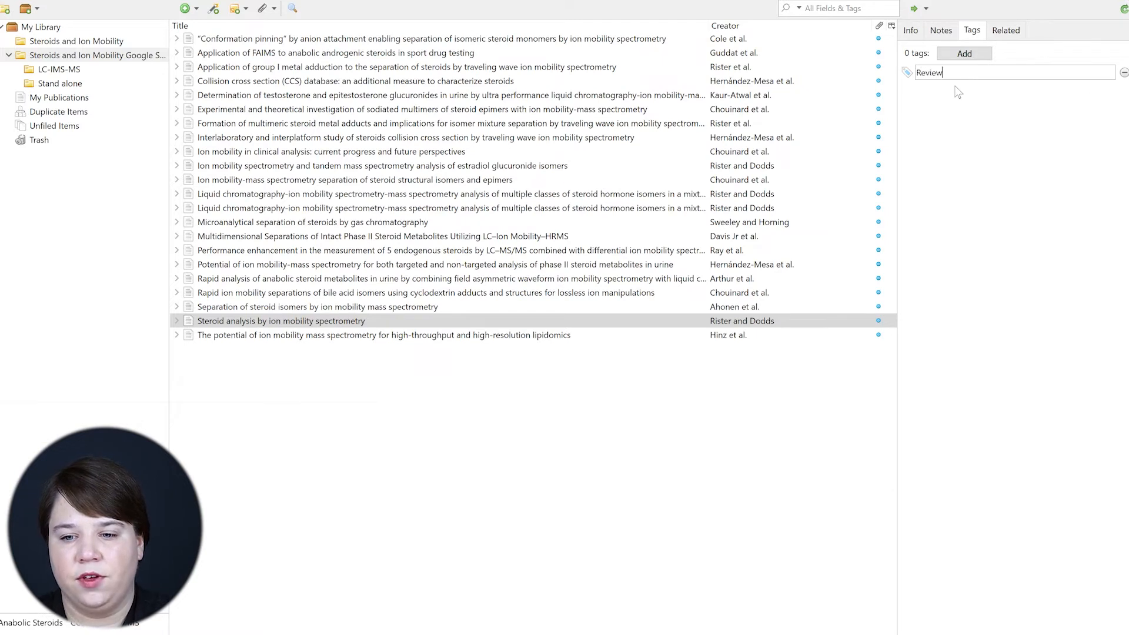
key("Return")
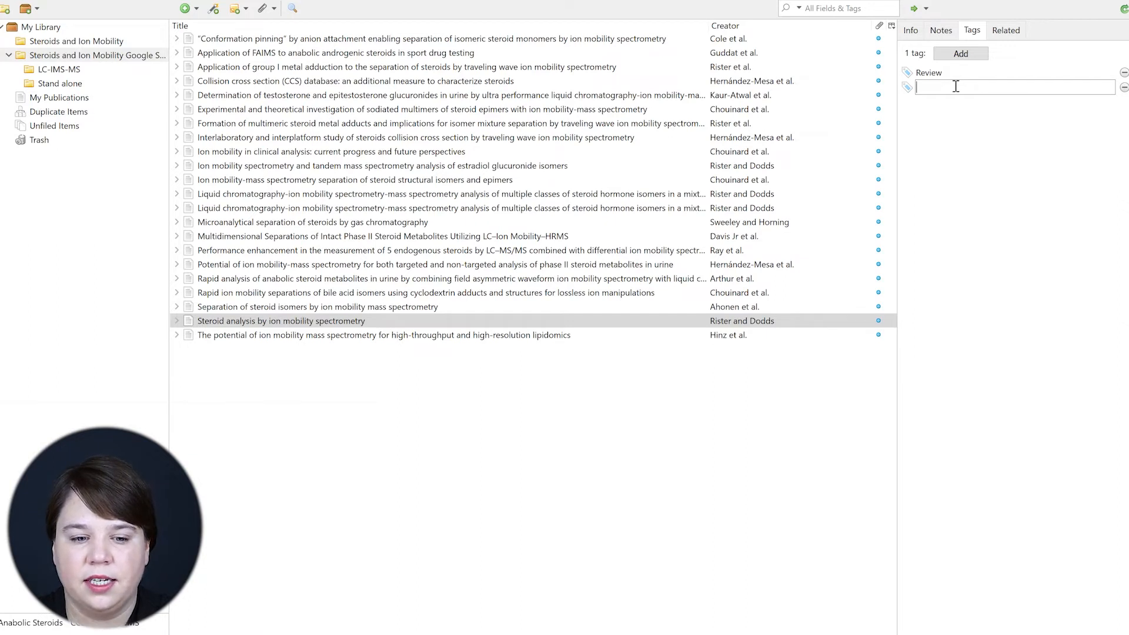
type("Steroid")
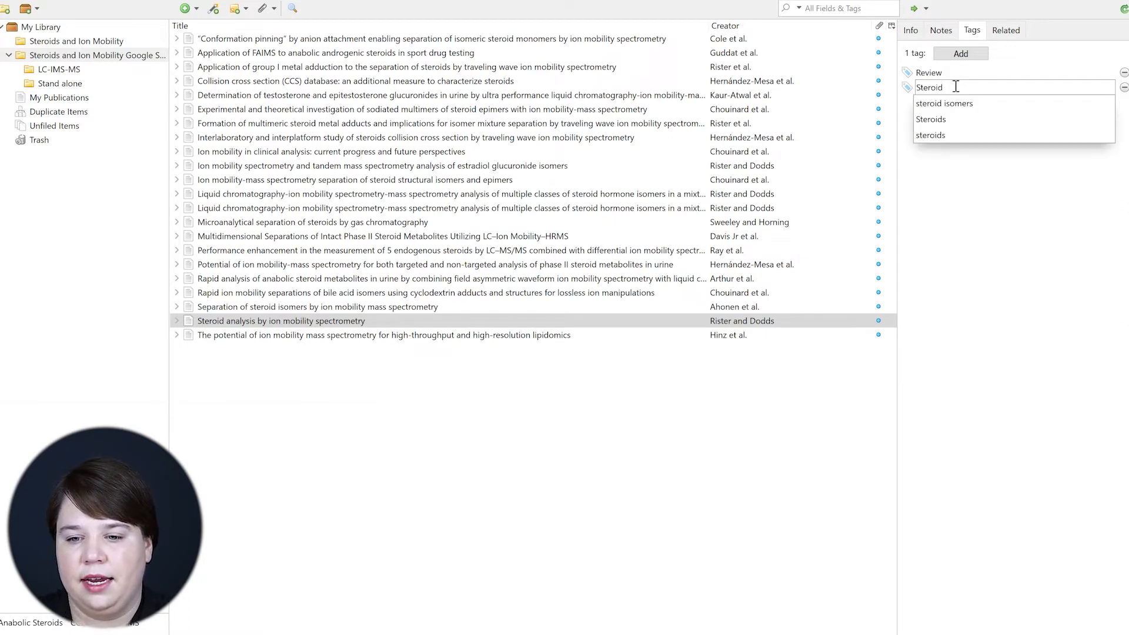
left_click(933, 121)
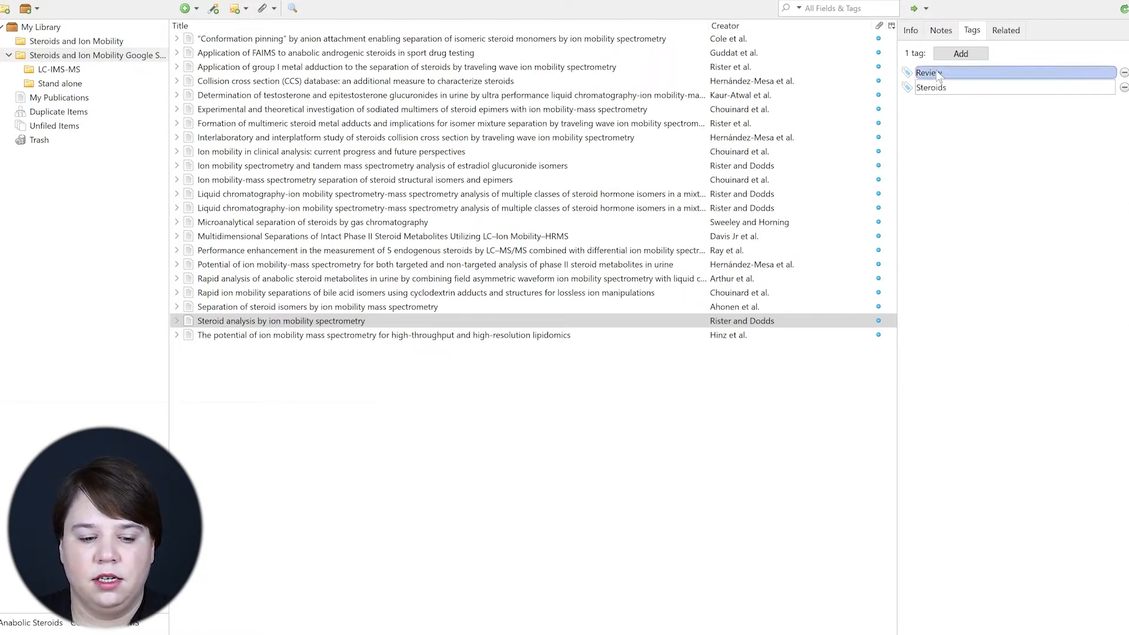
key("Return")
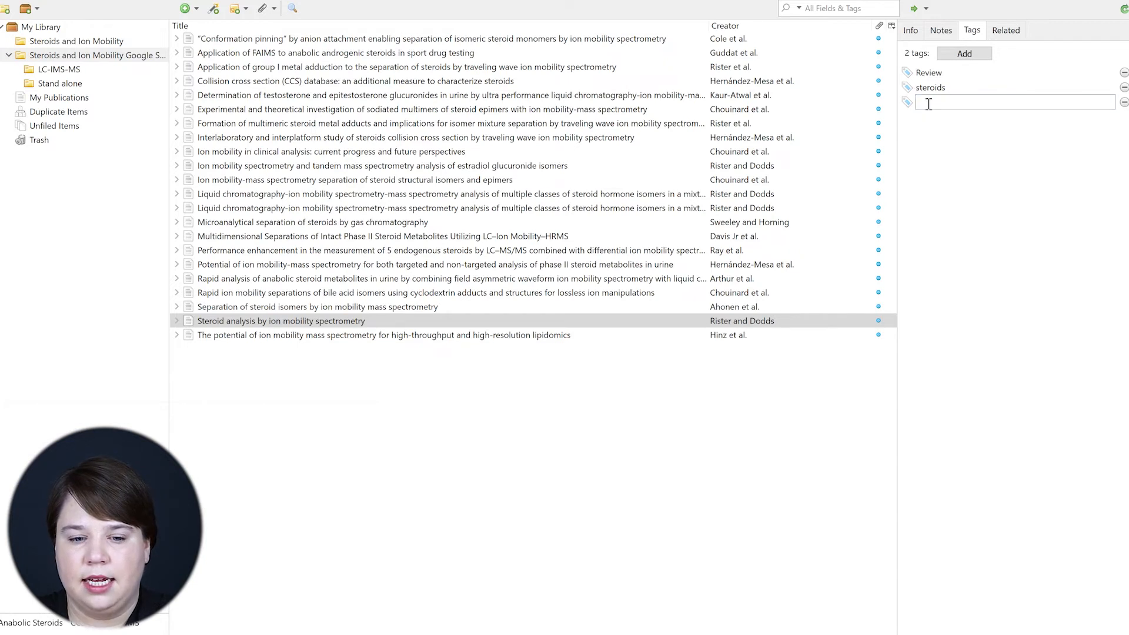
Step: Add the LC-IMS-MS, IMS and steroid isomers tags to the "Steroid analysis by ion mobility spectrometry" paper
type("LC")
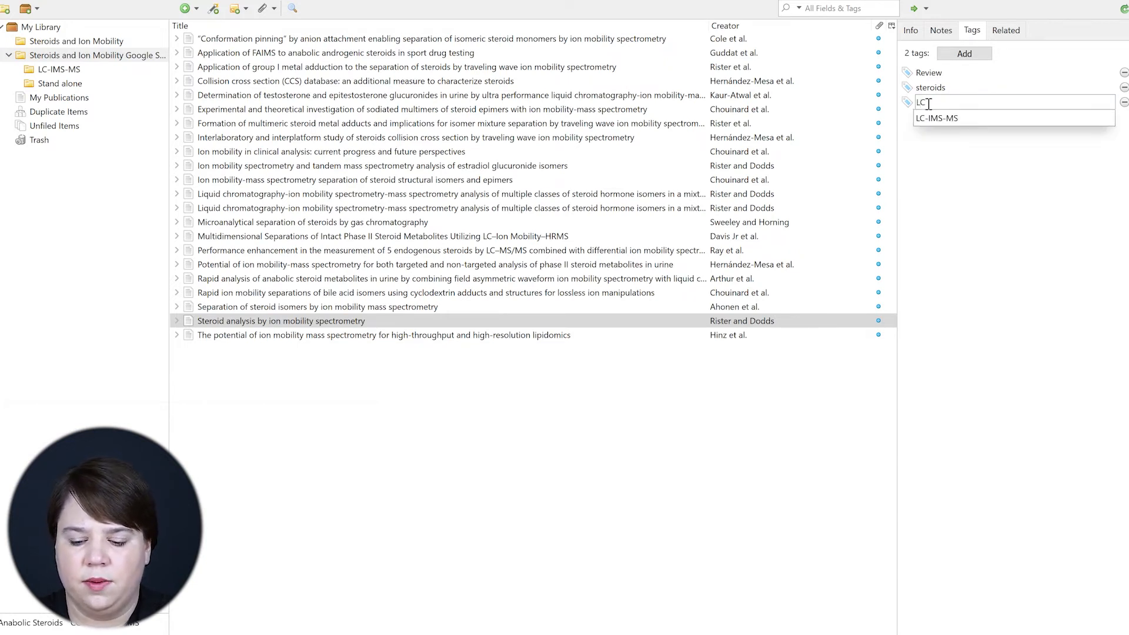
left_click(935, 118)
key("Return")
type("I")
left_click(942, 134)
key("Return")
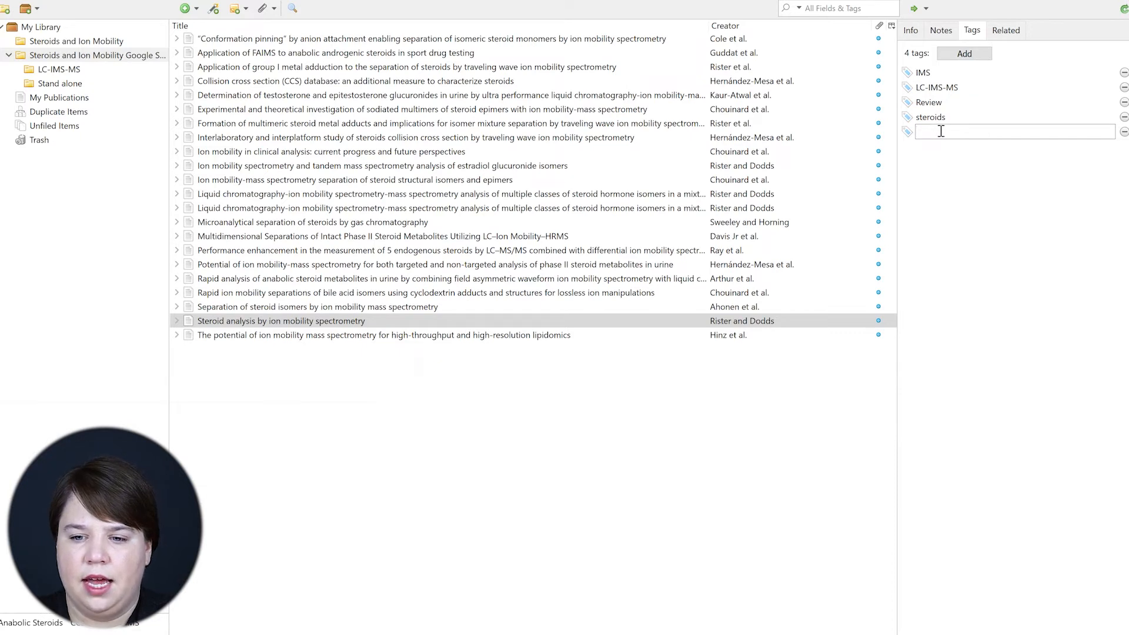
type("steroi")
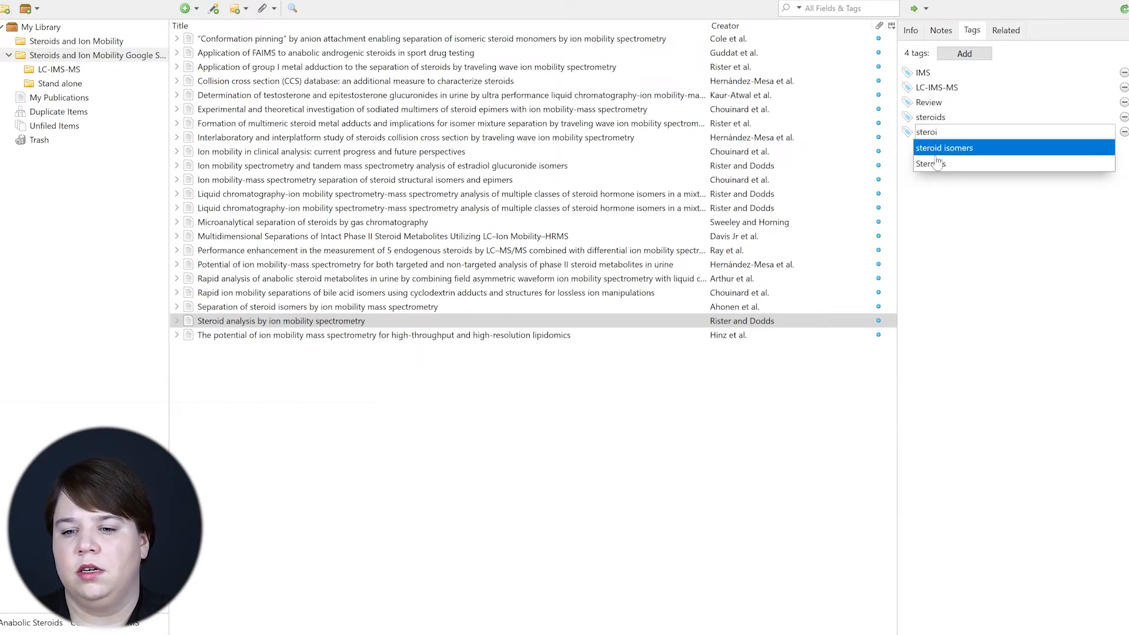
left_click(938, 149)
key("Return")
left_click(635, 483)
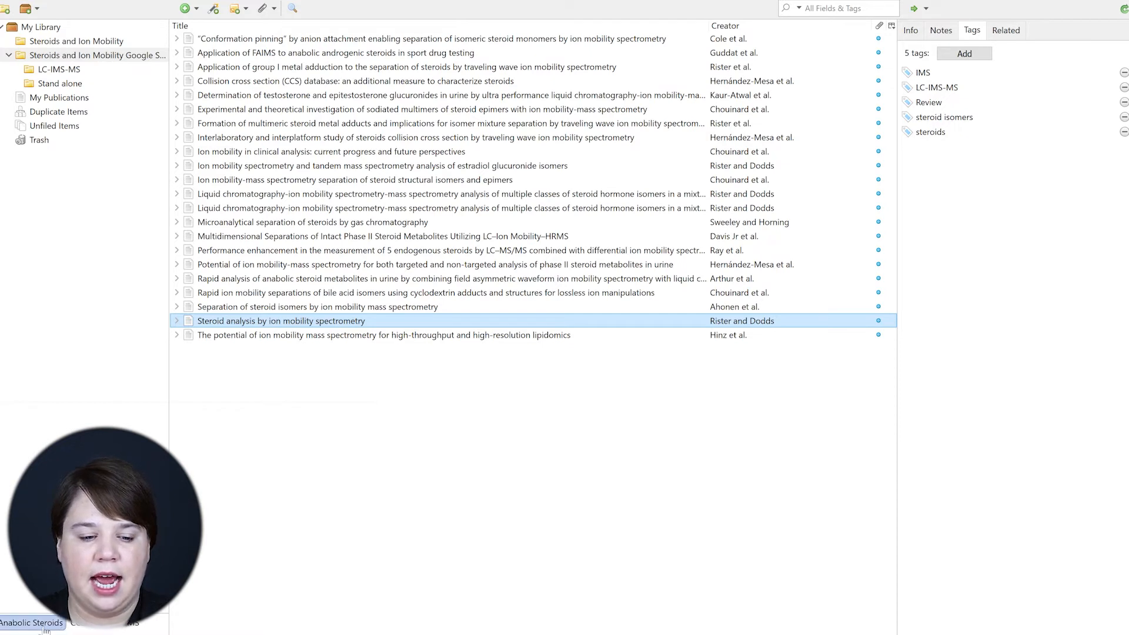
Step: Filter the Google Scholar collection by the CCS tag combined with Steroids, and clear both filters
left_click(82, 625)
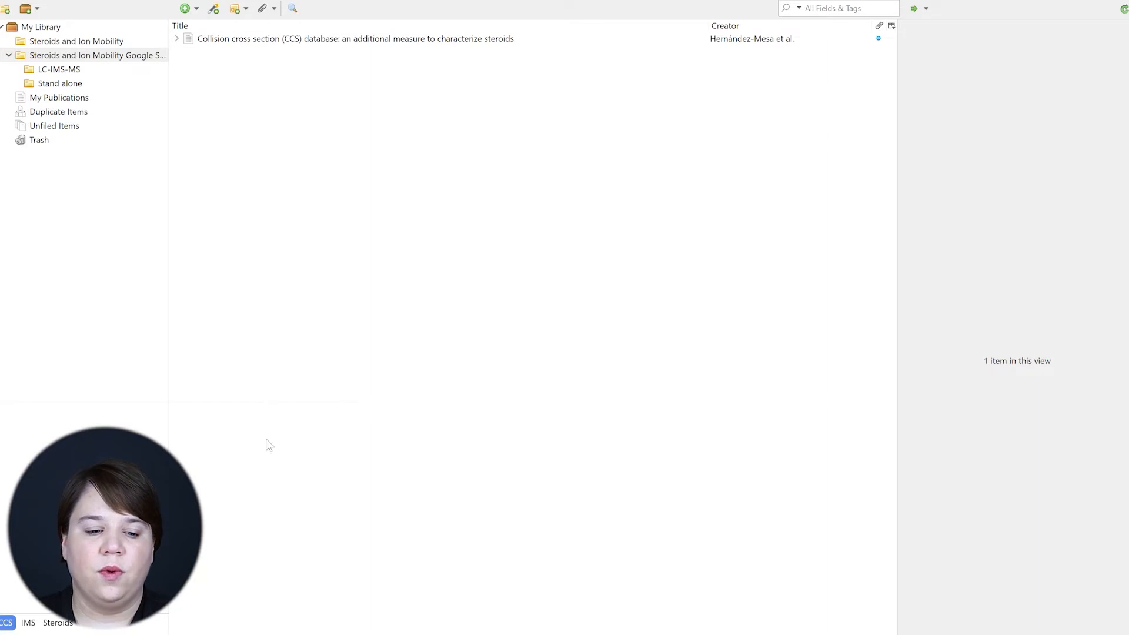
left_click(59, 623)
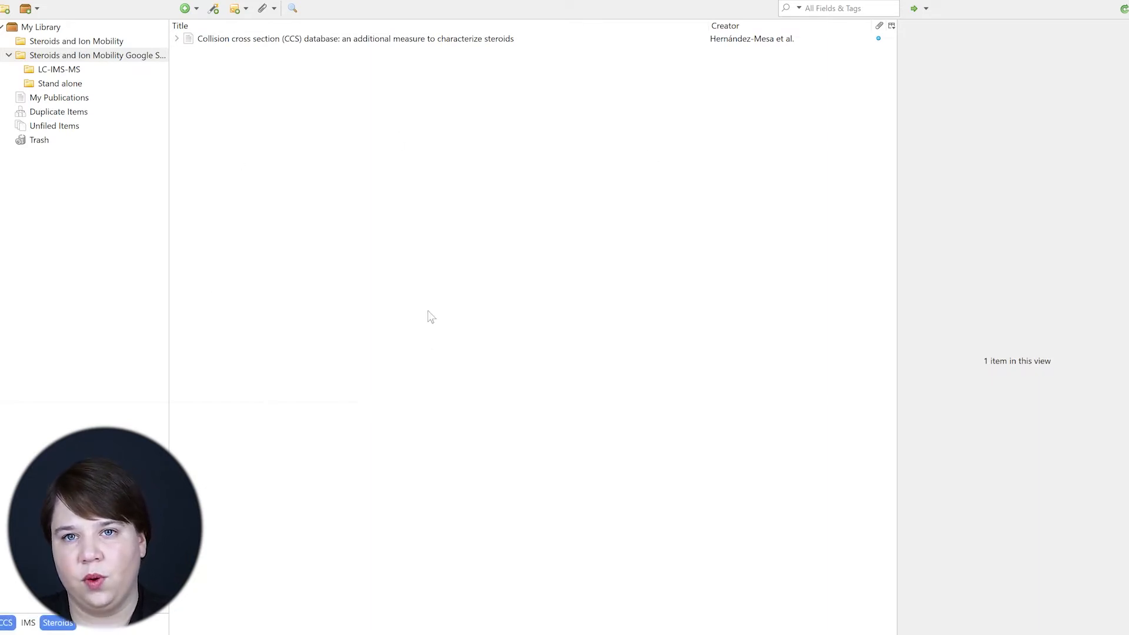
left_click(63, 626)
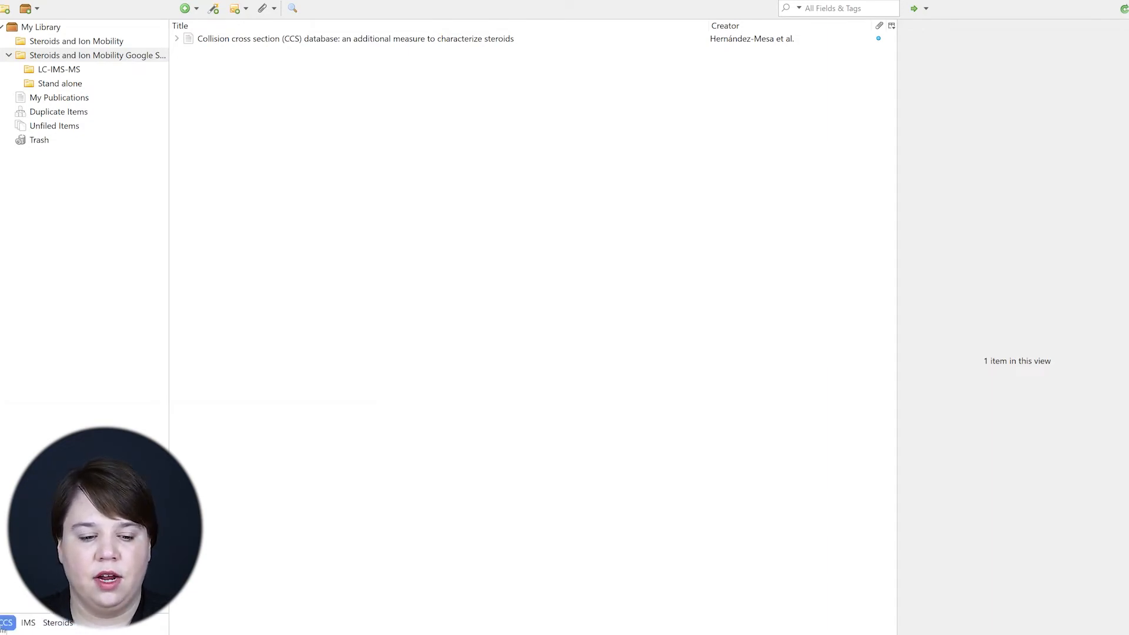
left_click(5, 624)
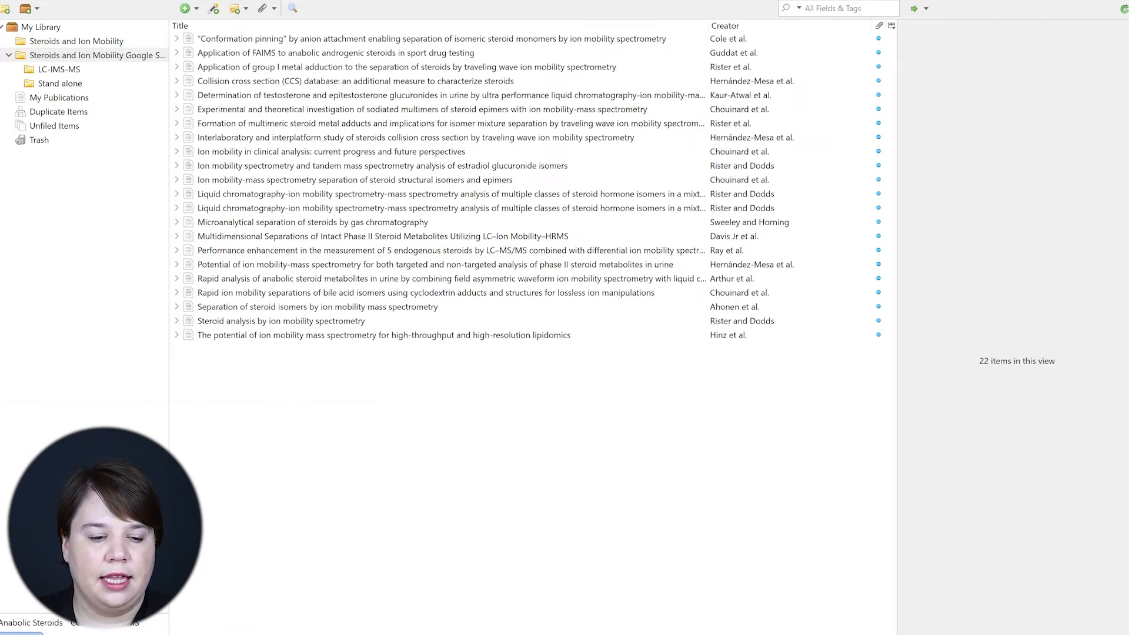
Step: Filter the papers by the steroids tag, narrow them with the CCS tag, and remove the CCS filter
left_click(59, 633)
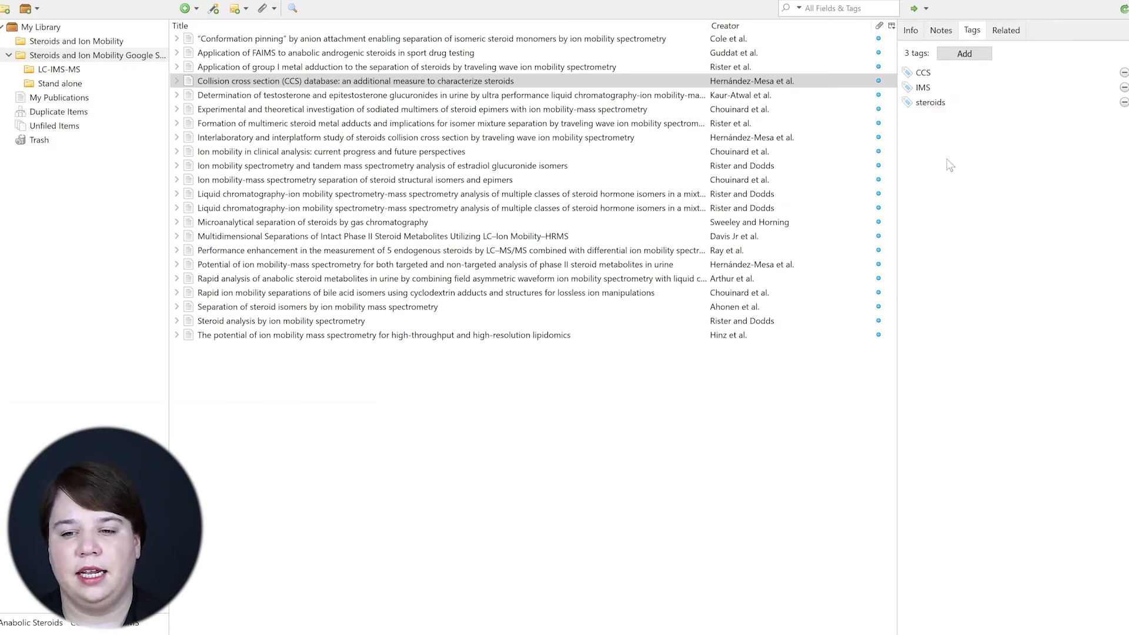
left_click(52, 628)
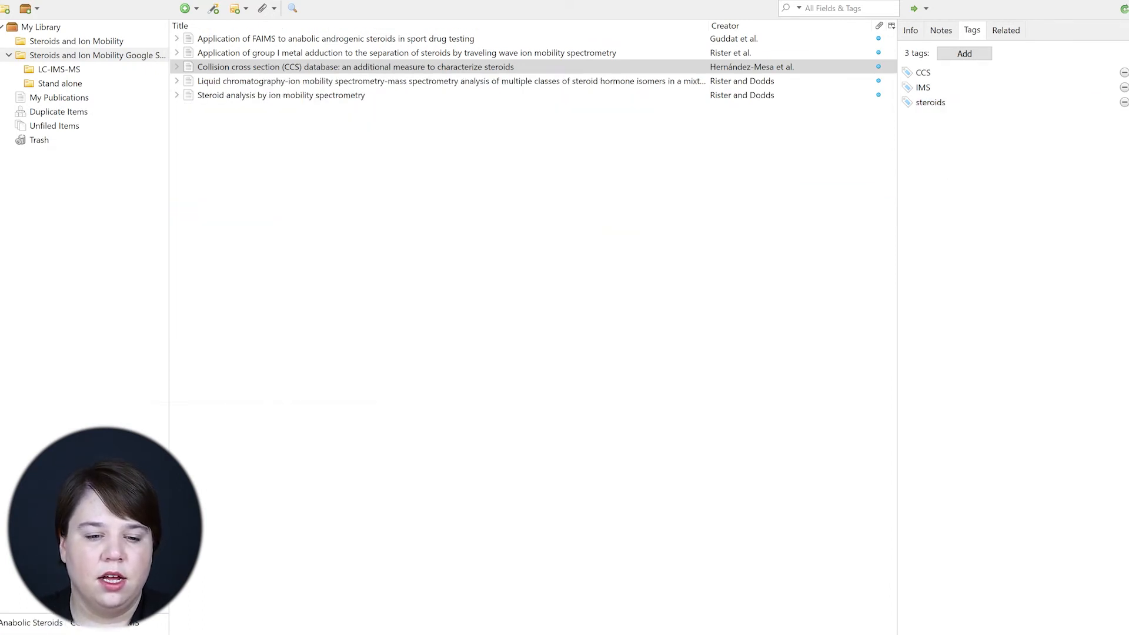
left_click(279, 177)
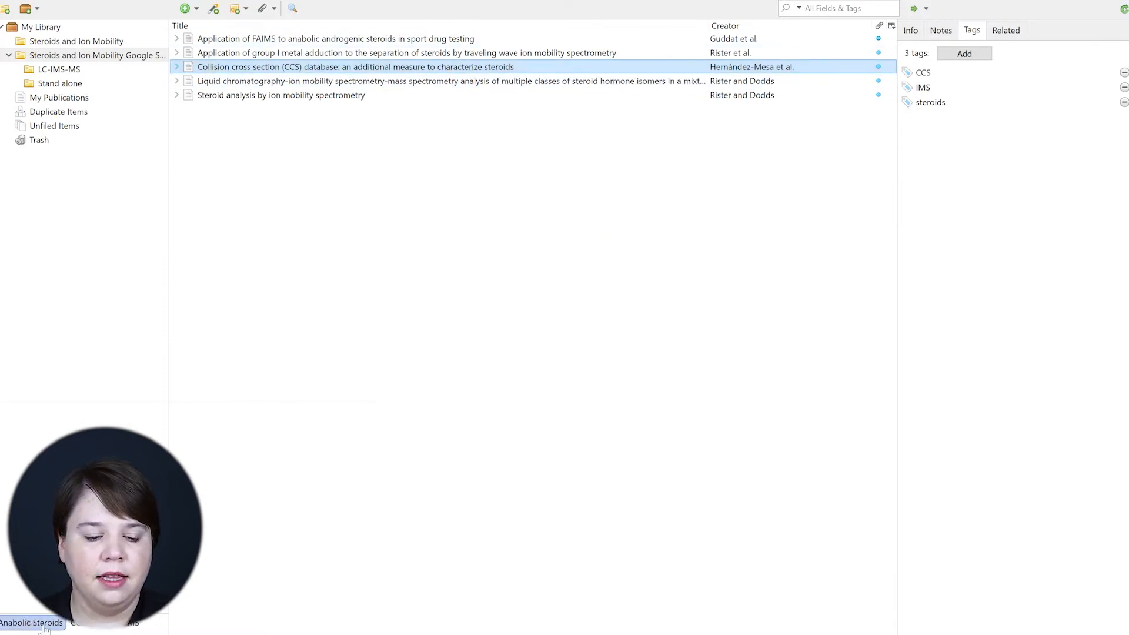
left_click(87, 629)
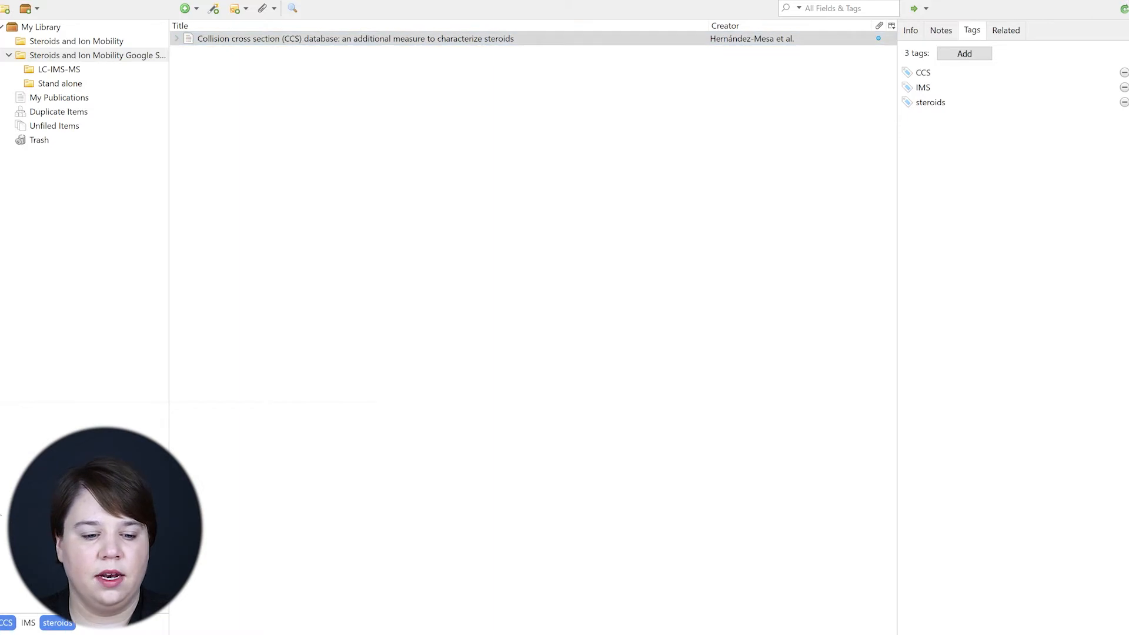
left_click(5, 623)
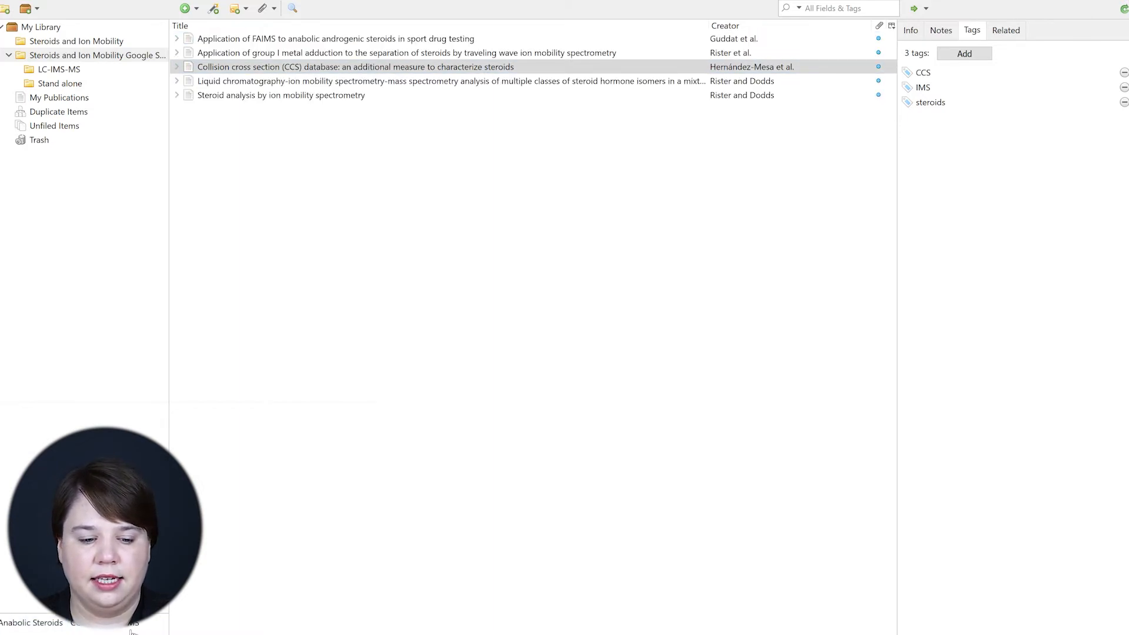
Step: Filter the papers by the LC-IMS-MS tag, narrow them with Review, and clear the tag filters
left_click(20, 634)
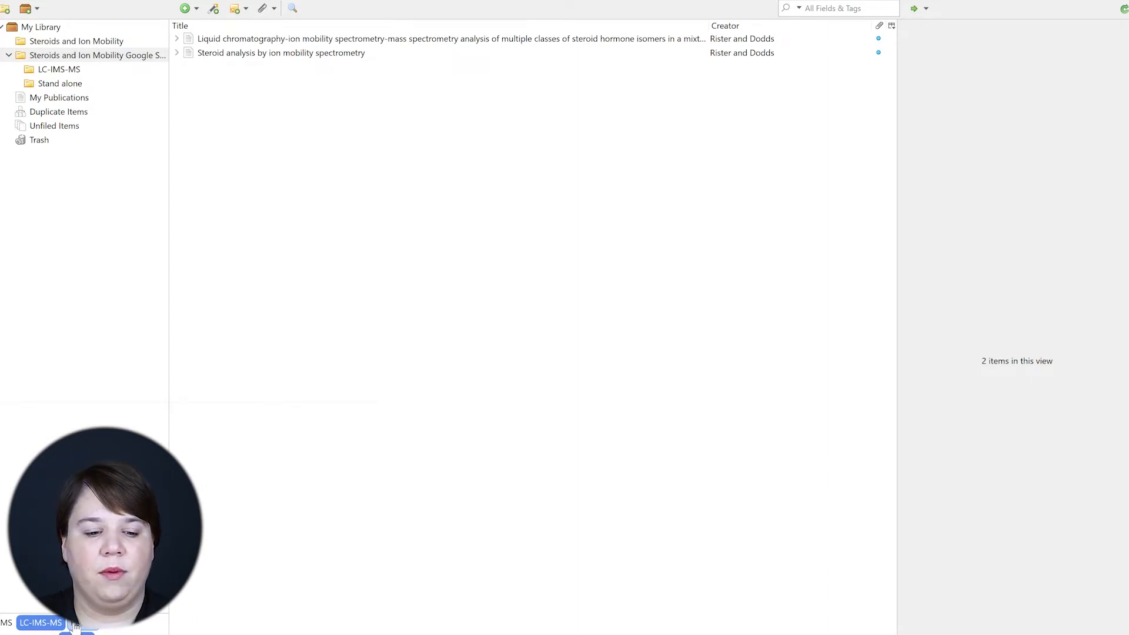
left_click(88, 625)
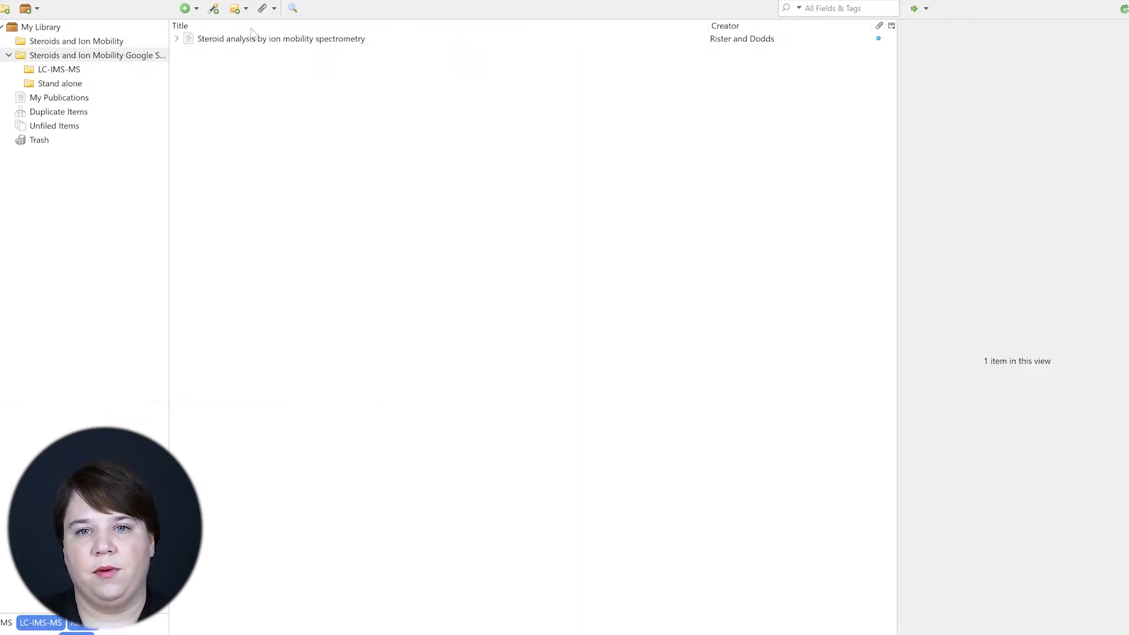
left_click(89, 627)
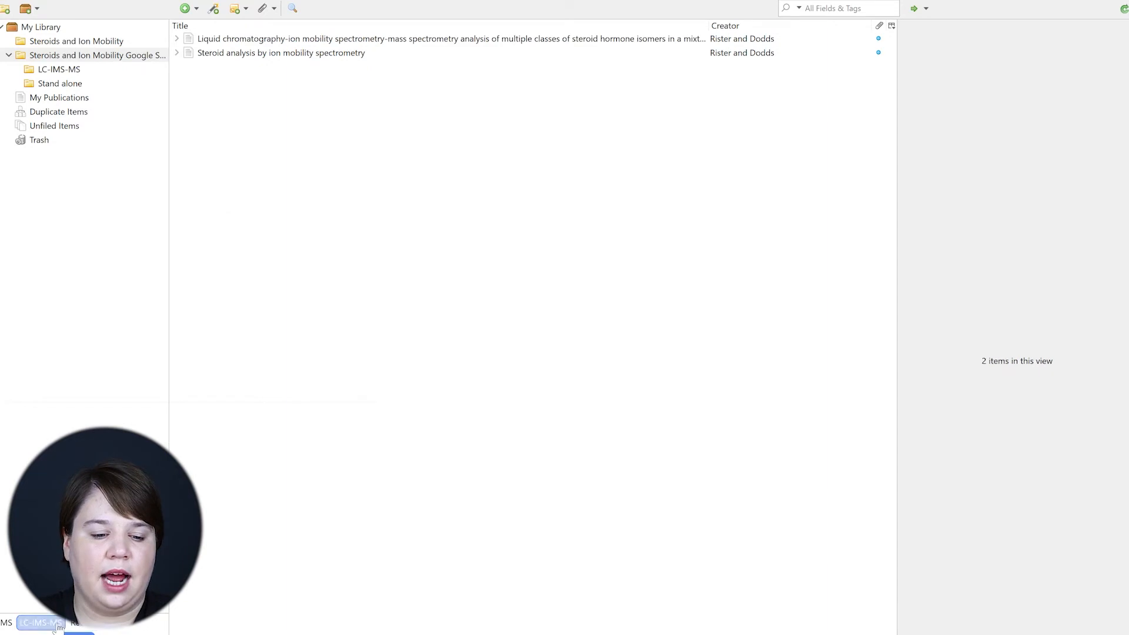
left_click(49, 624)
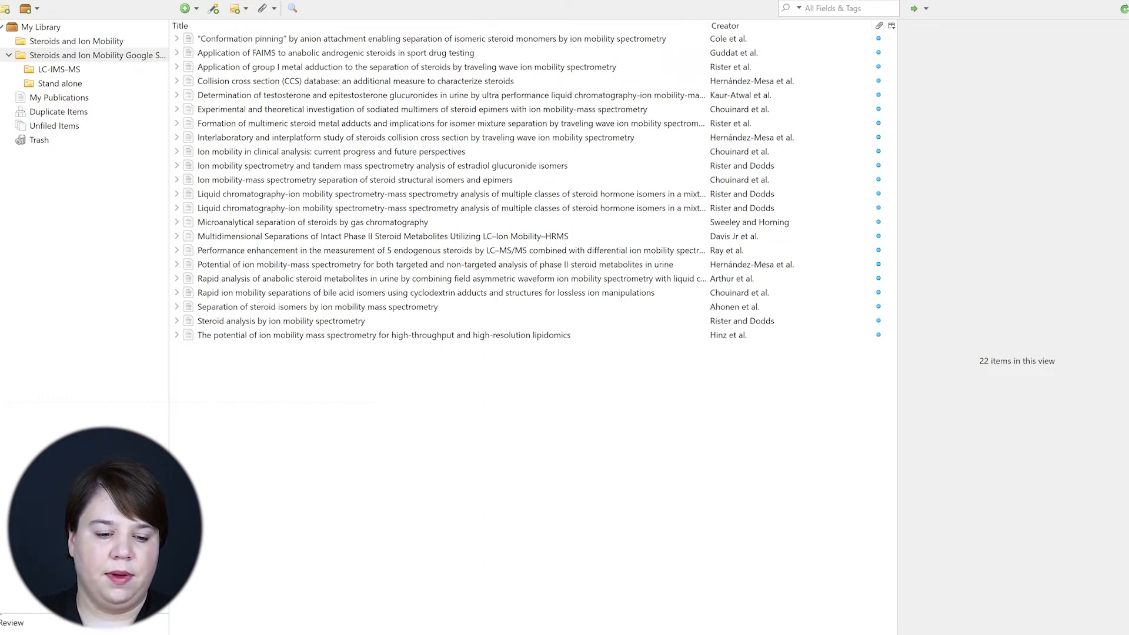
left_click(6, 625)
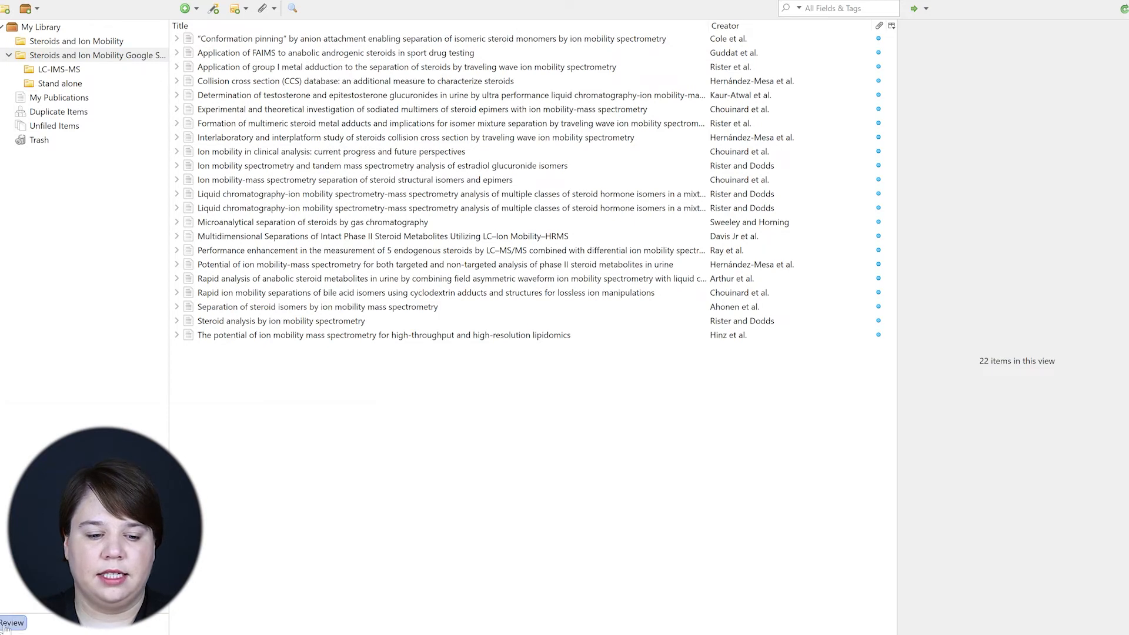
left_click(7, 624)
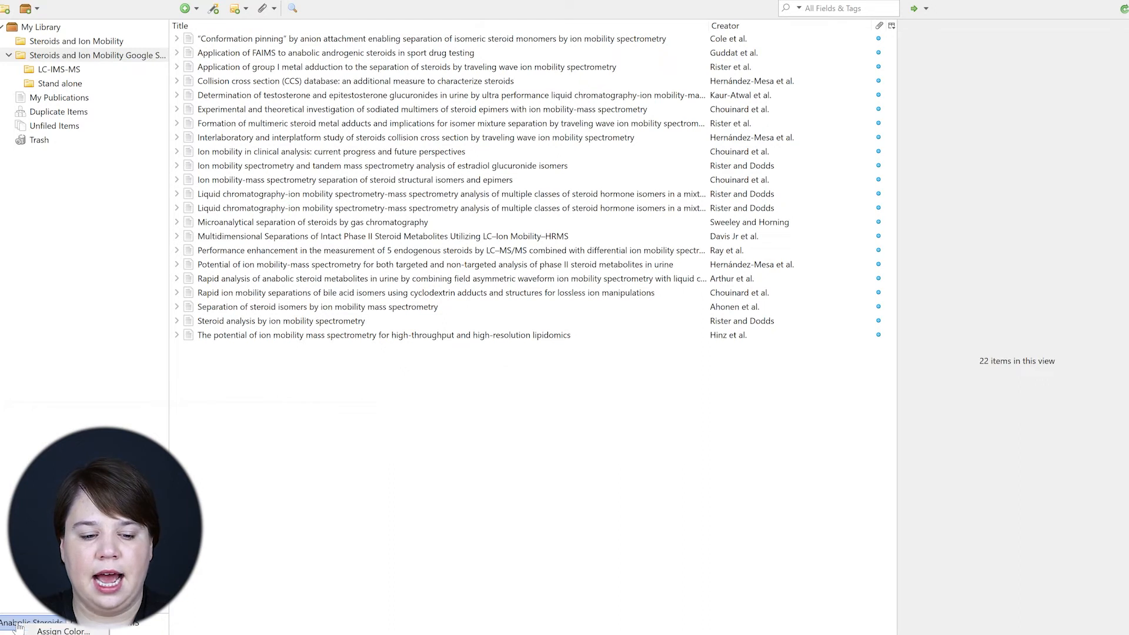
Step: Assign the light blue color to the Anabolic Steroids tag
right_click(19, 626)
left_click(66, 631)
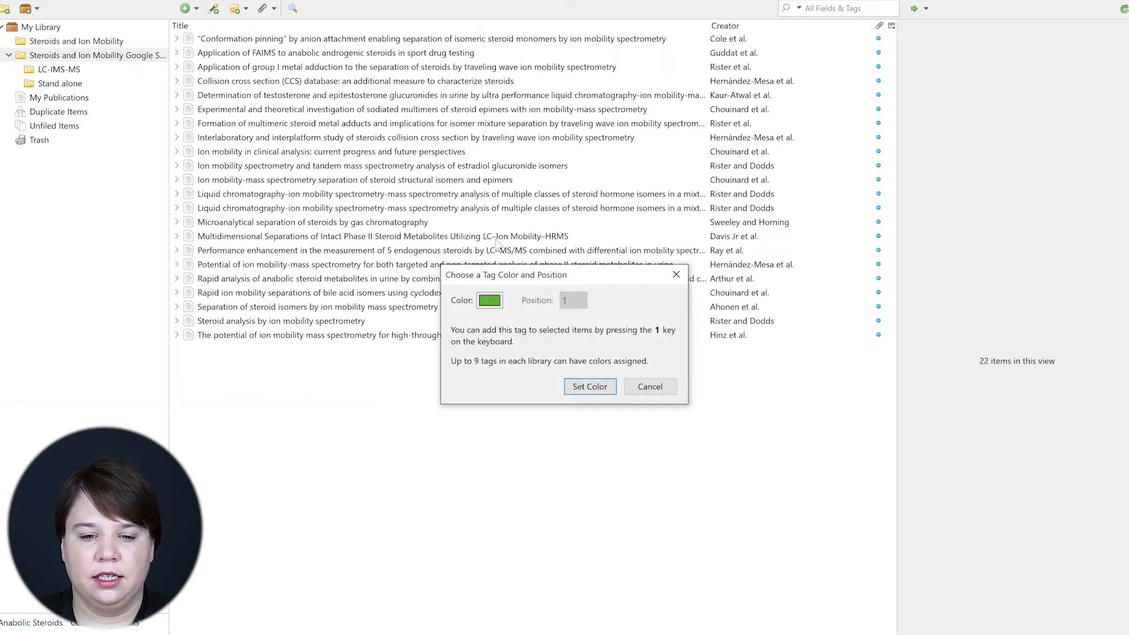
left_click(489, 302)
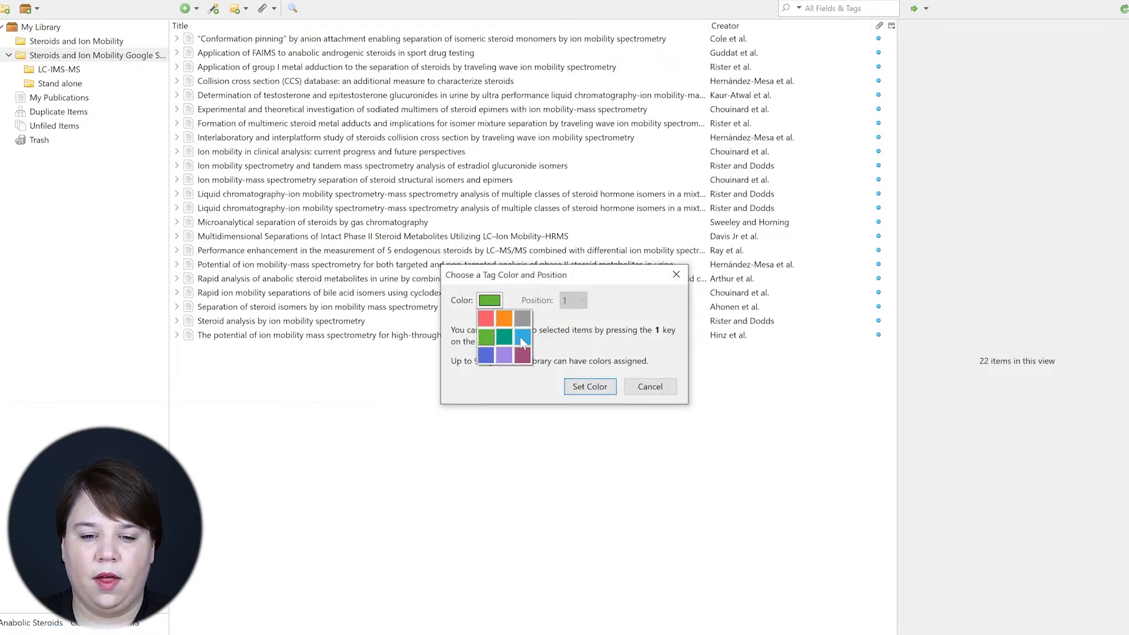
left_click(520, 337)
left_click(590, 387)
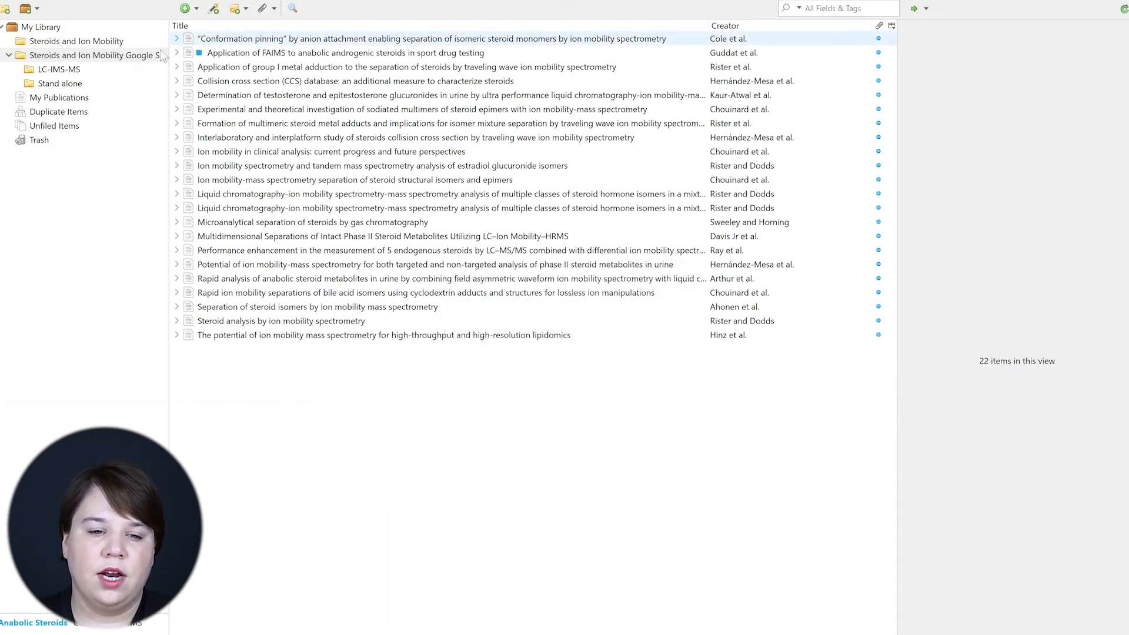
left_click(180, 53)
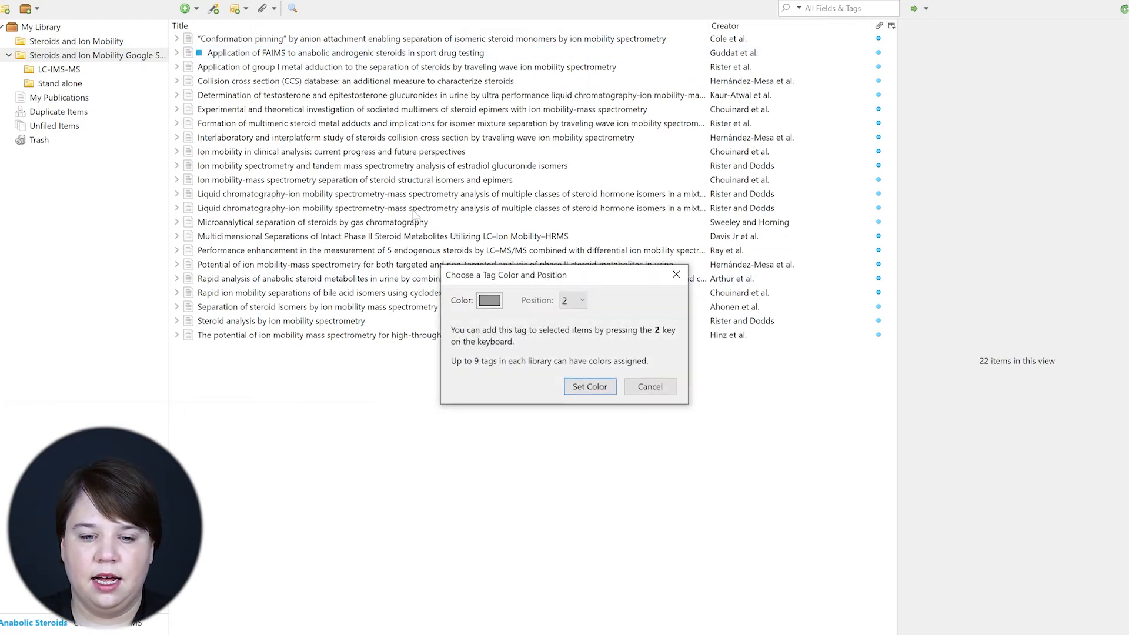
Step: Assign the teal color to a second tag in position 2
left_click(490, 300)
left_click(504, 337)
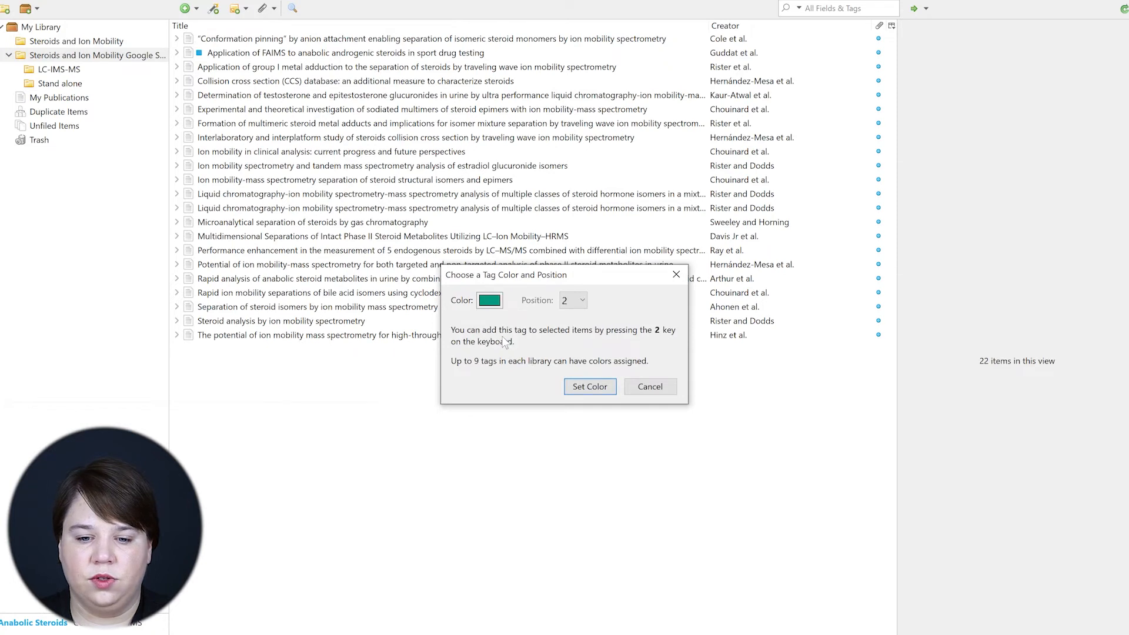
left_click(594, 388)
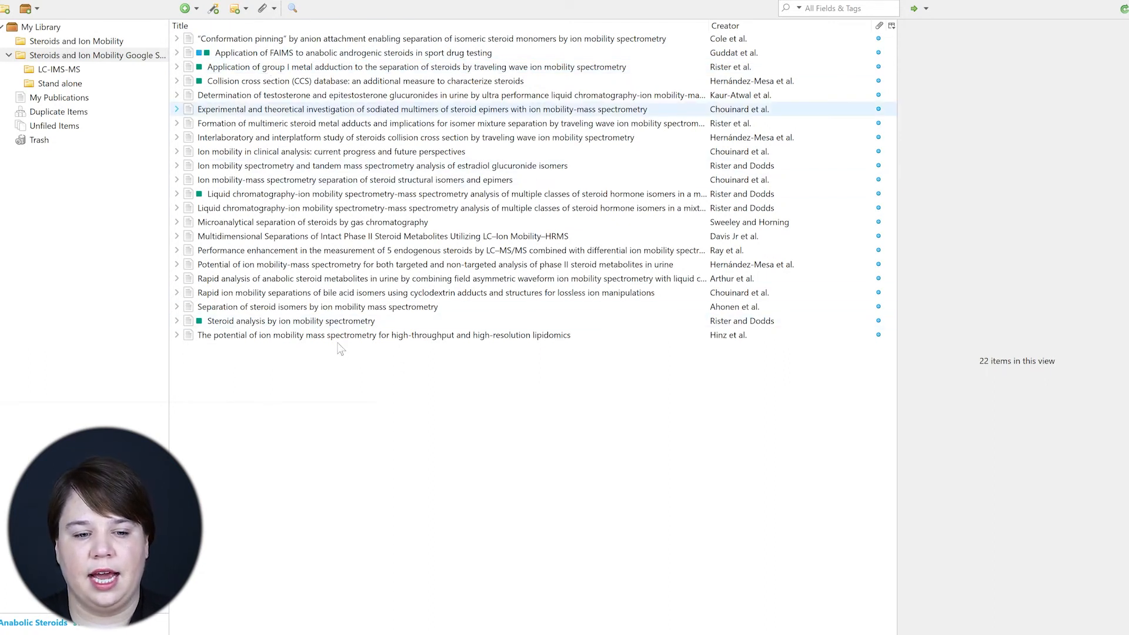
Step: Remove the teal color from the tag in position 2
right_click(87, 627)
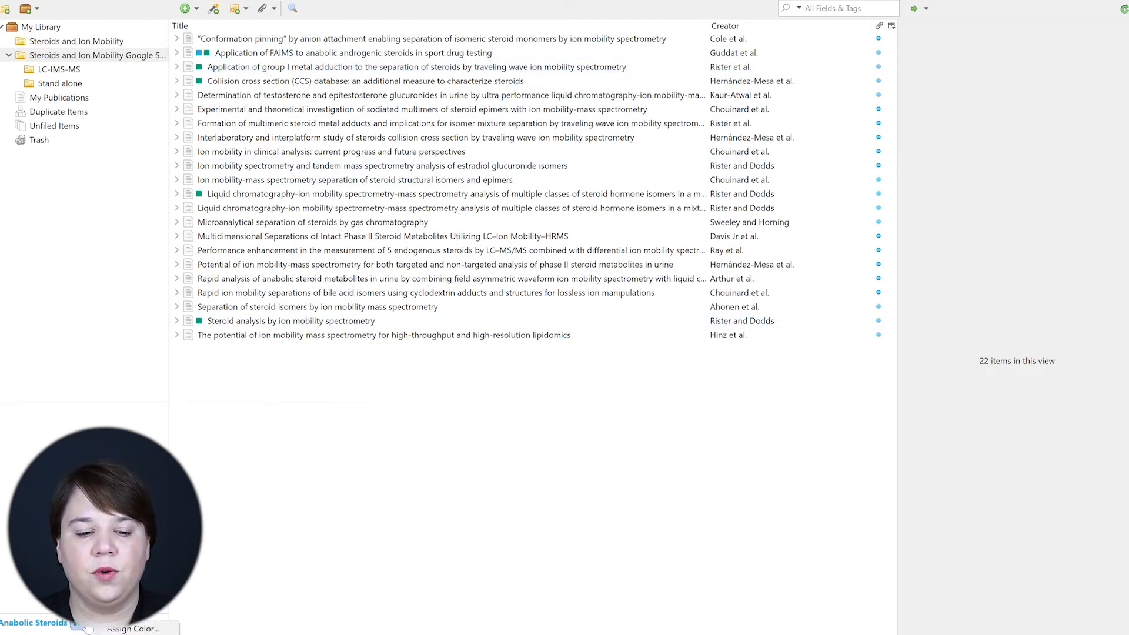
left_click(121, 629)
right_click(86, 628)
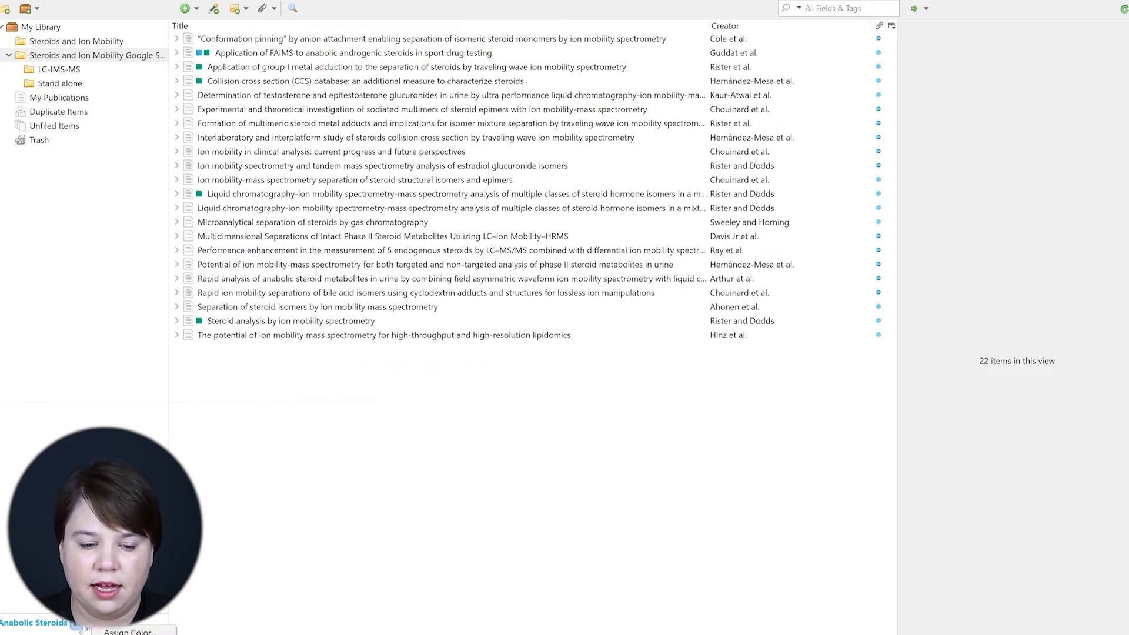
left_click(128, 631)
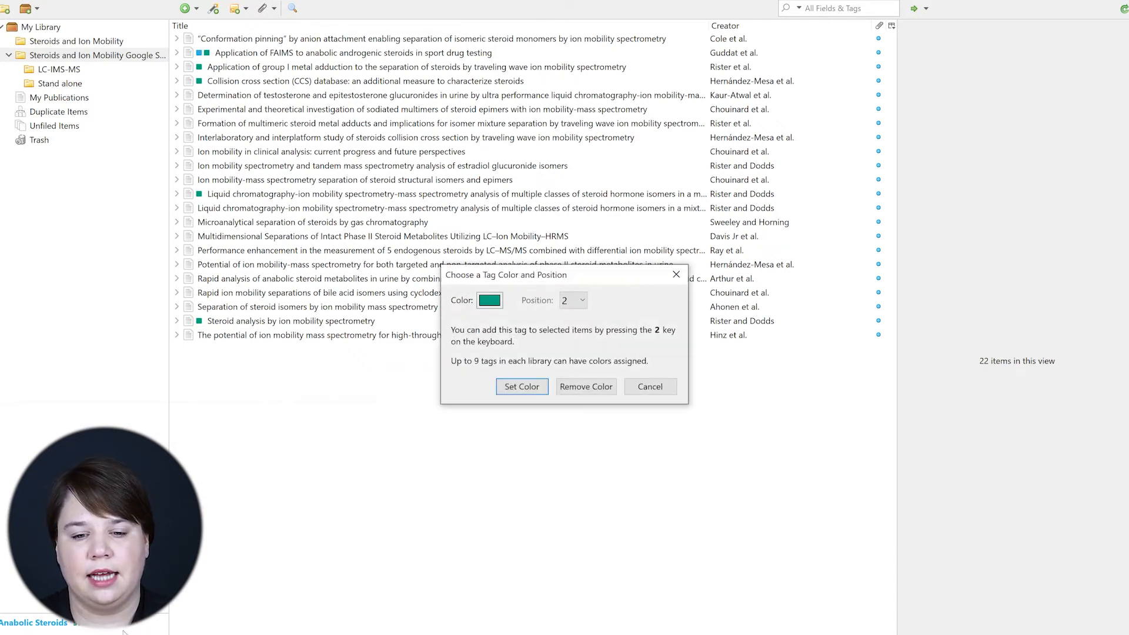
left_click(583, 388)
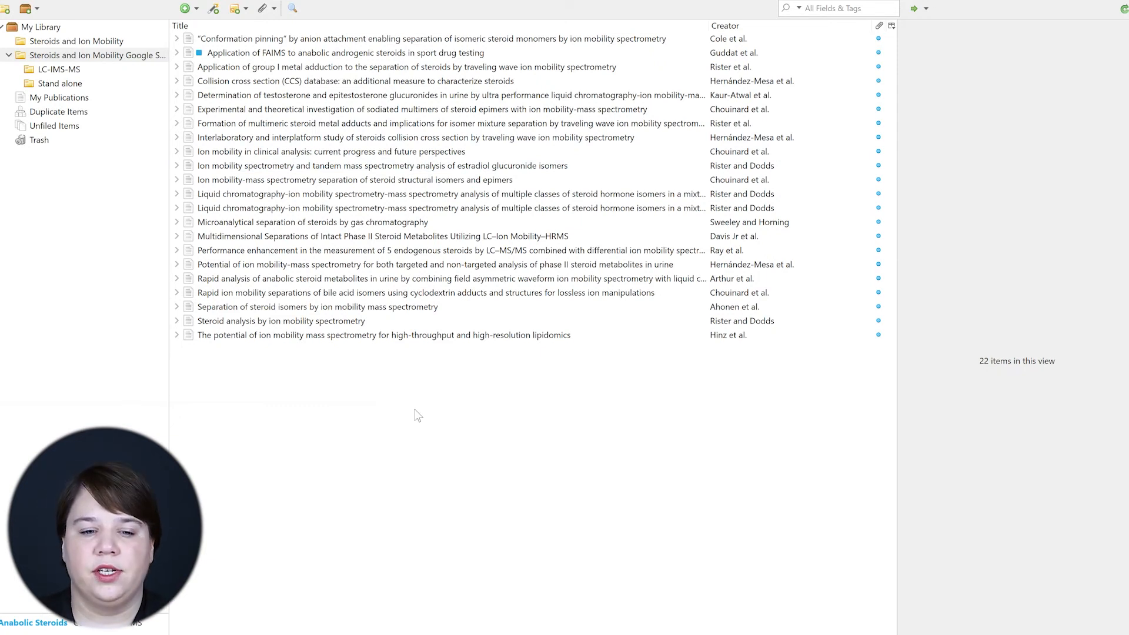
Step: Relate the "Formation of multimeric steroid metal adducts" paper to "Application of group I metal adduction to the separation of steroids"
left_click(406, 123)
left_click(393, 71, "ctrl")
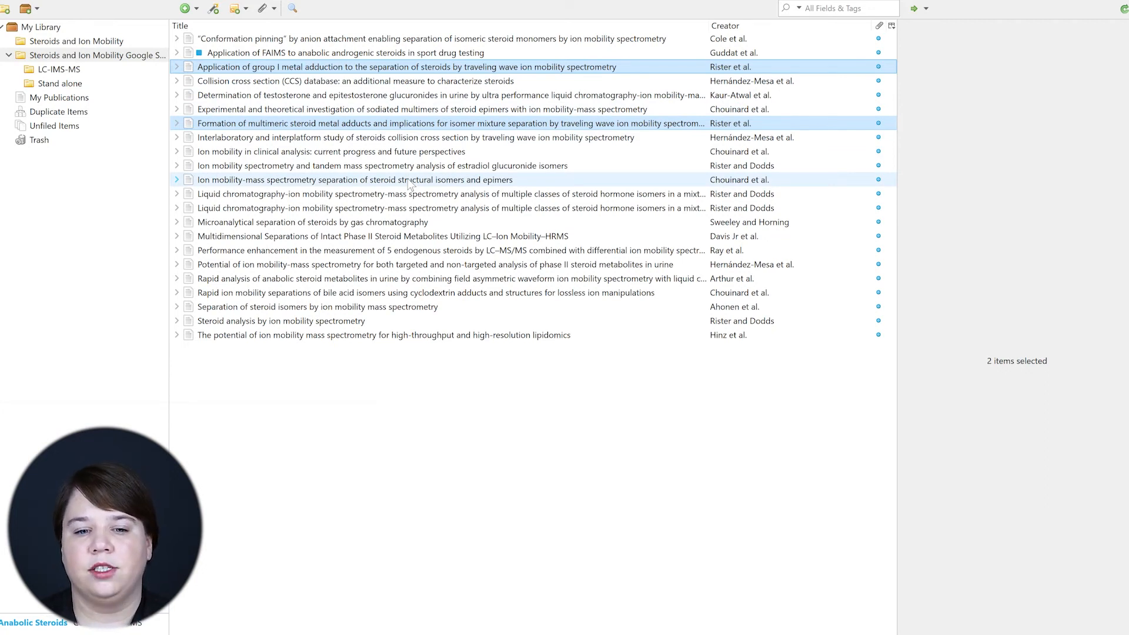
left_click(385, 85)
left_click(379, 68)
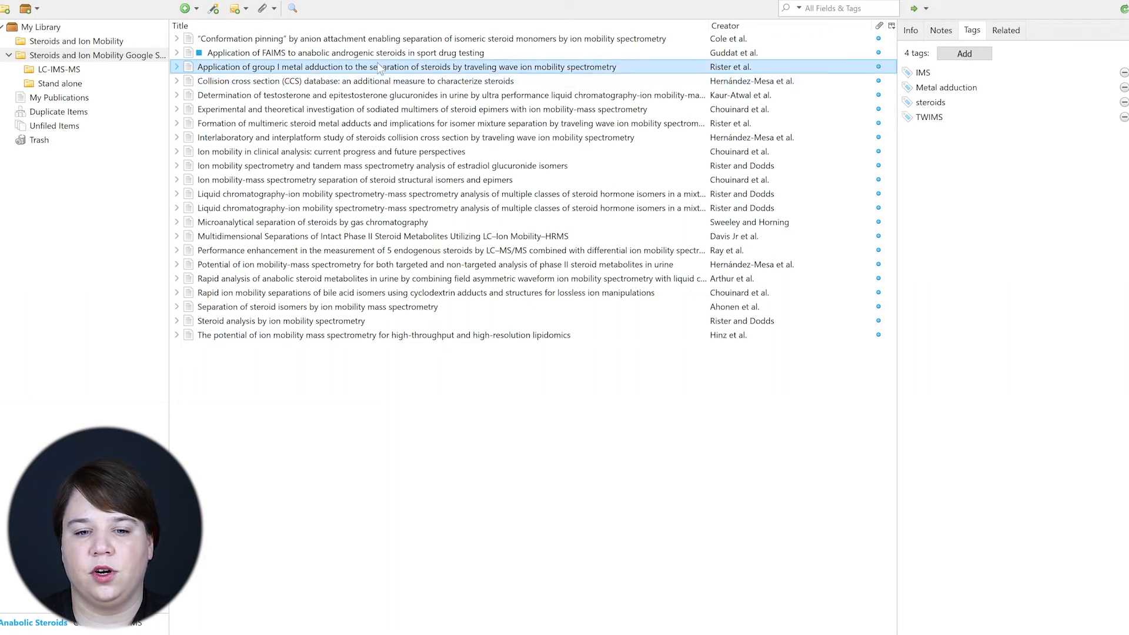
left_click(1010, 34)
left_click(971, 56)
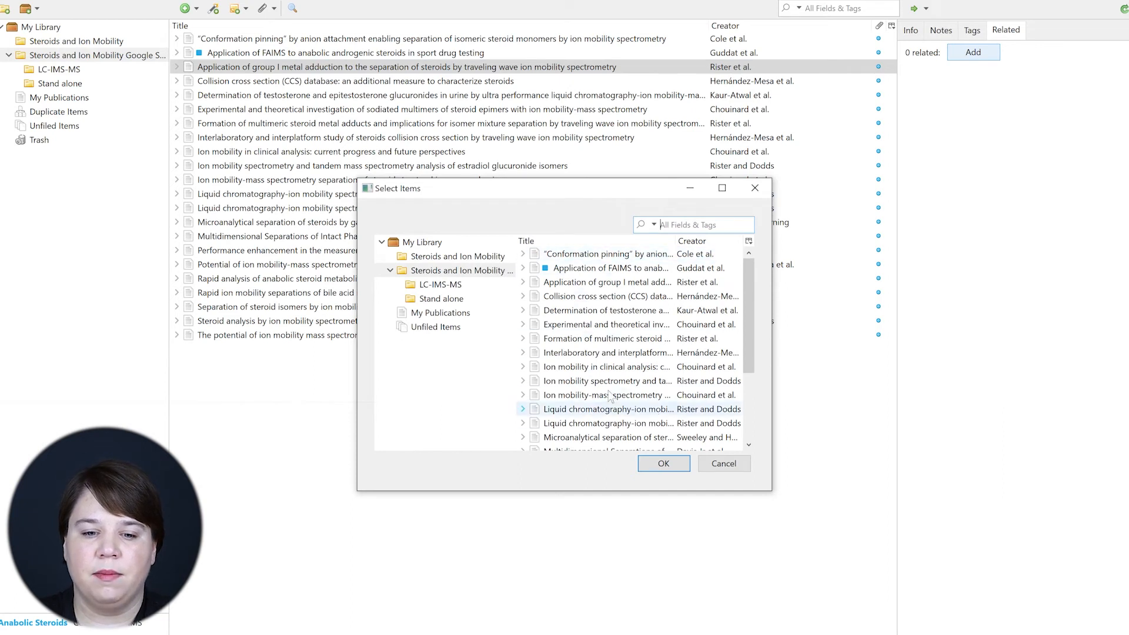
scroll(609, 370, "down", 1)
scroll(609, 373, "up", 1)
left_click(717, 312)
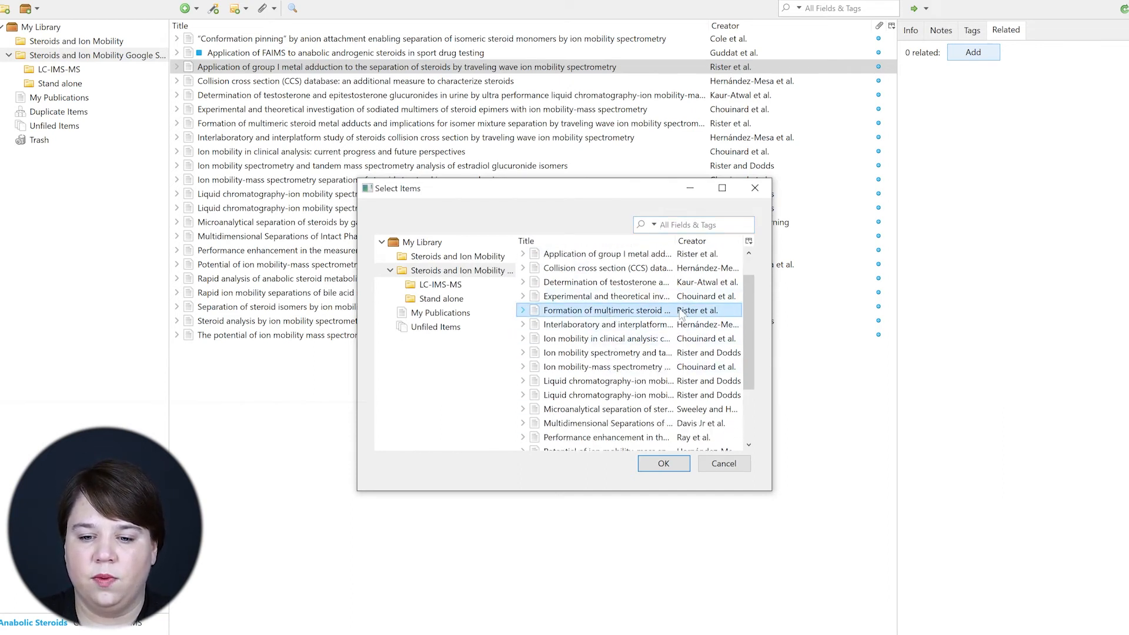
left_click(664, 465)
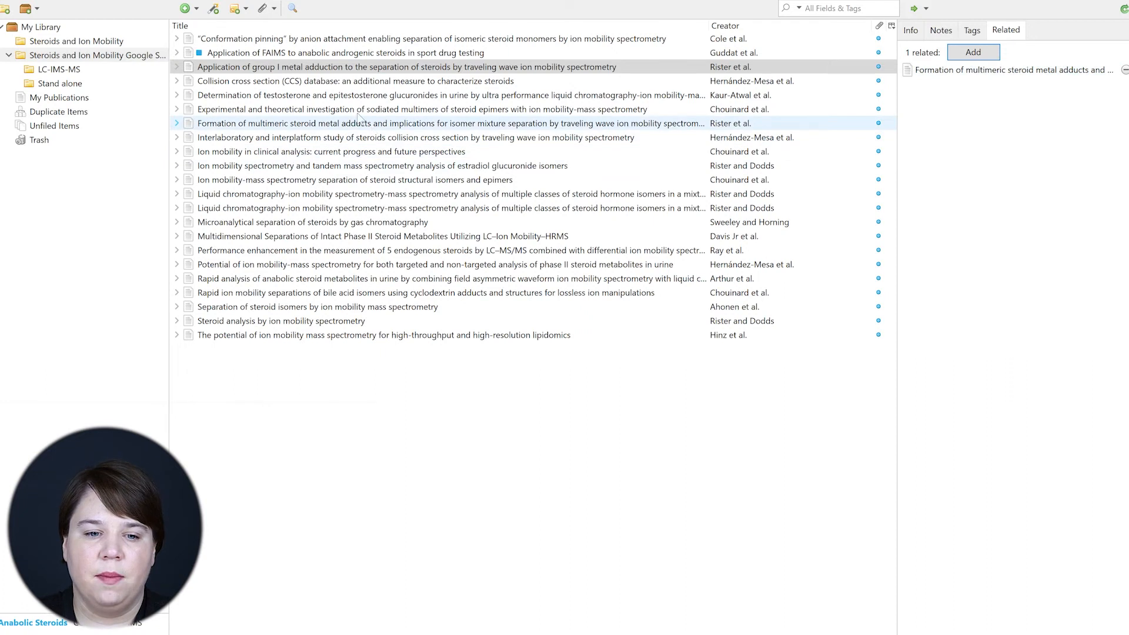
Step: Follow the related-item link to the multimeric adducts paper, return to the group I metal adduction paper, and review its tags and related items
left_click(946, 73)
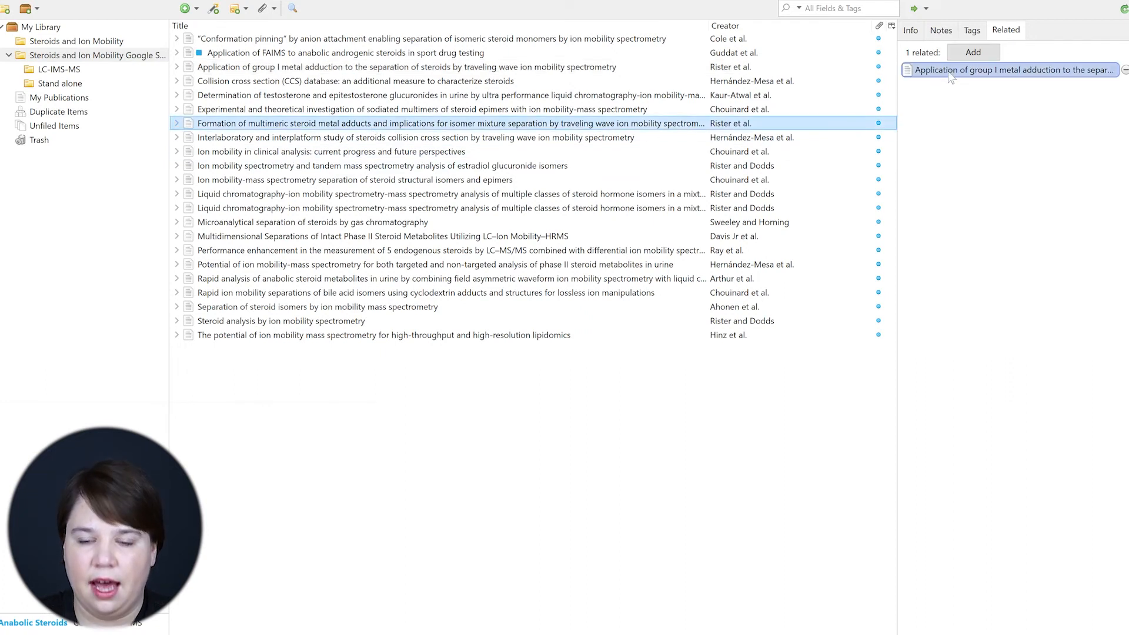
left_click(384, 68)
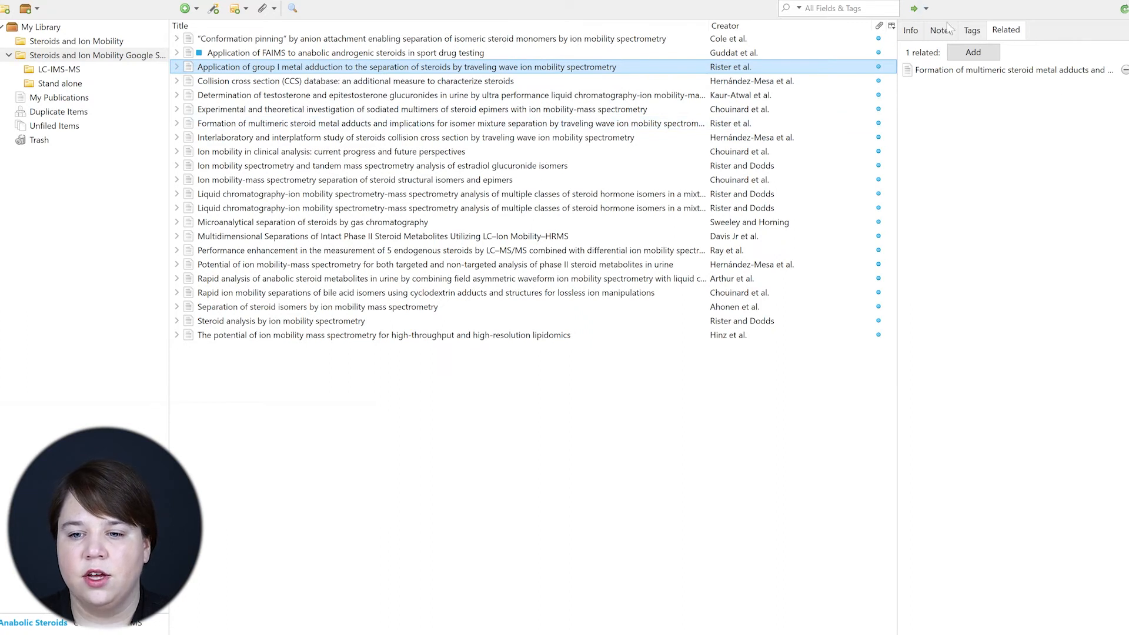
left_click(972, 30)
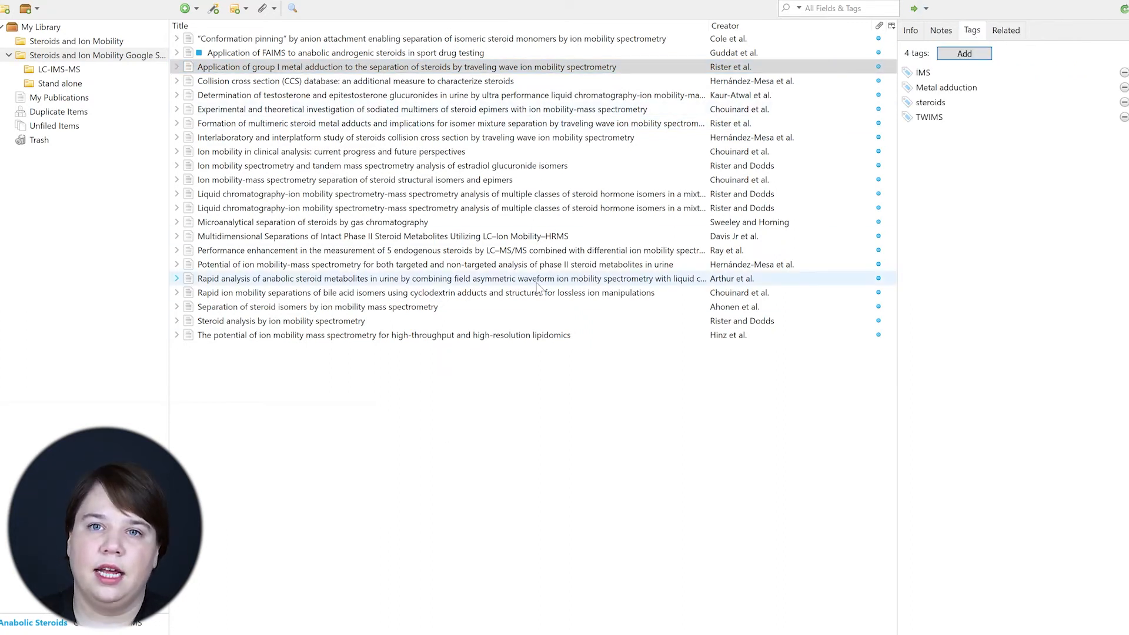
left_click(1013, 32)
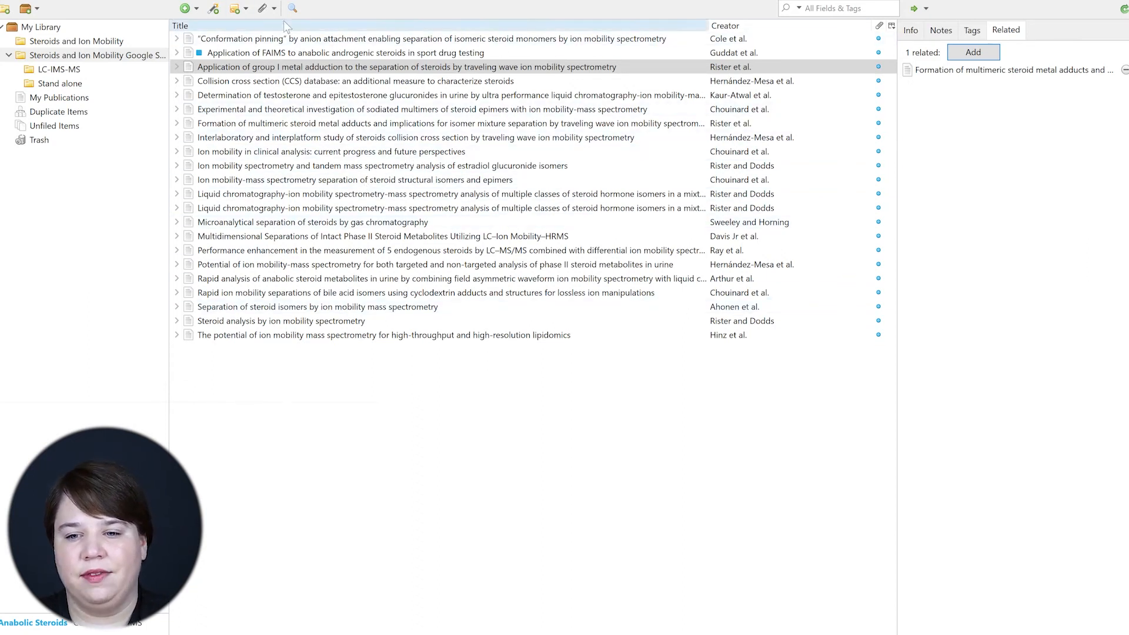
Step: Sort the papers by creator and select the run from "Ion mobility spectrometry and tandem mass spectrometry" through "Formation of multimeric steroid metal adducts"
left_click(522, 26)
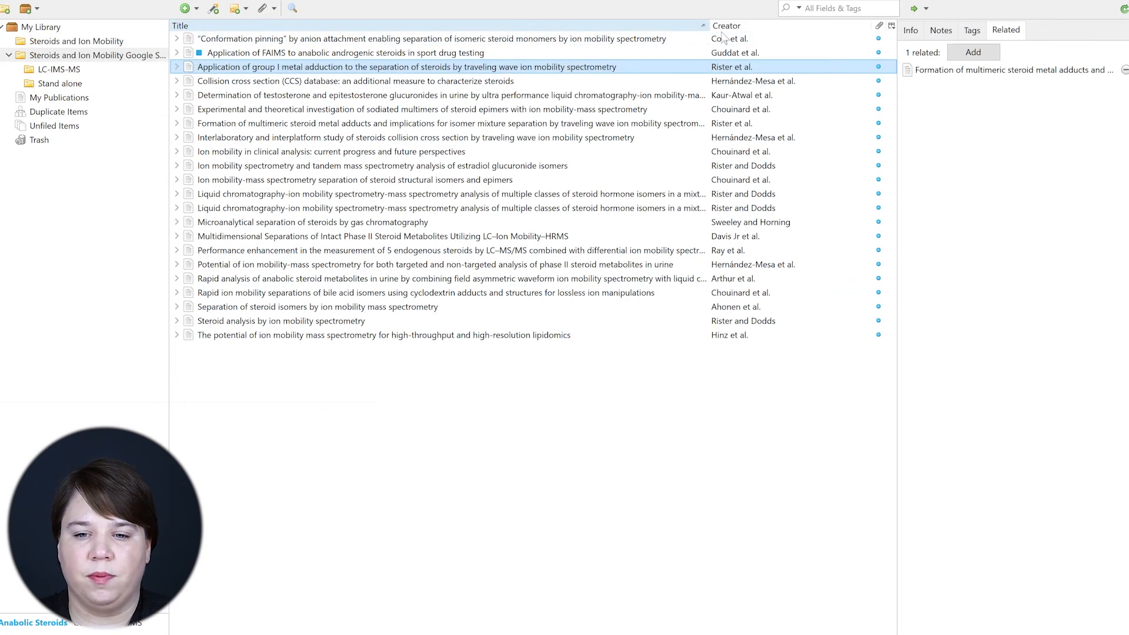
left_click(753, 25)
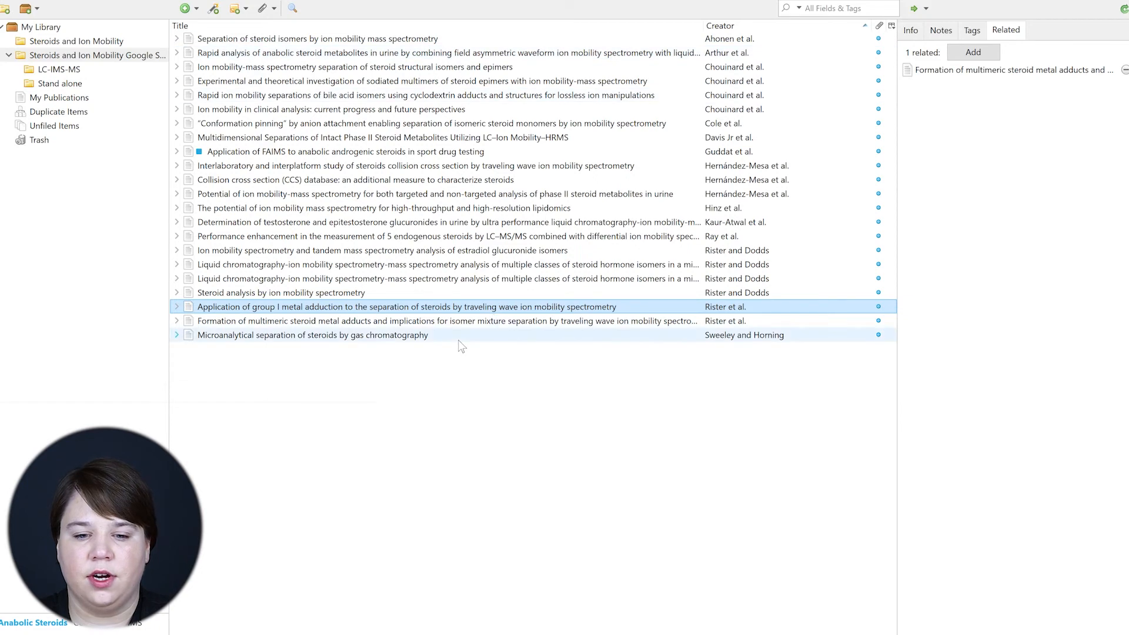
left_click(762, 250)
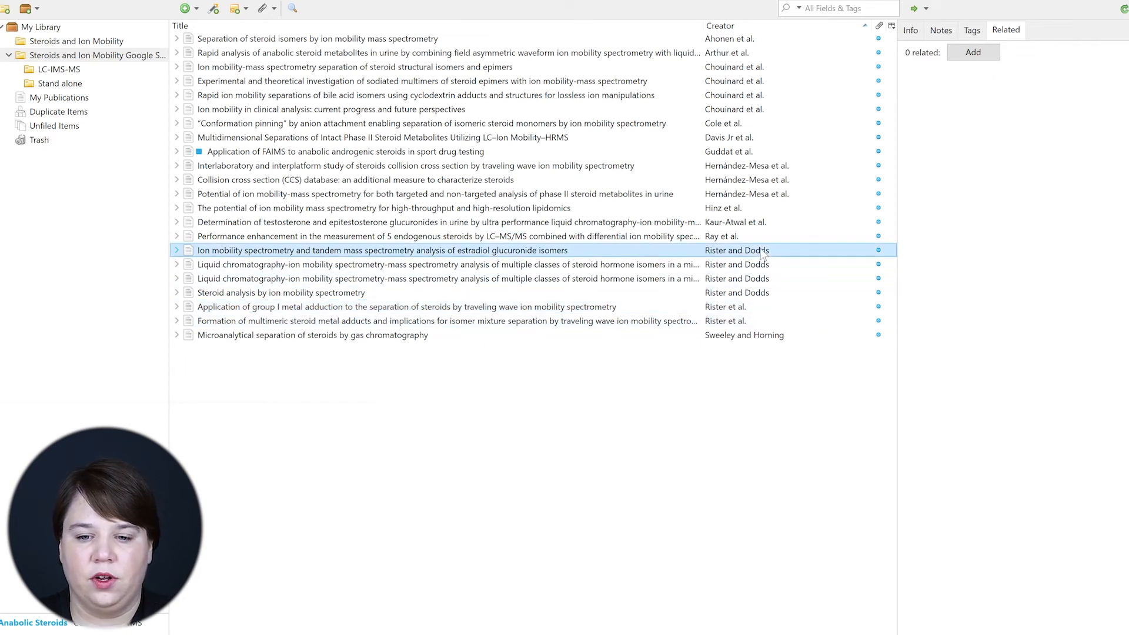
left_click(749, 323, "shift")
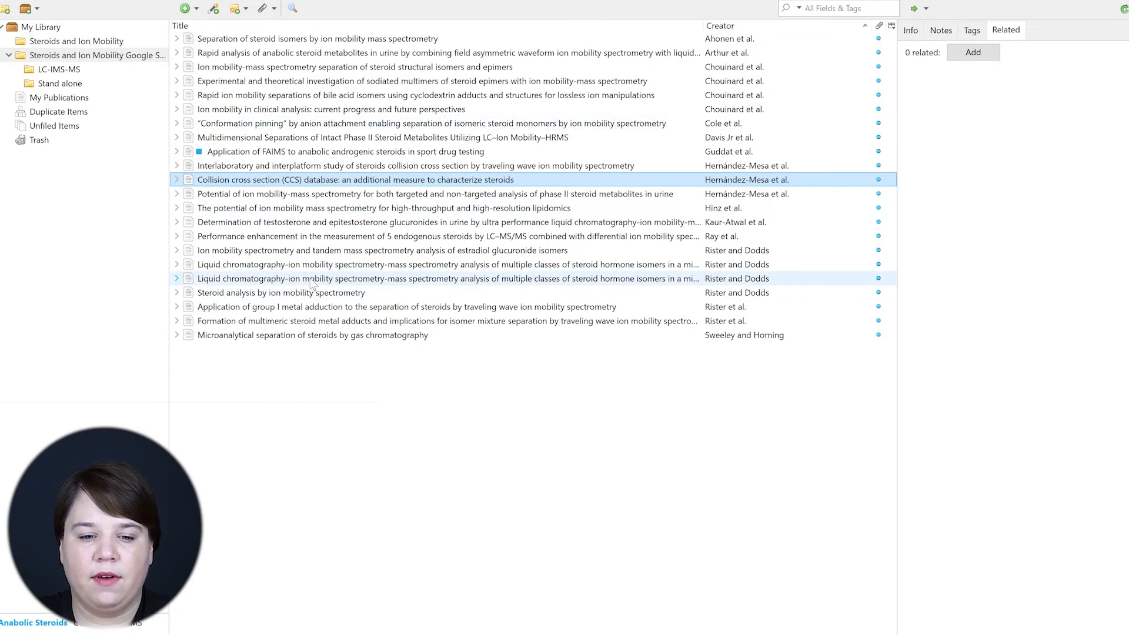
Step: Expand the "Steroid analysis by ion mobility spectrometry" paper and inspect its Full Text attachment
left_click(315, 293)
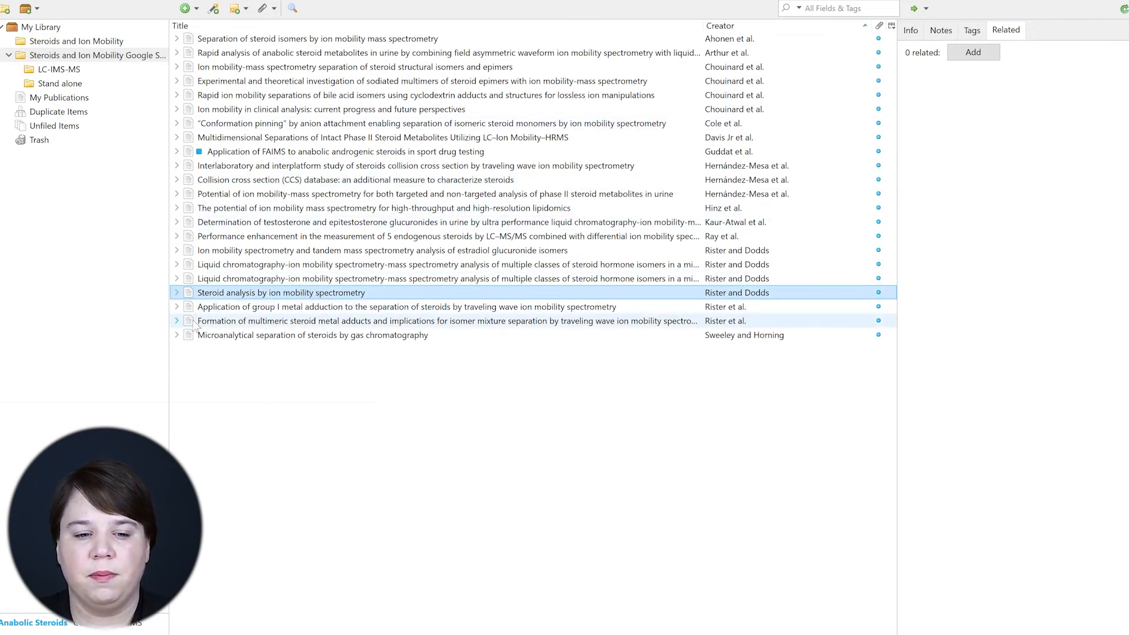
left_click(177, 294)
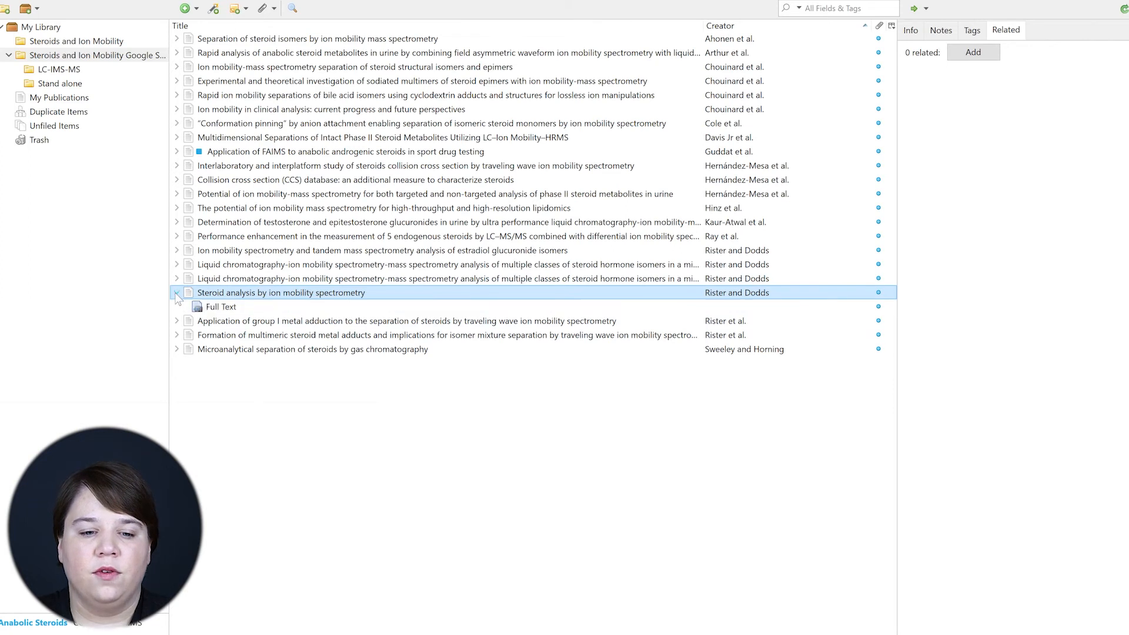
left_click(219, 310)
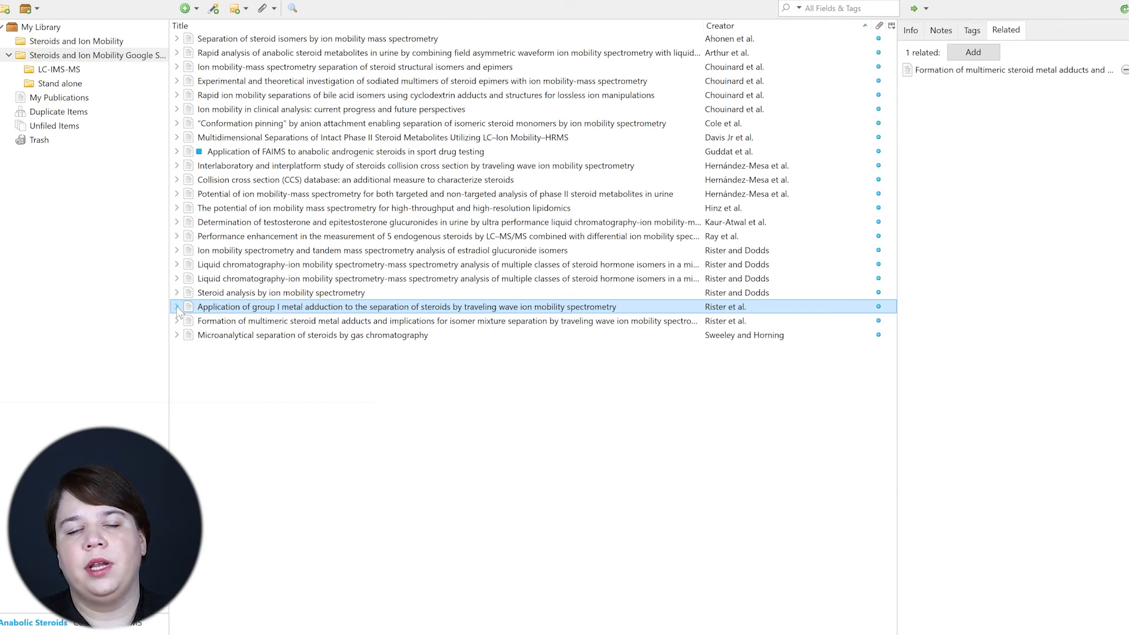
Step: Attach the ApplicationOfGroupIMetalAdduct PDF from the Downloads folder to the "Application of group I metal adduction" paper
right_click(178, 310)
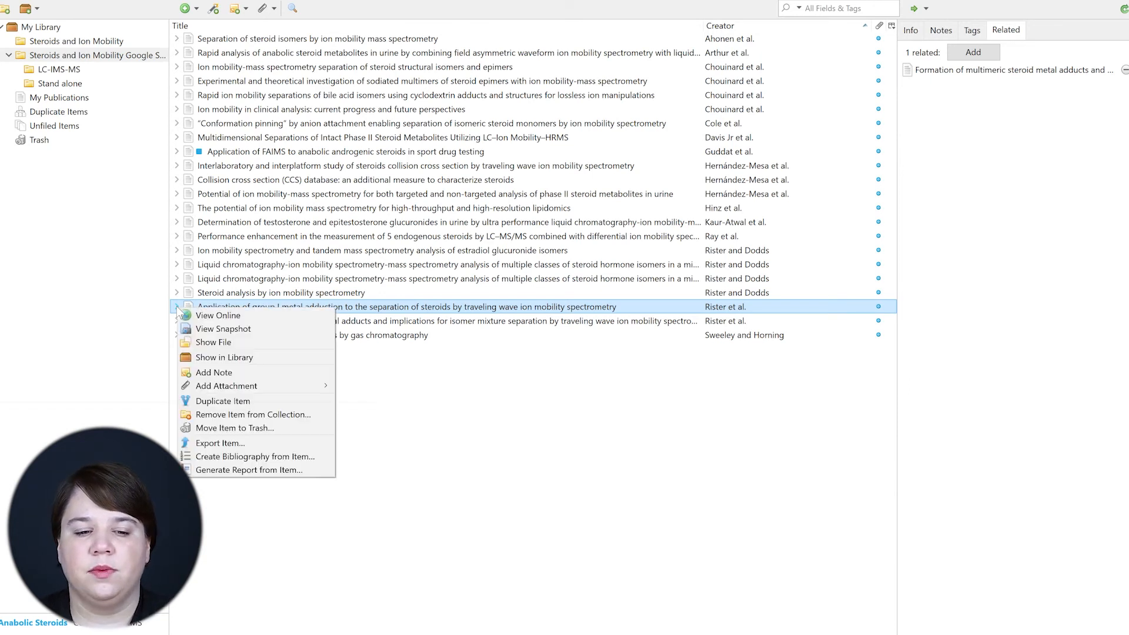
left_click(491, 470)
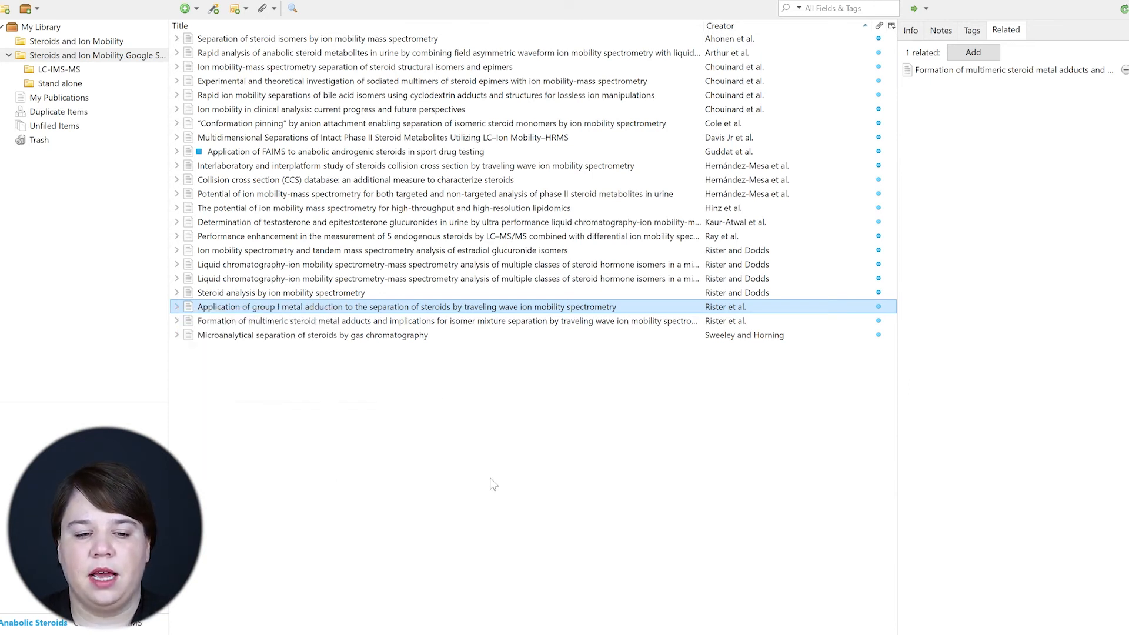
left_click(178, 308)
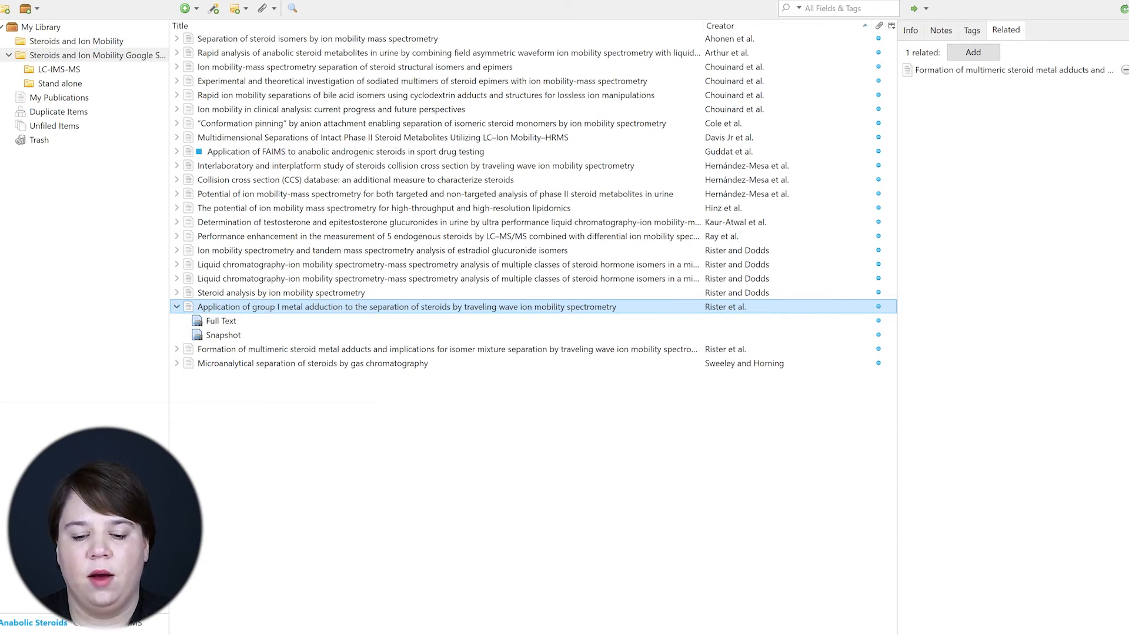
left_click(313, 363)
key("alt+Tab")
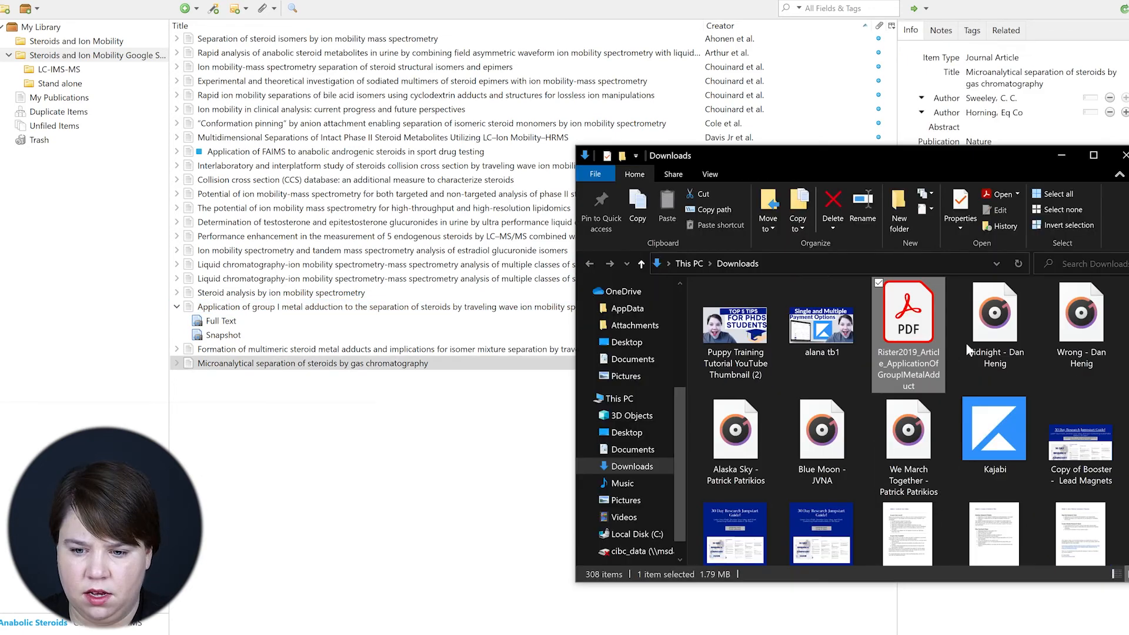
left_click_drag(909, 342, 248, 311)
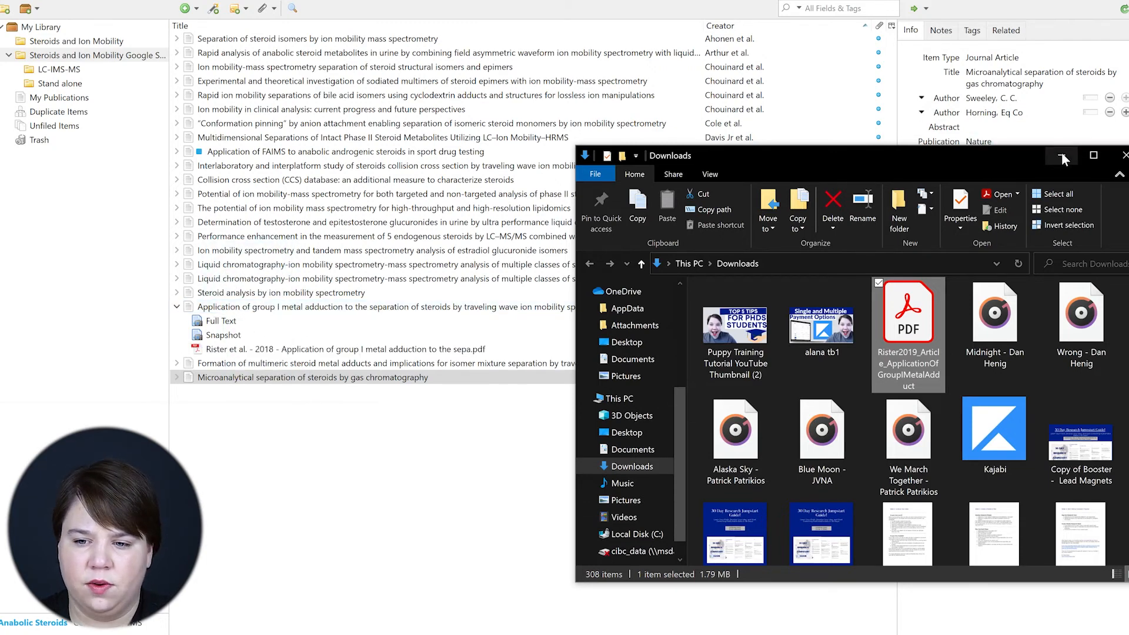
left_click(1061, 155)
Step: Open the attached group I metal adduction PDF to view it, close it, and collapse the paper's attachments
left_click(306, 352)
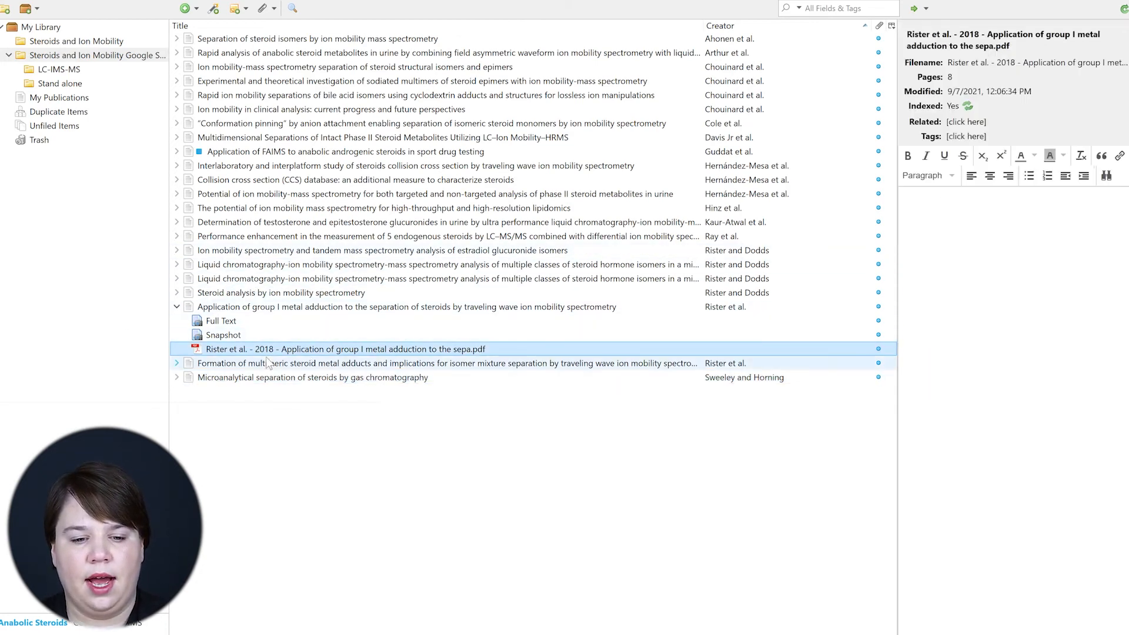
double_click(263, 350)
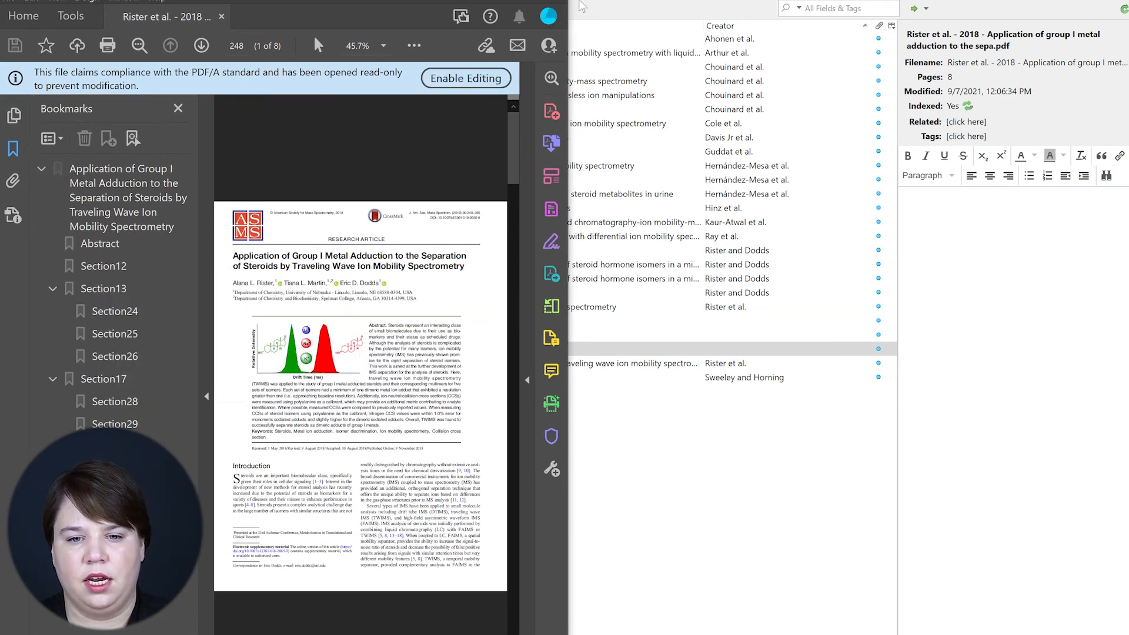
key("alt+F4")
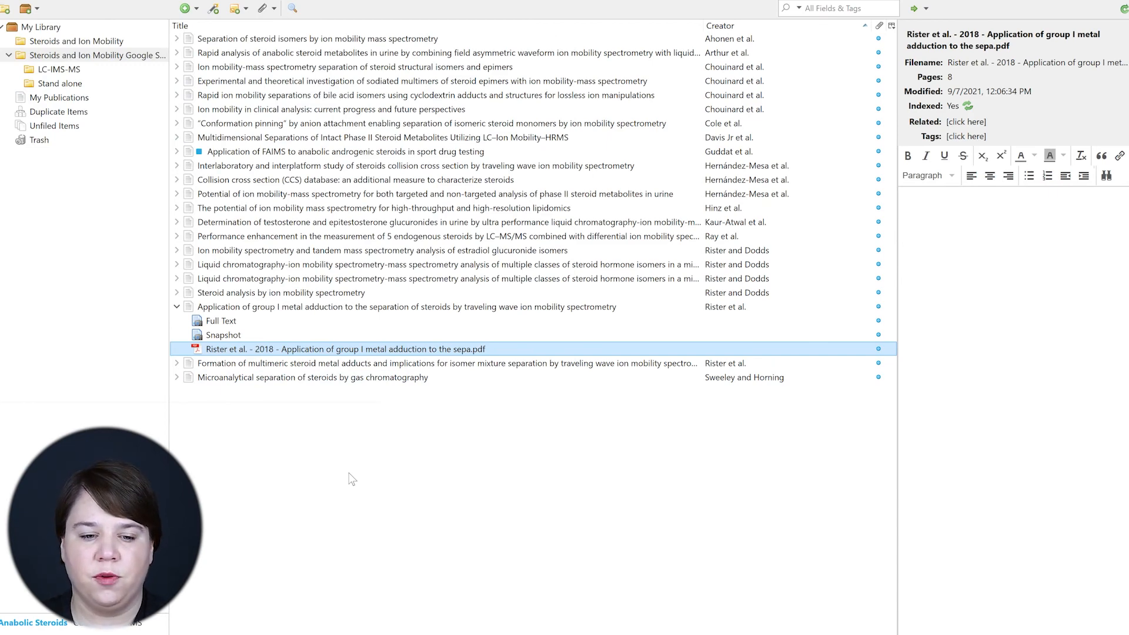
left_click(177, 308)
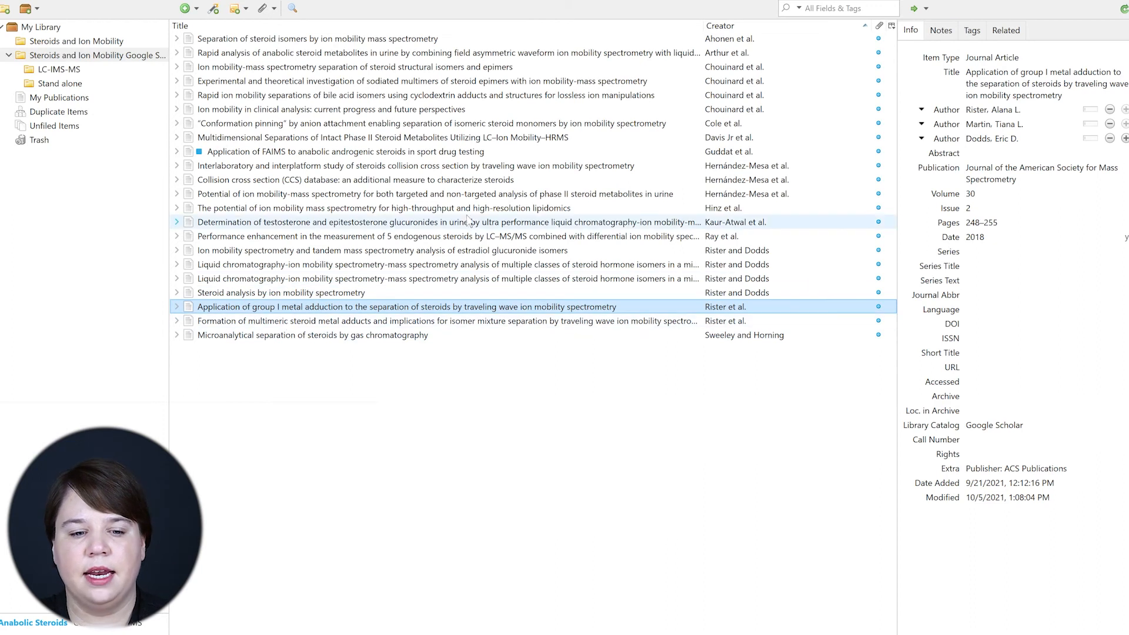
Step: Expand the "Application of group I metal adduction" paper and add a new note to it
left_click(176, 306)
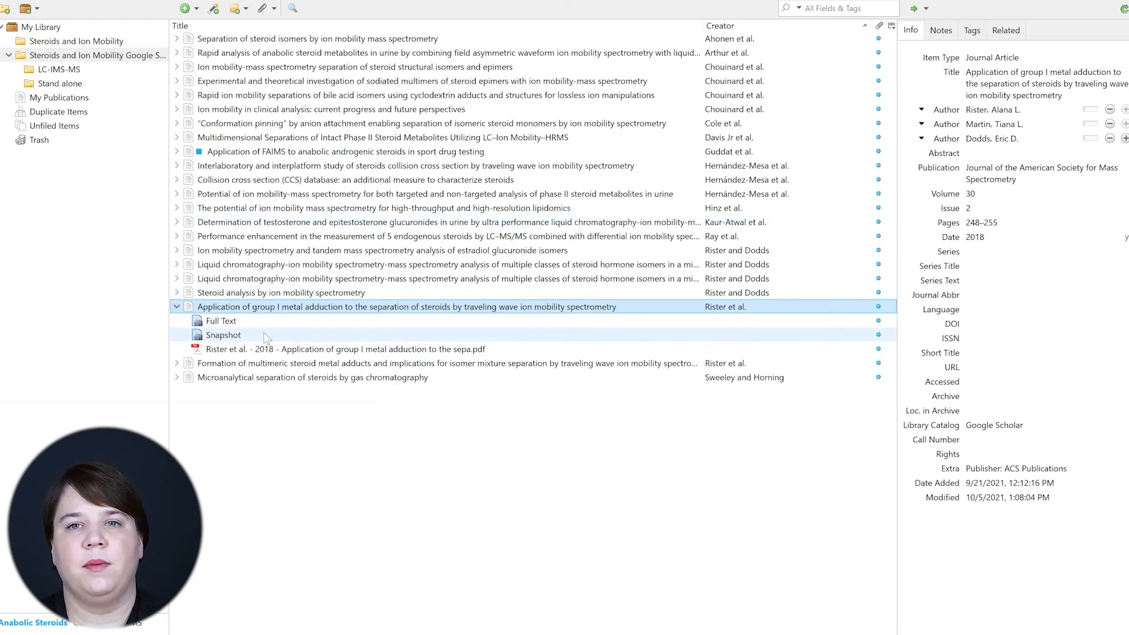
left_click(947, 32)
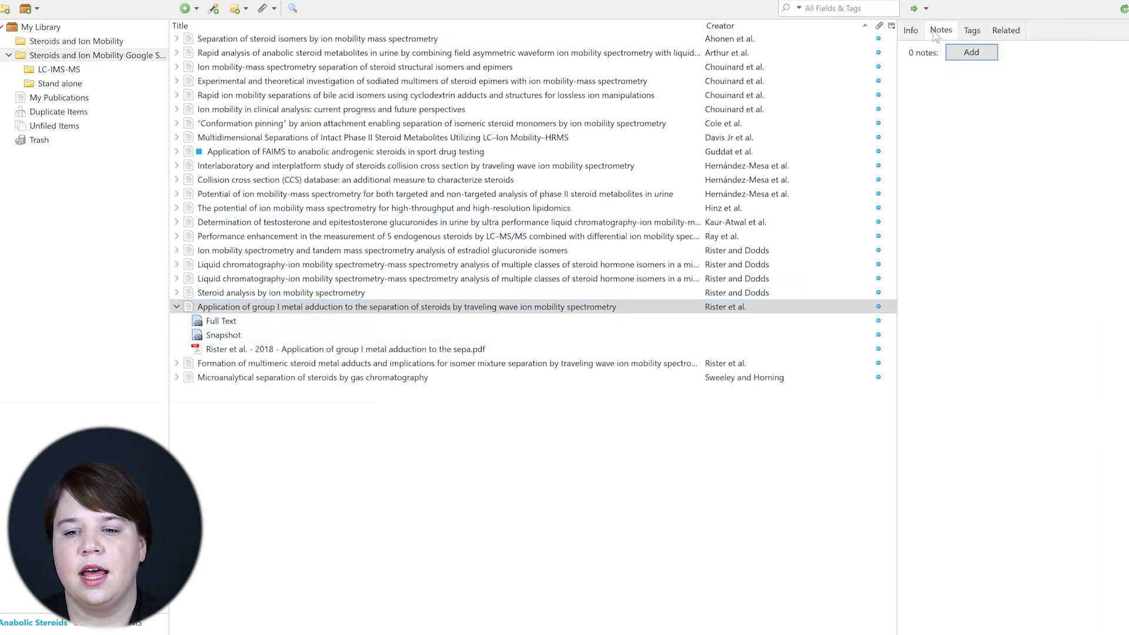
left_click(972, 53)
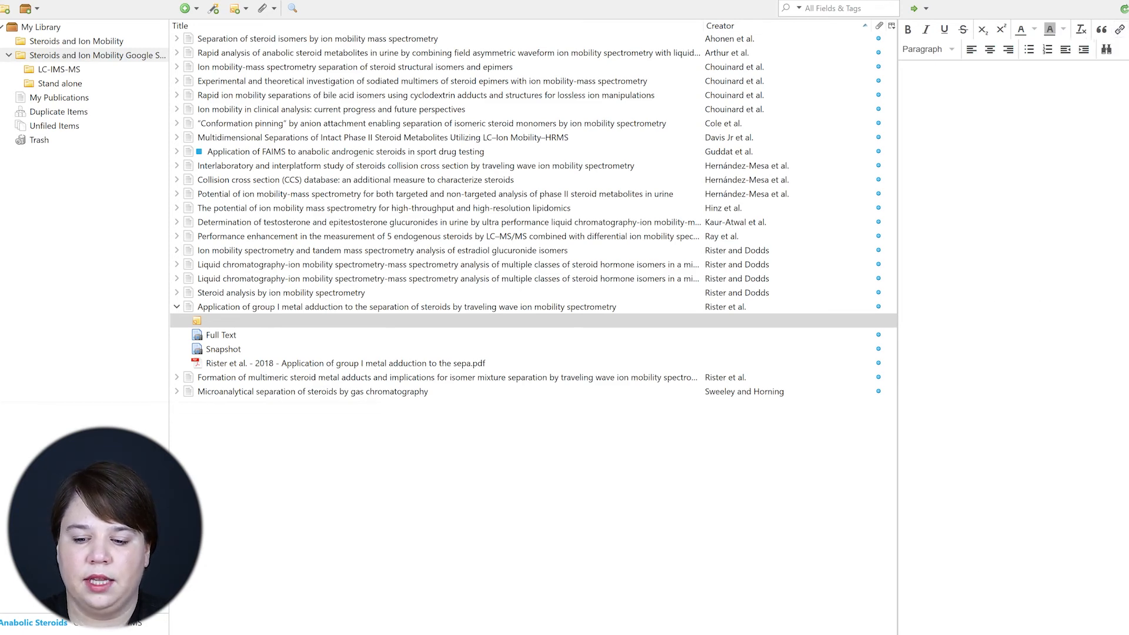
left_click(944, 633)
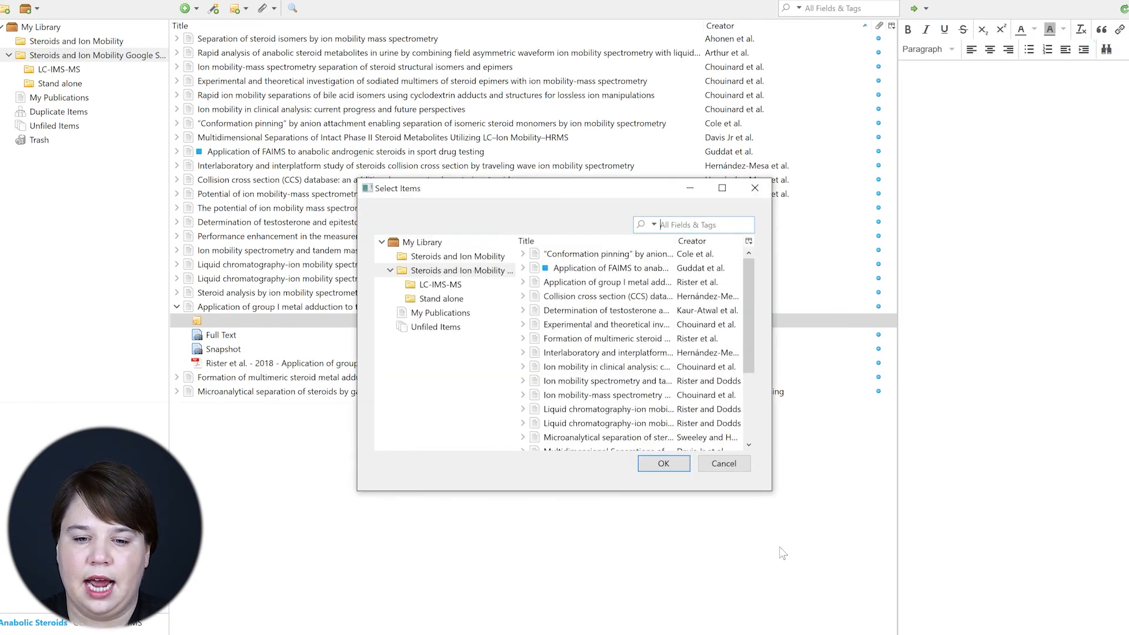
left_click(755, 188)
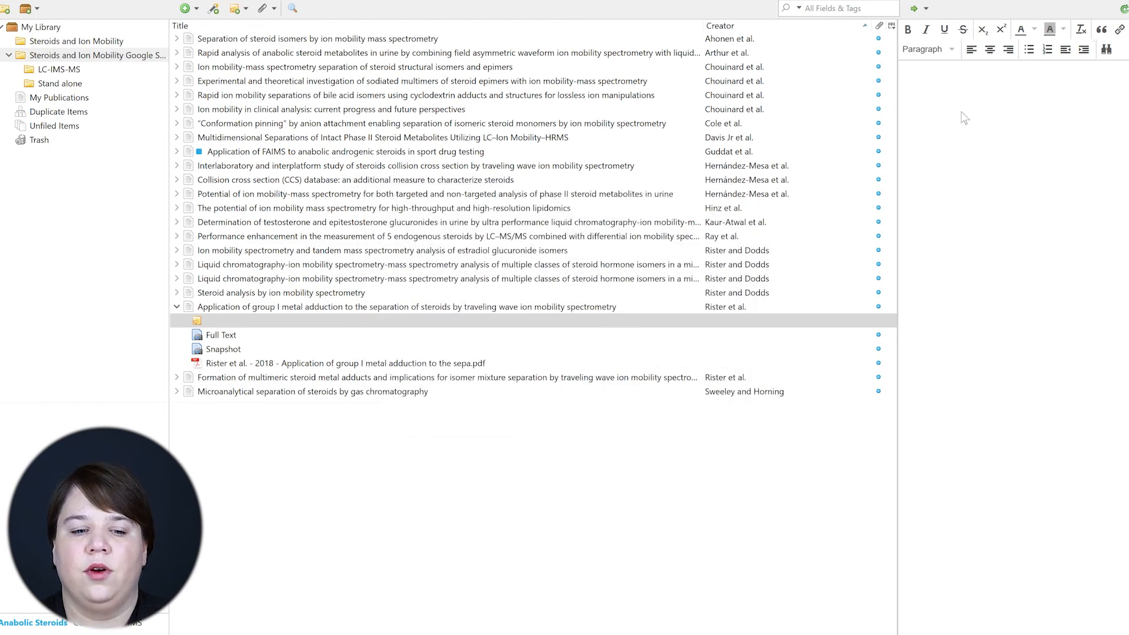
Step: Write "This was the first step to metal adduction stand alone" in the new note
type("This was")
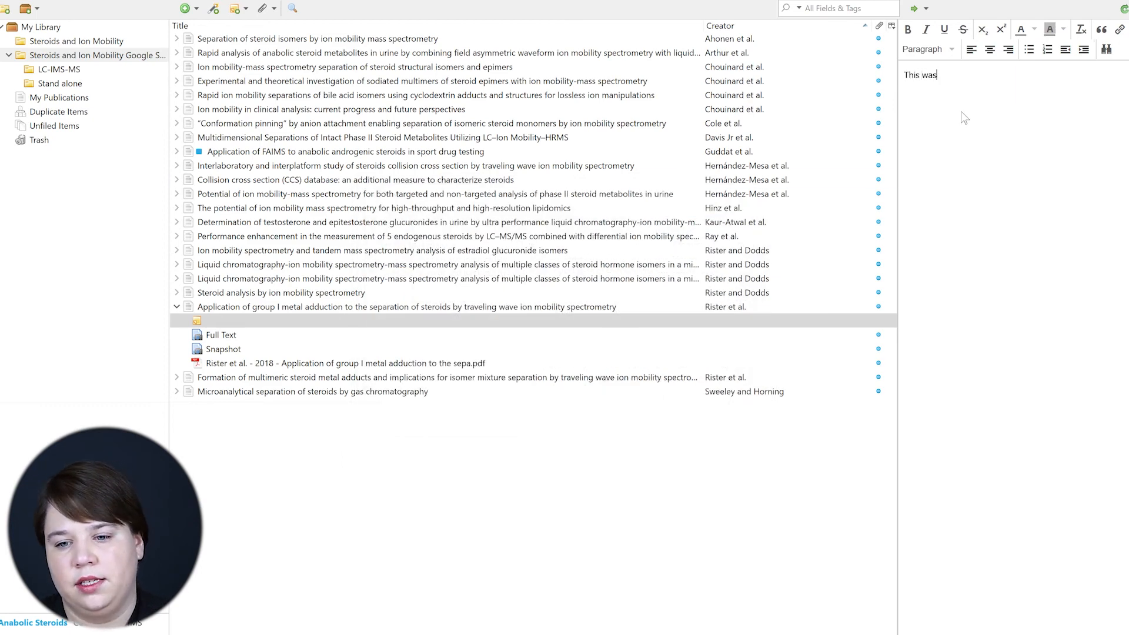
type(" the first step")
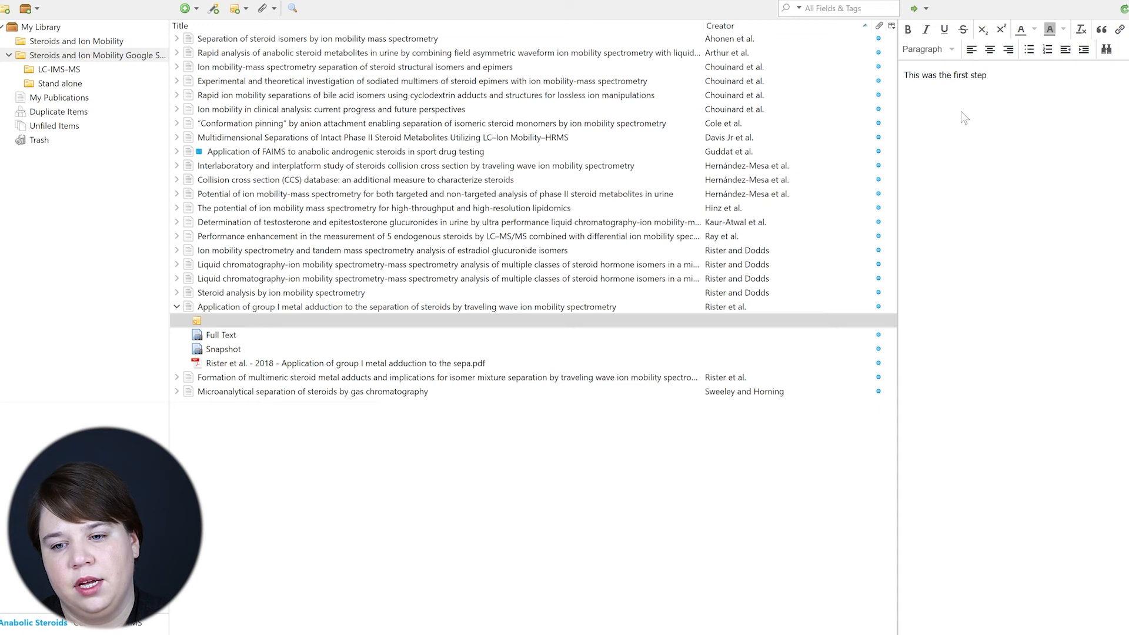
type(" to metal ad")
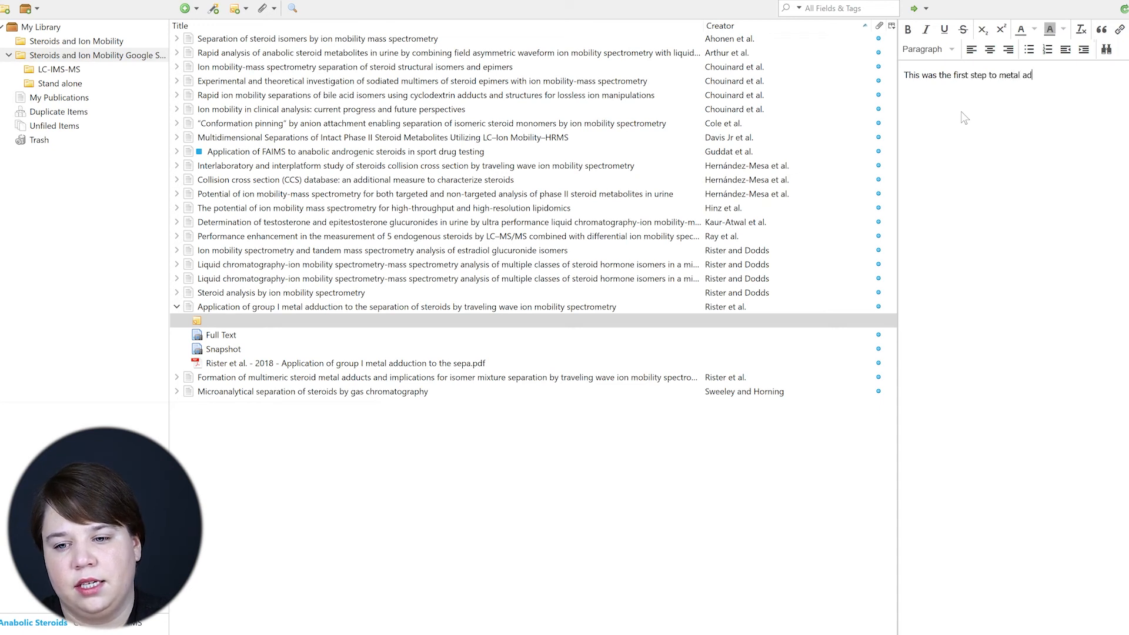
type("duction stando")
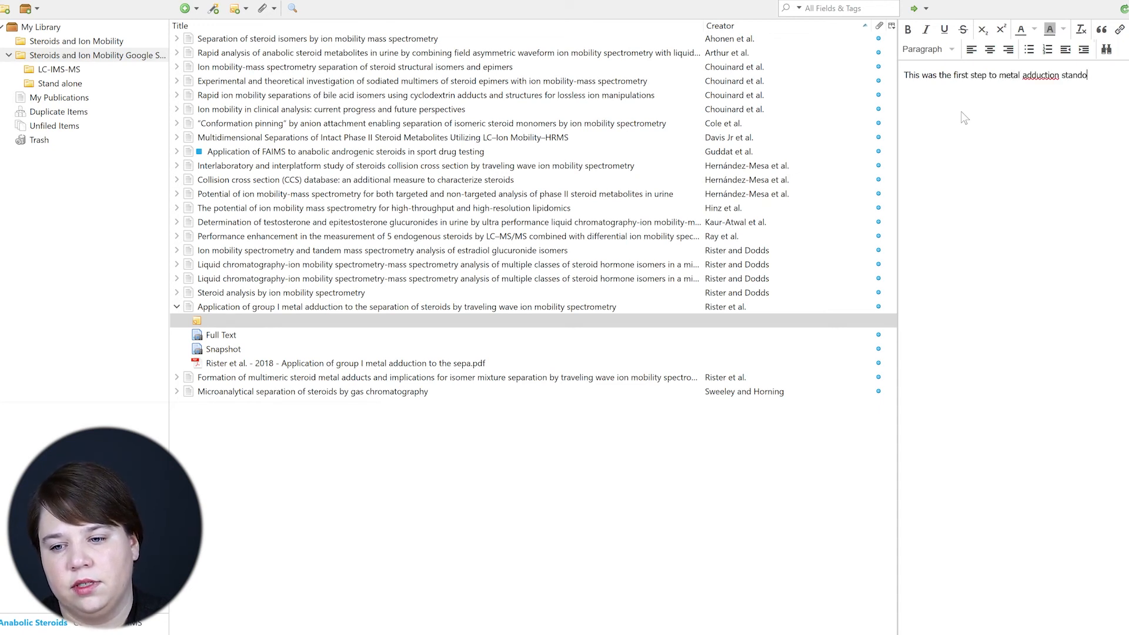
key("BackSpace")
type("alone")
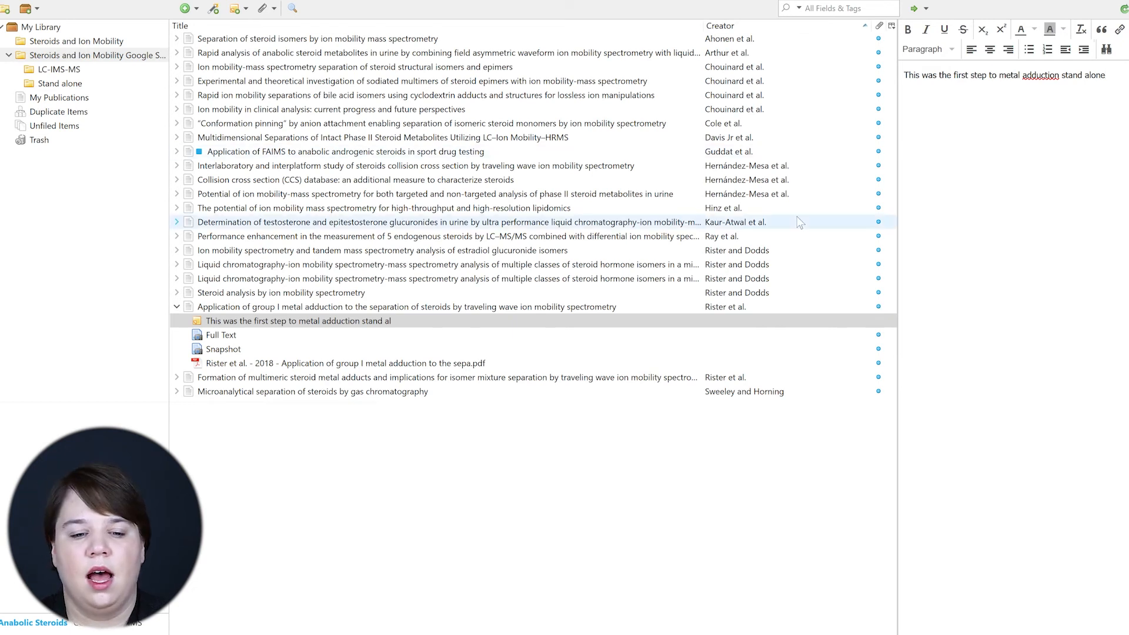
Step: Add a separate paragraph to the note reading "The CCS are in good agreement with" followed by the cited author's surname and "et al."
key("Return")
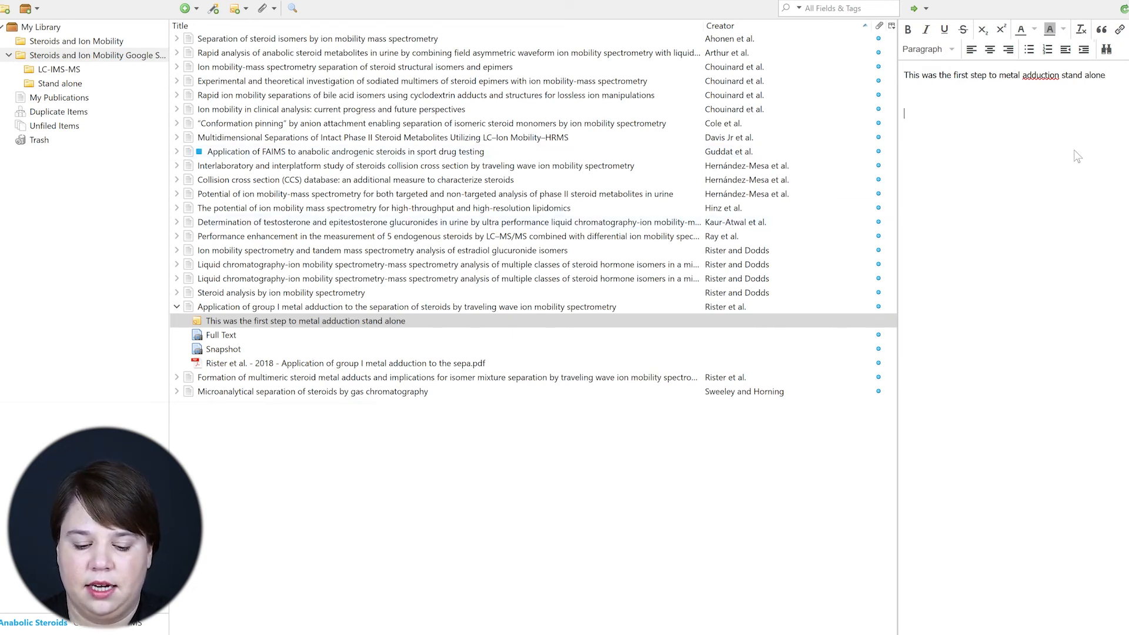
type("The CCS ")
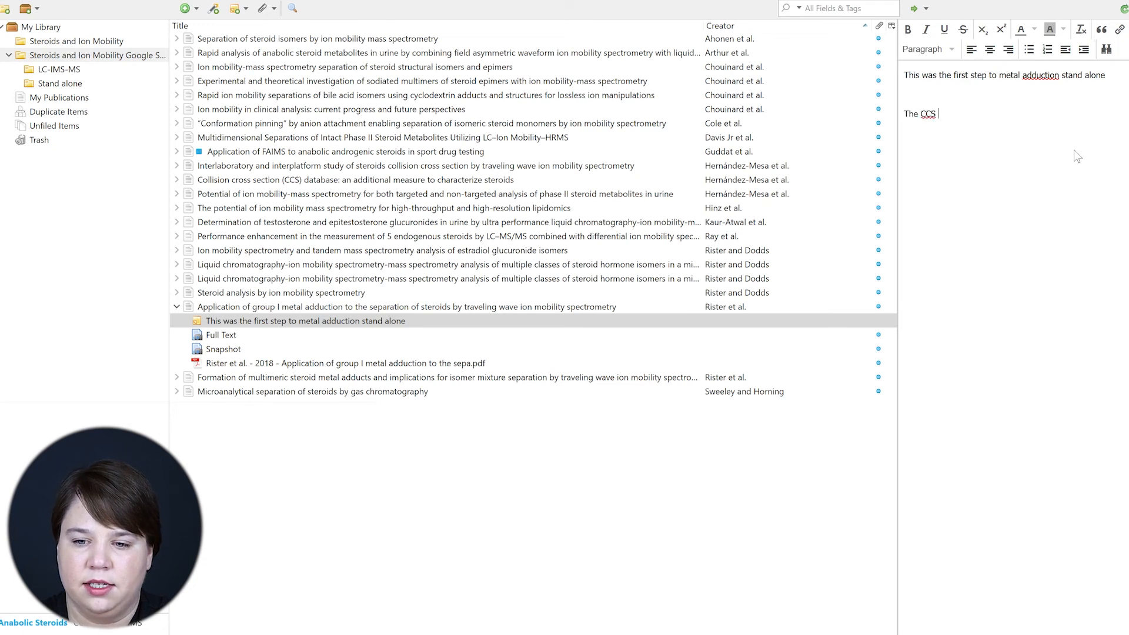
type("are in good agreement iwth")
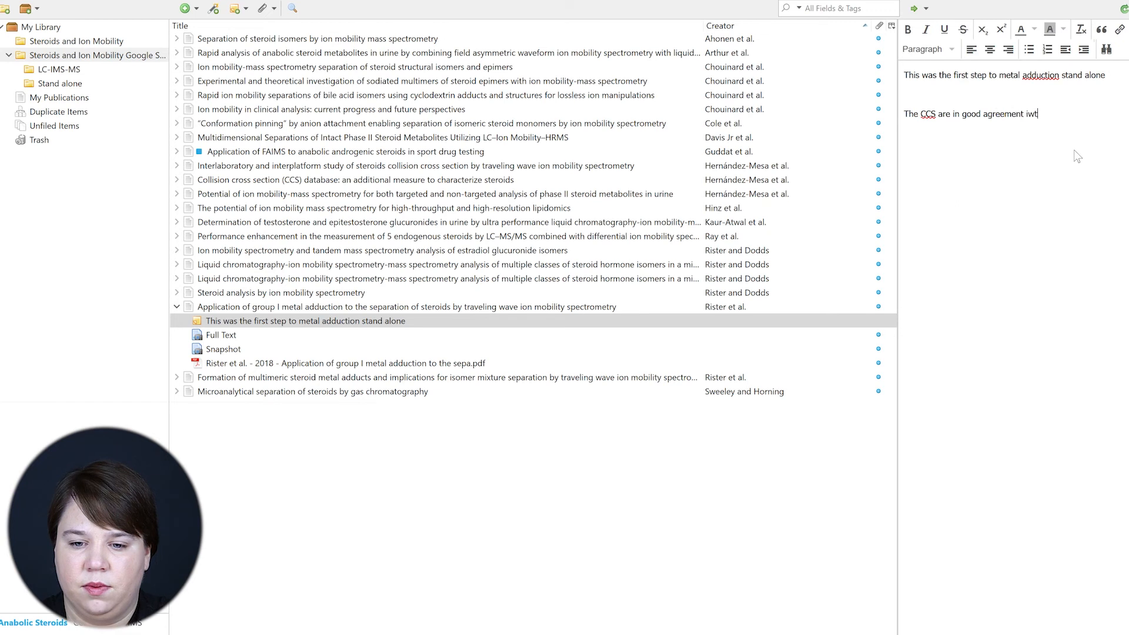
type(" Chouinard et al.")
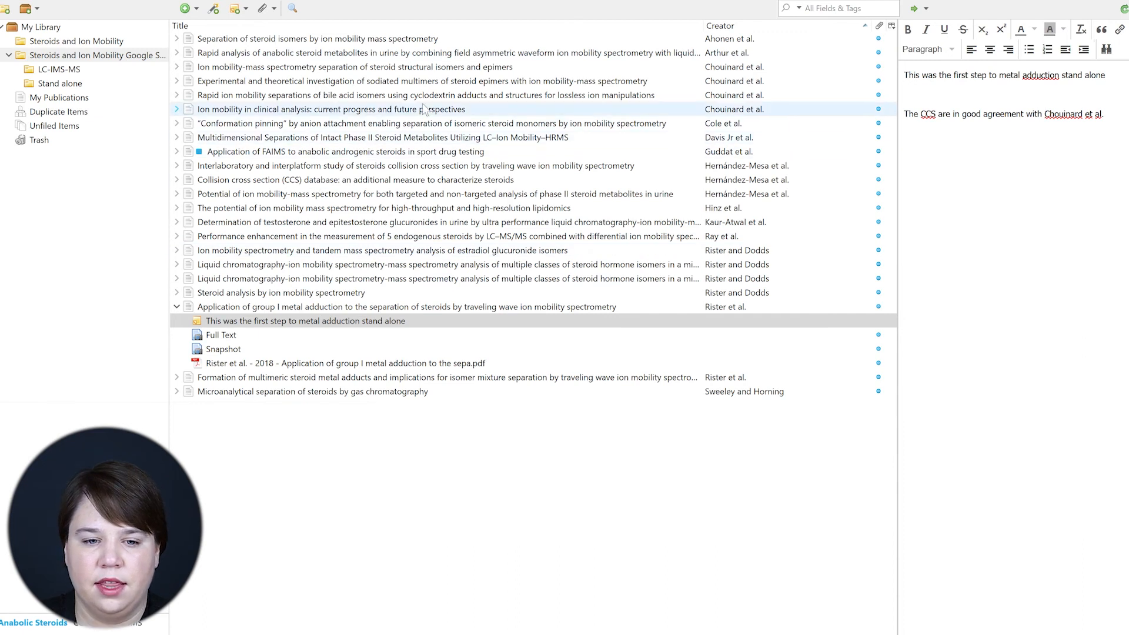
Step: Relate the note to the paper "Ion mobility-mass spectrometry separation of steroid structural isomers and epimers" and collapse the group I metal adduction paper
left_click(381, 68)
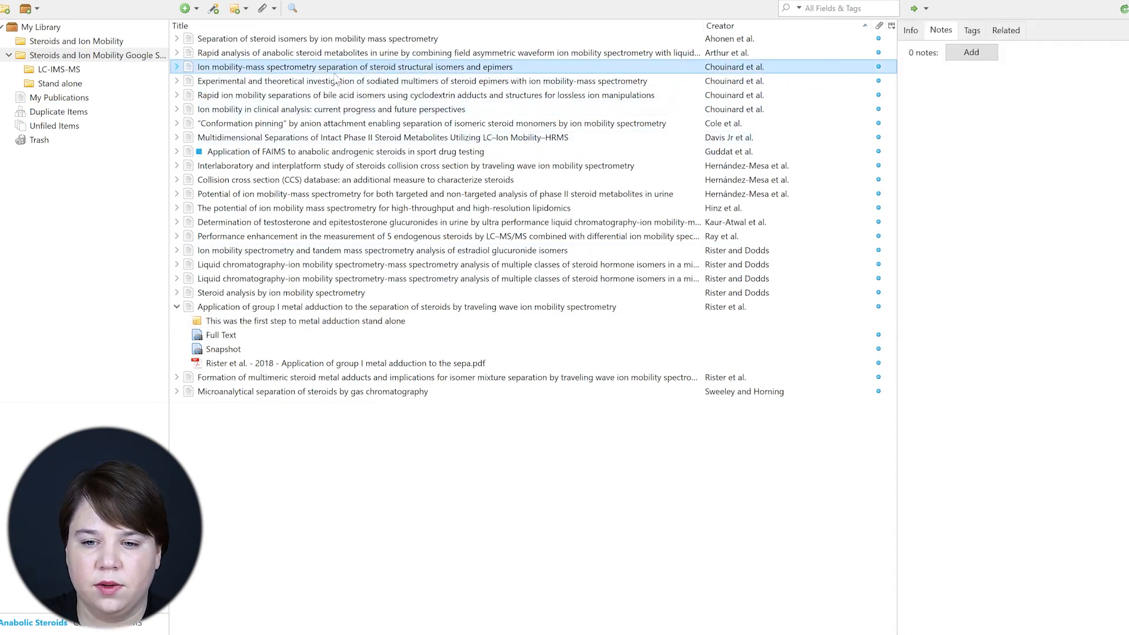
left_click(228, 324)
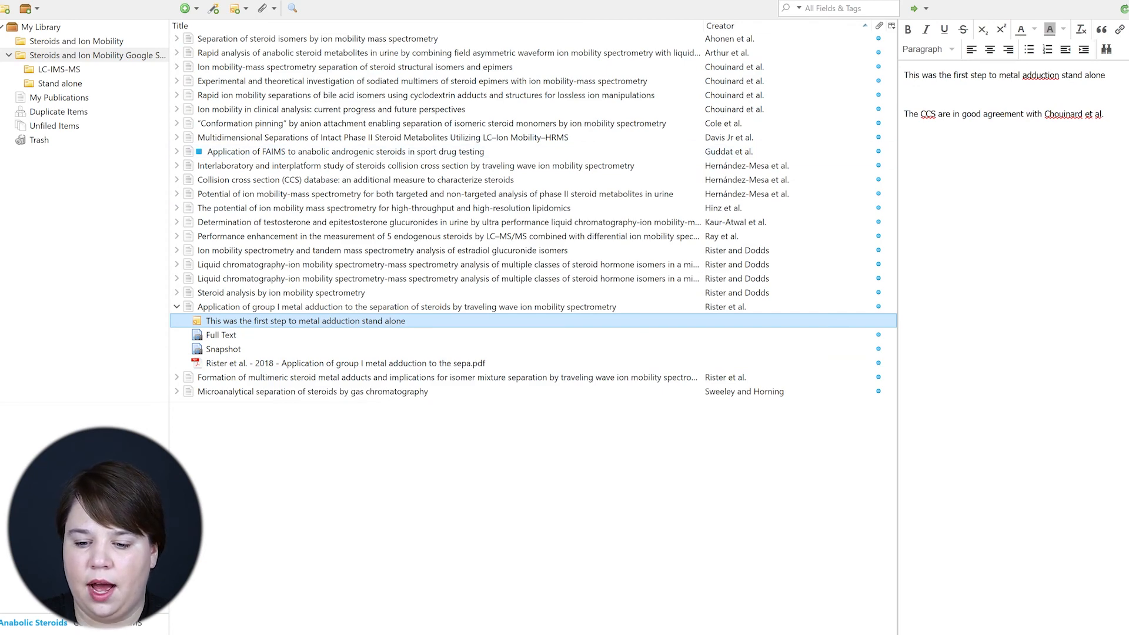
left_click(952, 633)
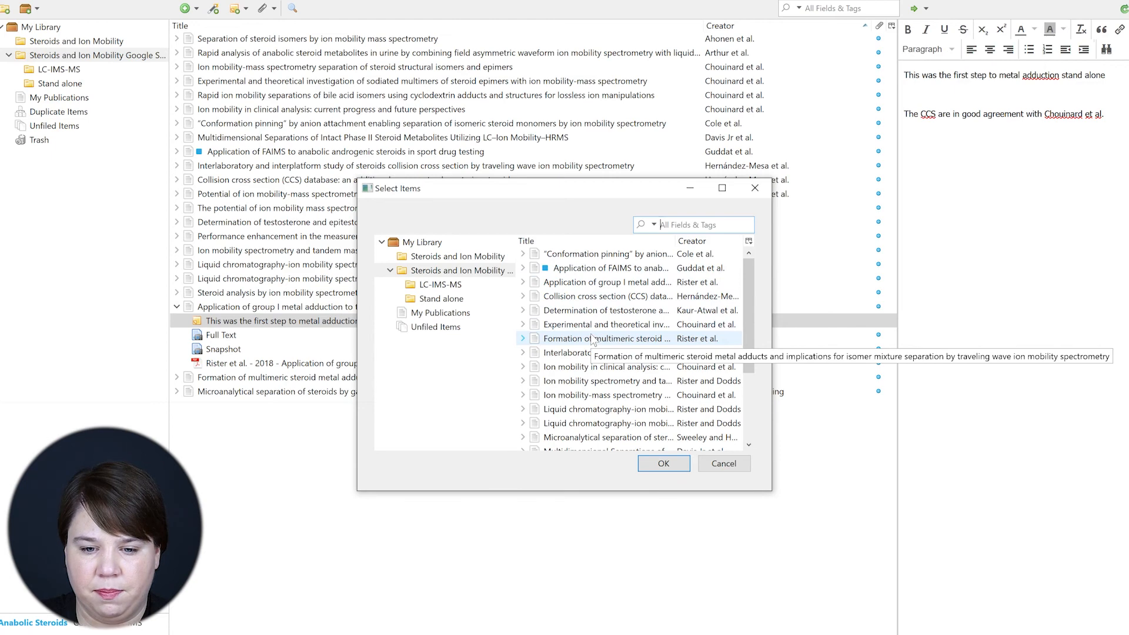
scroll(600, 317, "down", 1)
left_click(609, 326)
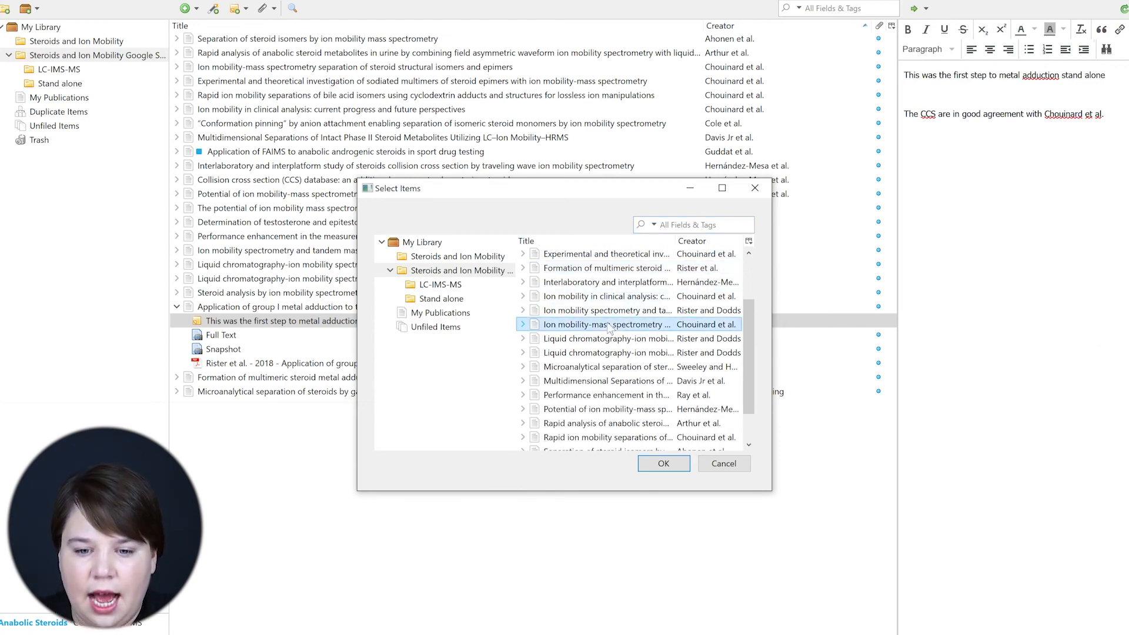
left_click(663, 464)
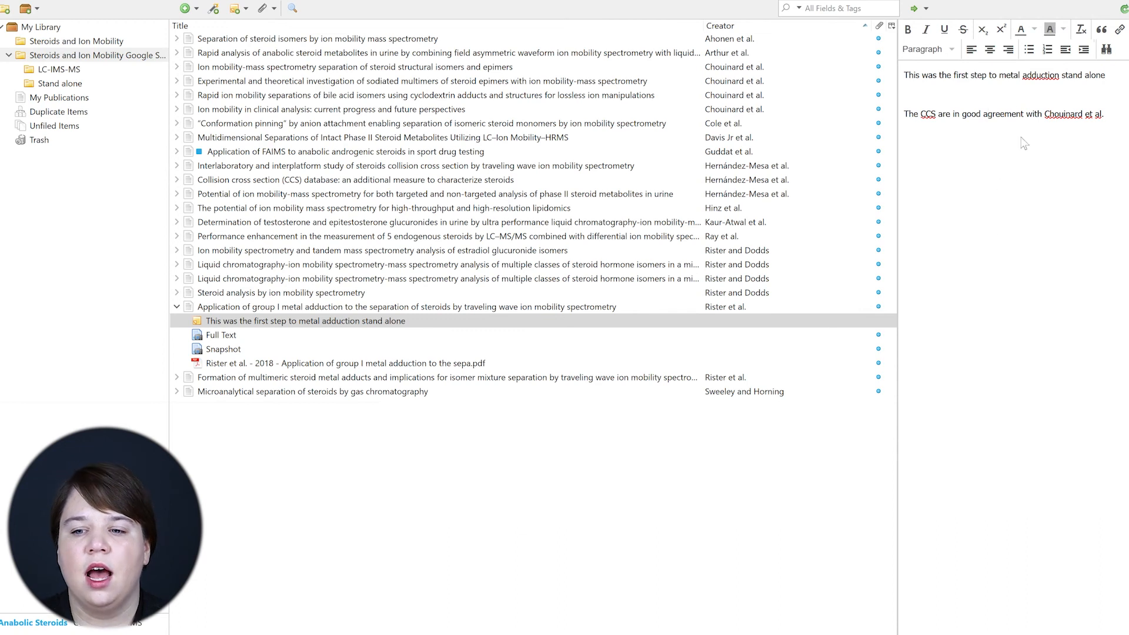
left_click(388, 321)
left_click(364, 239)
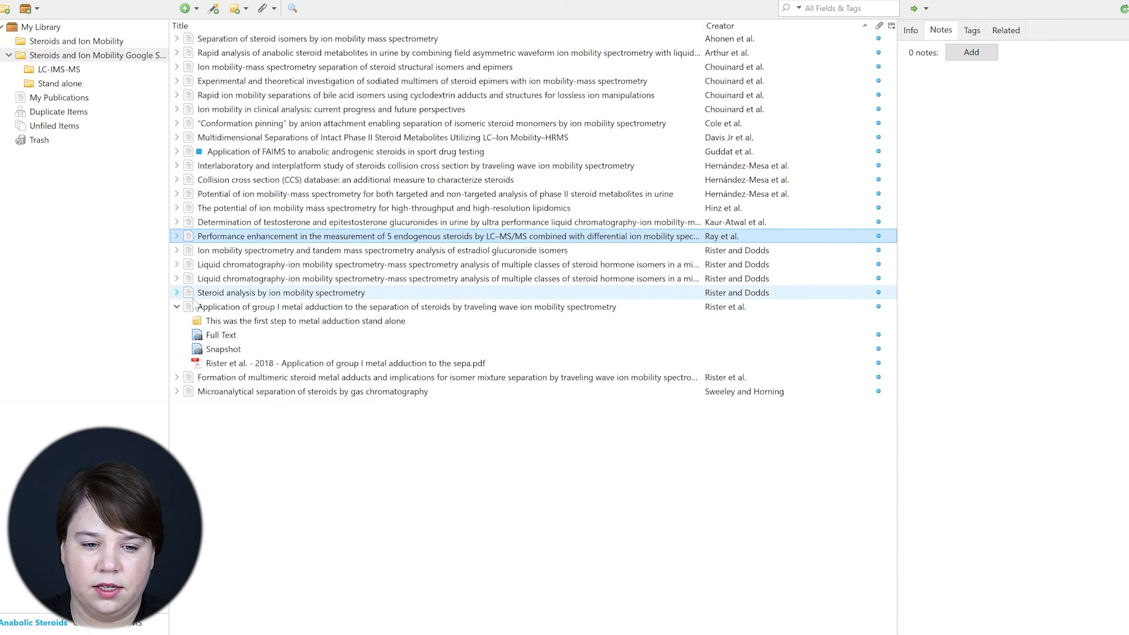
left_click(177, 306)
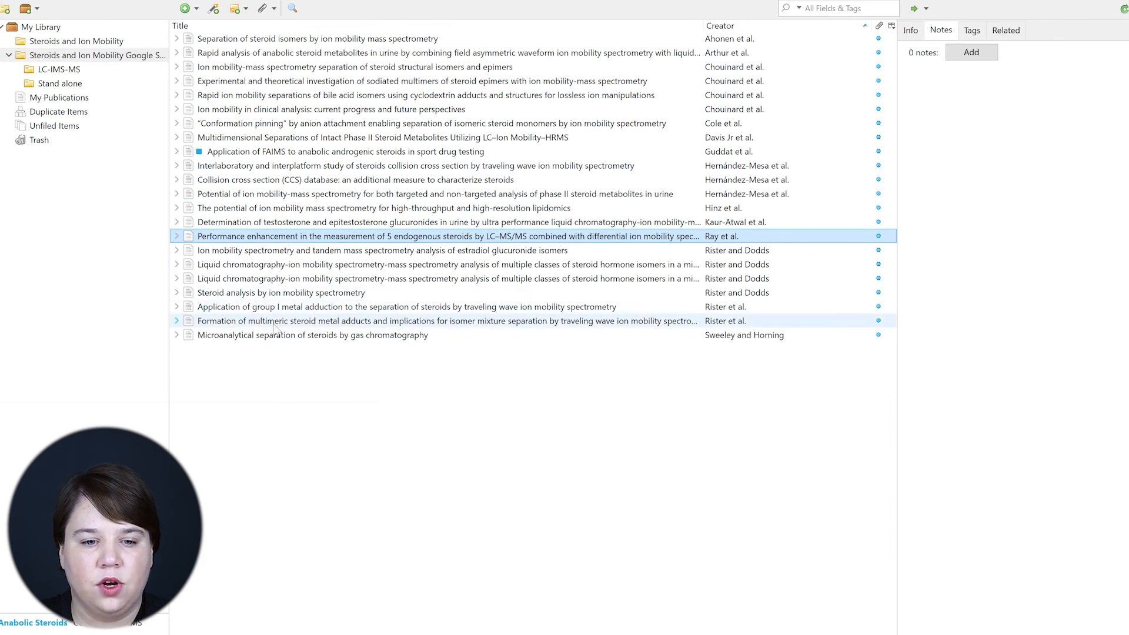
left_click(530, 266)
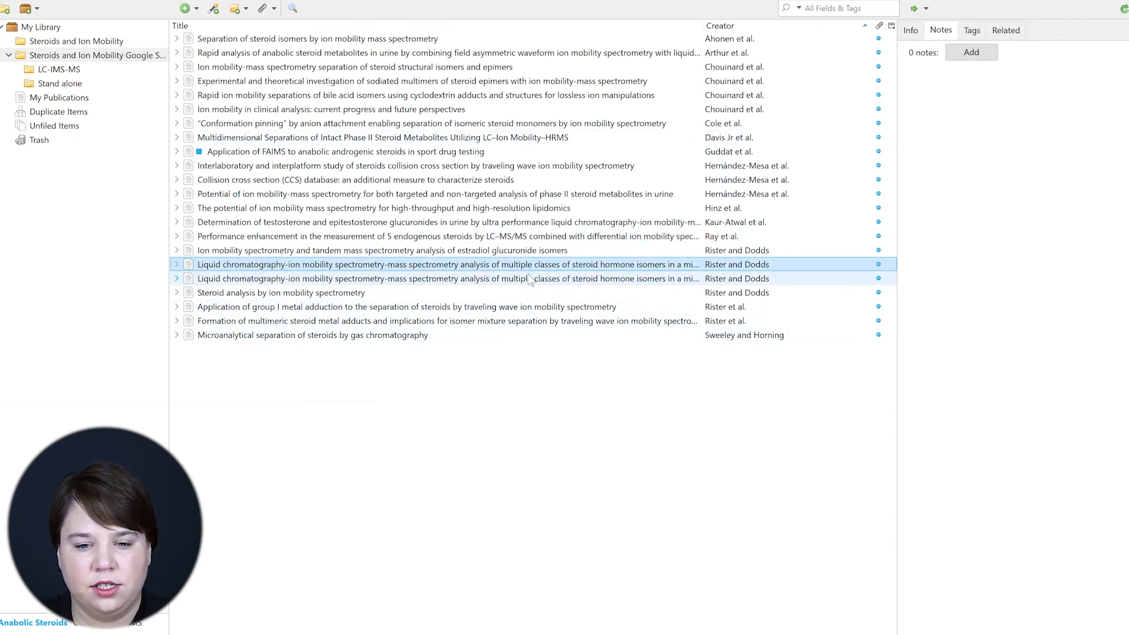
left_click(529, 276, "ctrl")
right_click(529, 277)
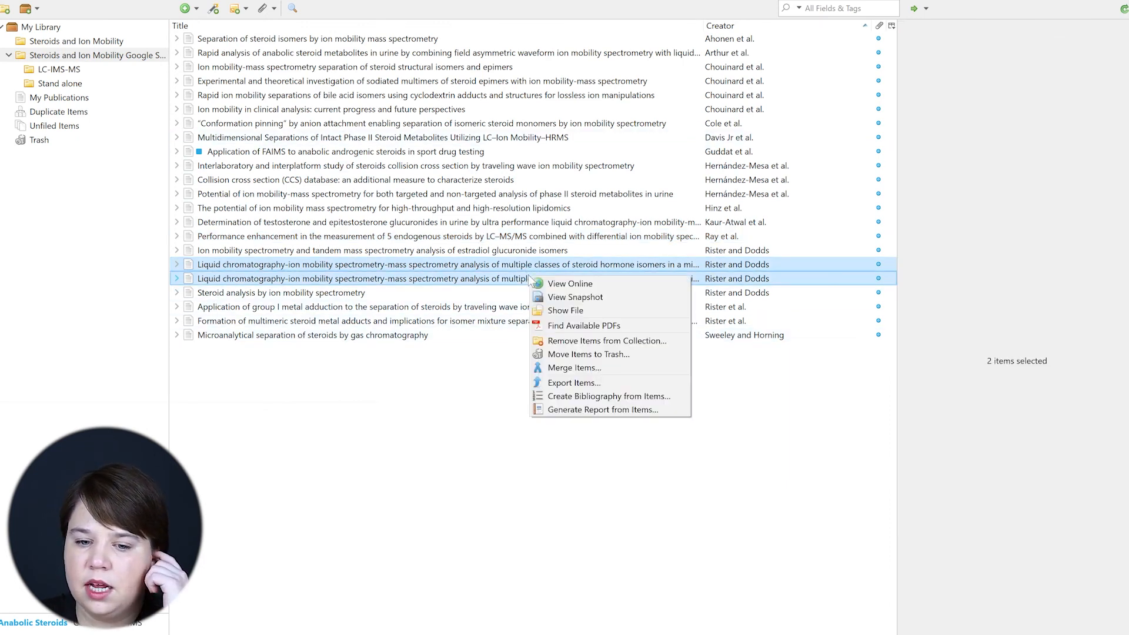
left_click(421, 407)
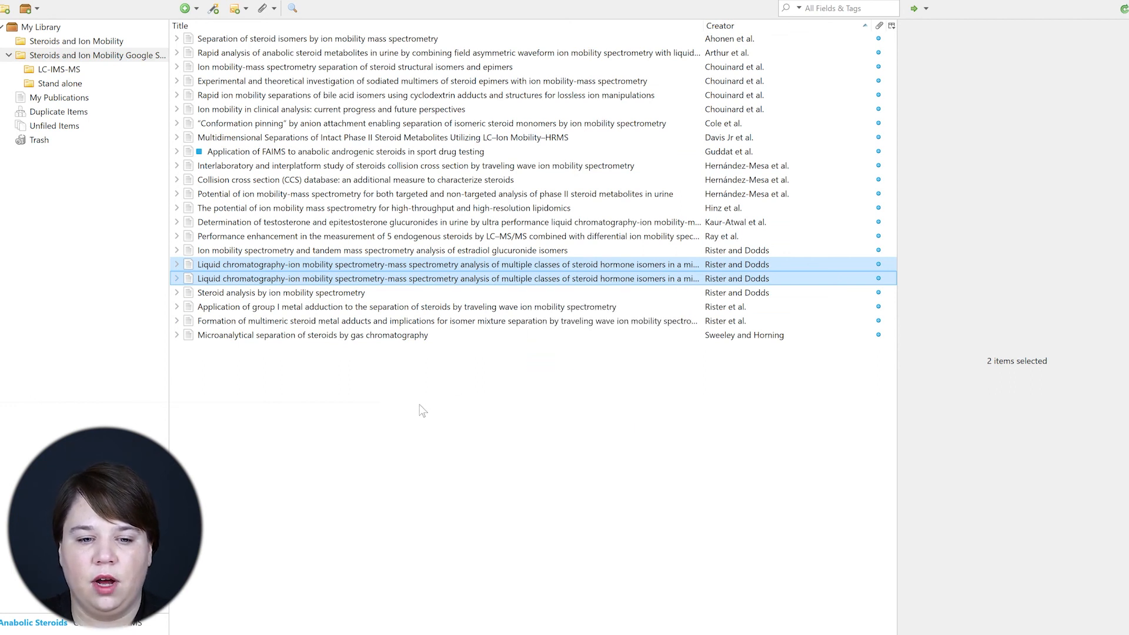
right_click(362, 266)
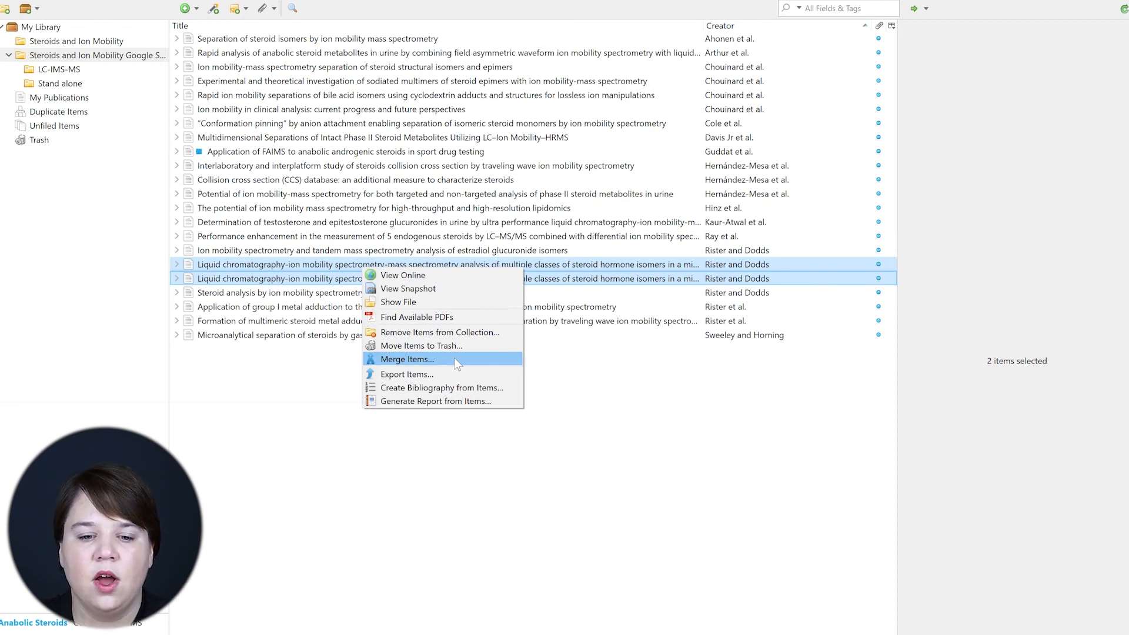
left_click(382, 493)
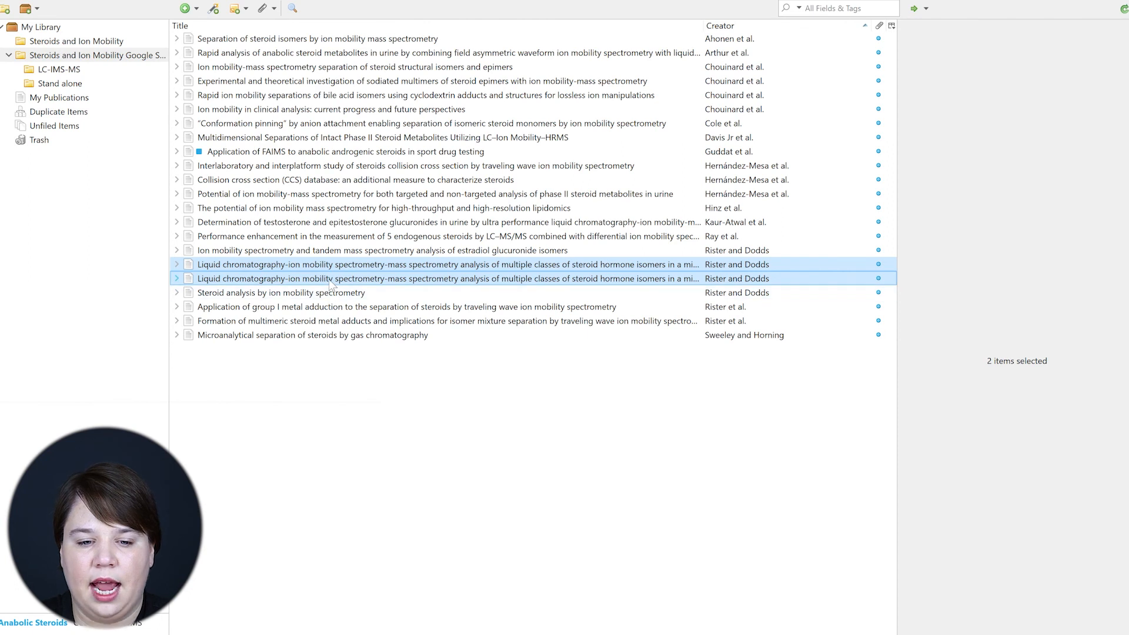
left_click(330, 280)
right_click(330, 280)
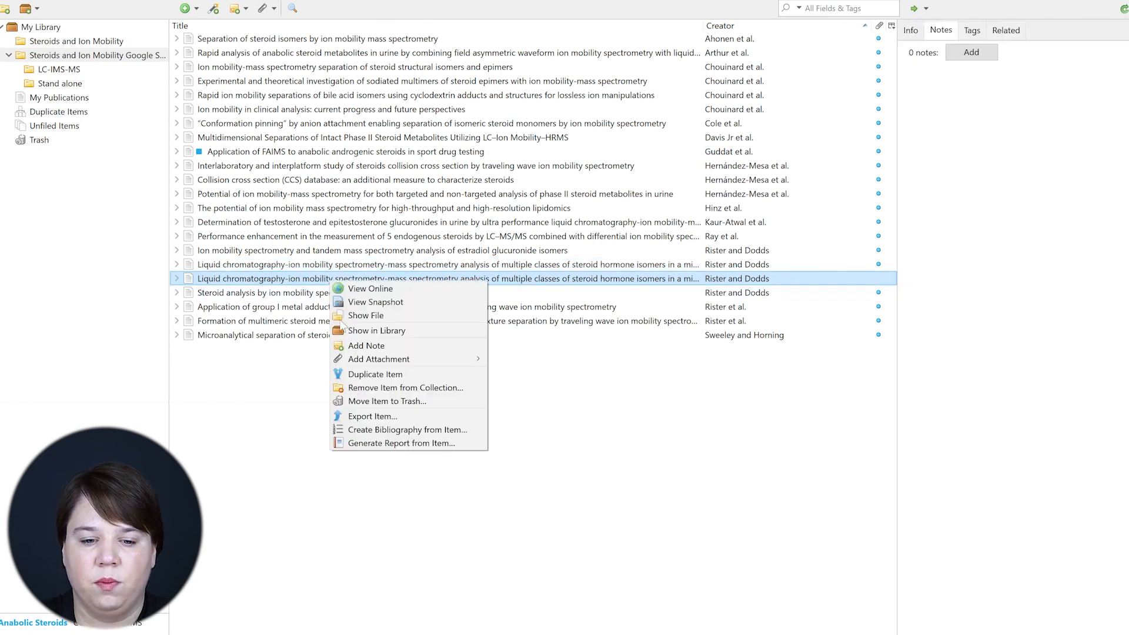
left_click(282, 404)
Step: Merge the two duplicate "Liquid chromatography-ion mobility spectrometry-mass spectrometry analysis" papers, using the 9/27/2021, 4:19:33 PM version as the master item
left_click(244, 264)
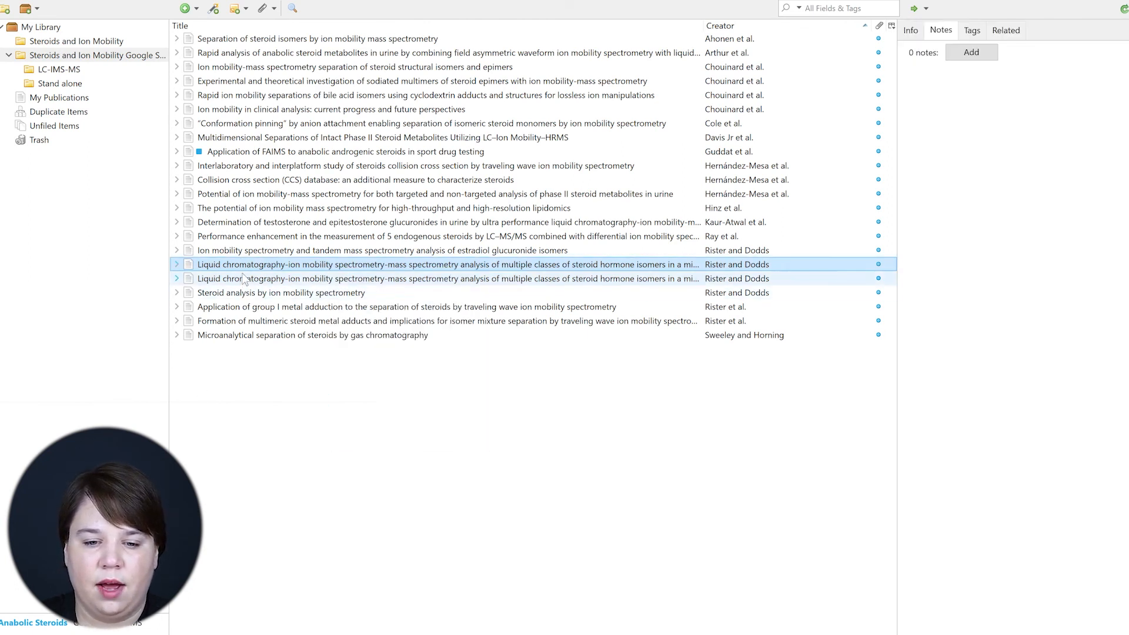
left_click(244, 278, "shift")
right_click(244, 279)
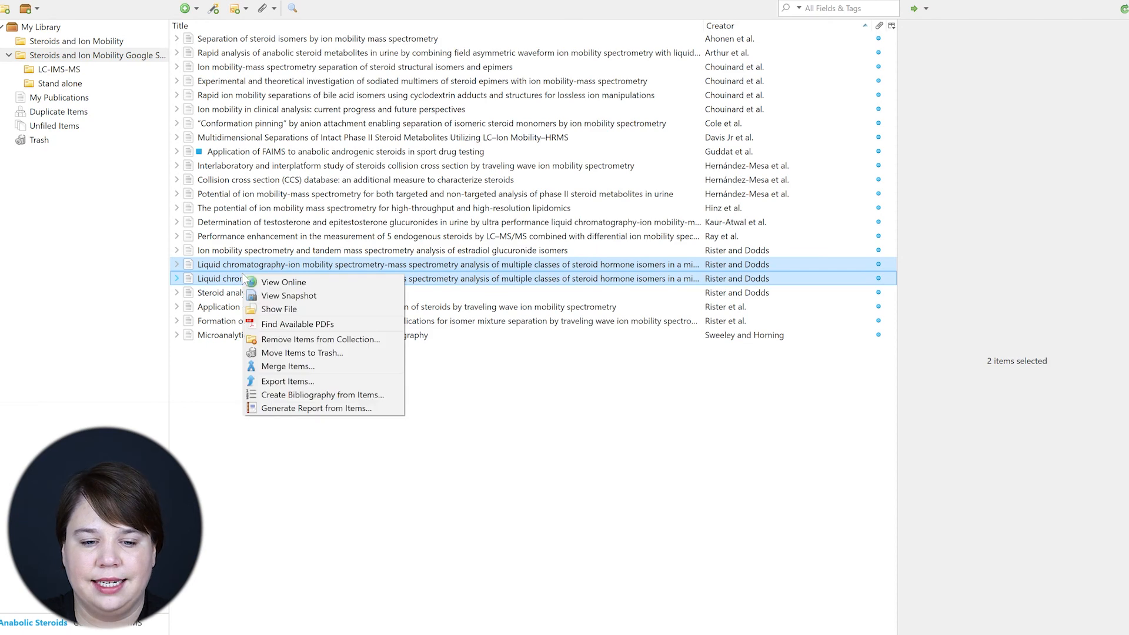
left_click(303, 370)
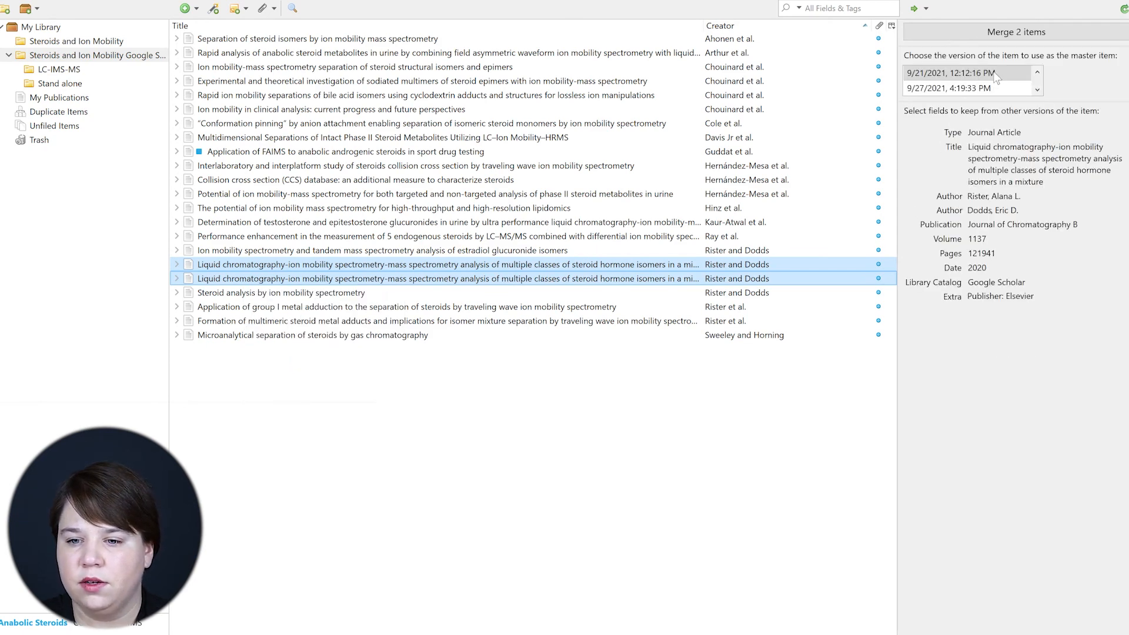
left_click(970, 89)
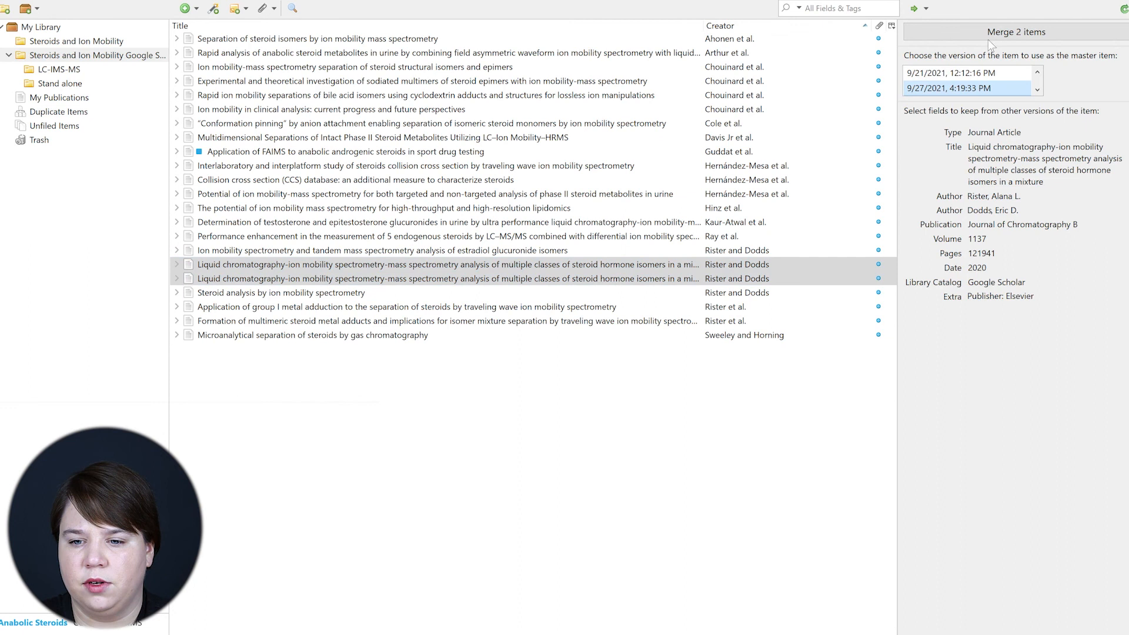
left_click(988, 34)
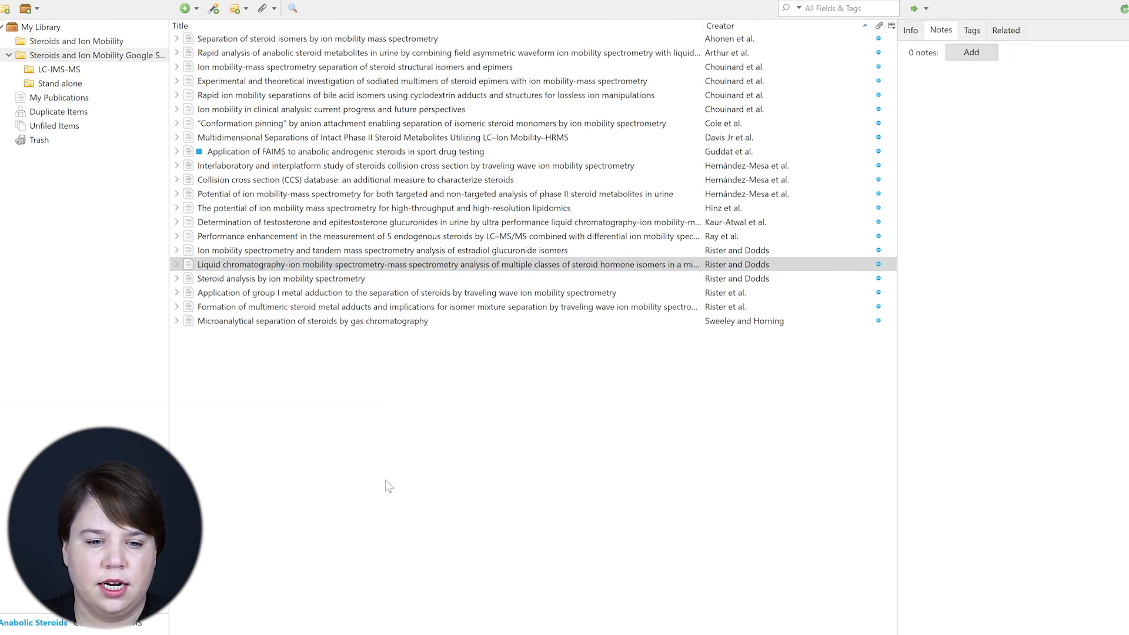
Step: Expand the merged liquid chromatography paper, inspect its Full Text attachments, and collapse it
left_click(176, 264)
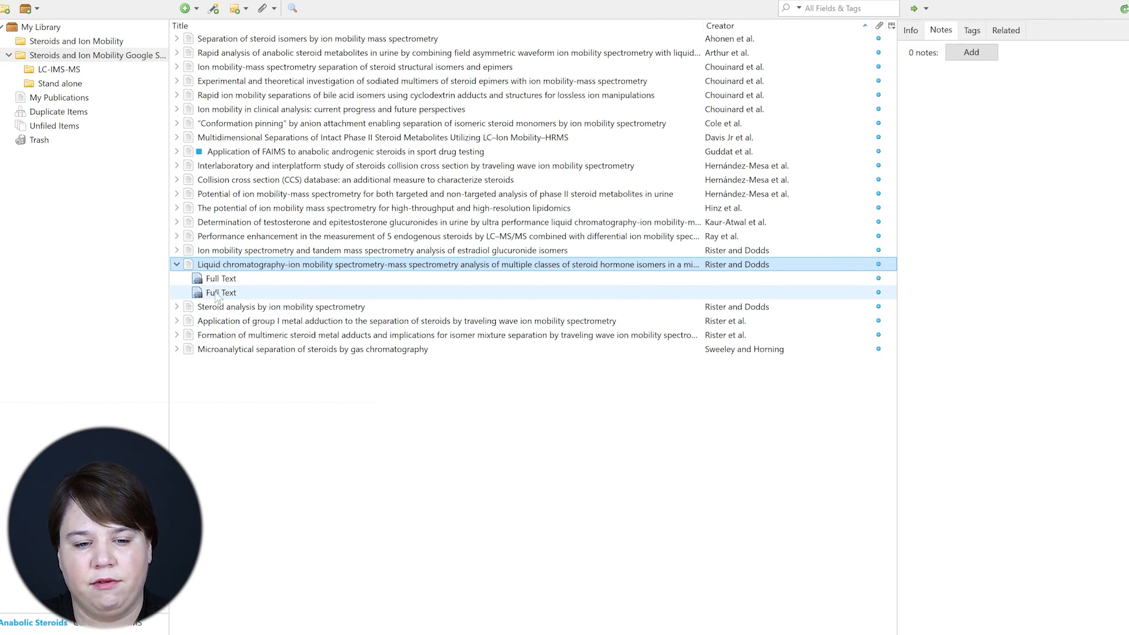
left_click(233, 293)
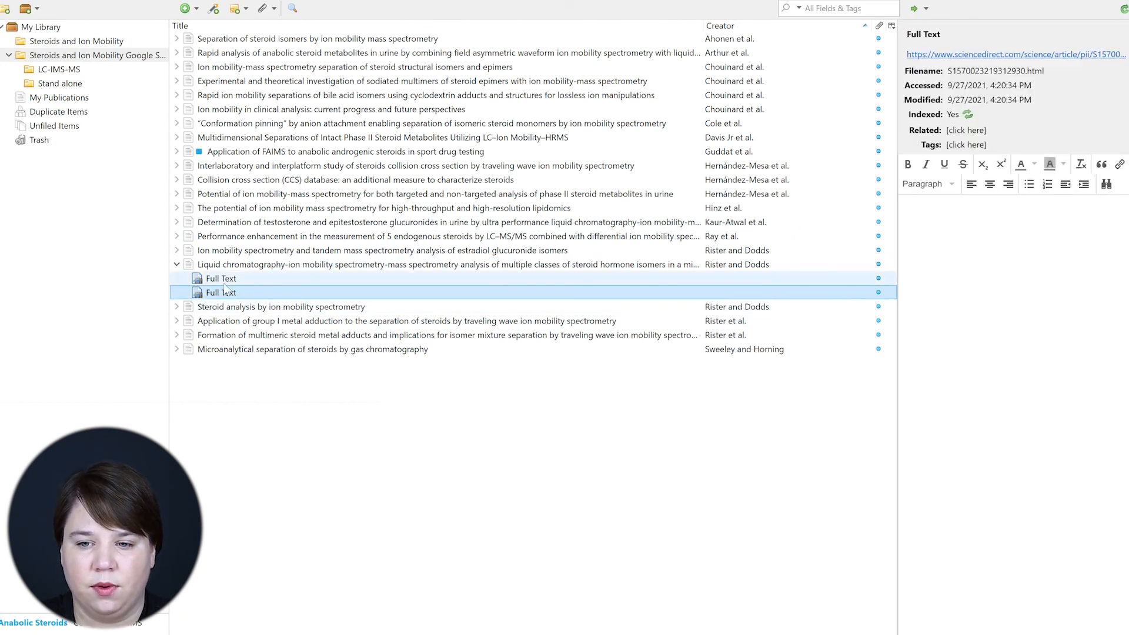
left_click(226, 279)
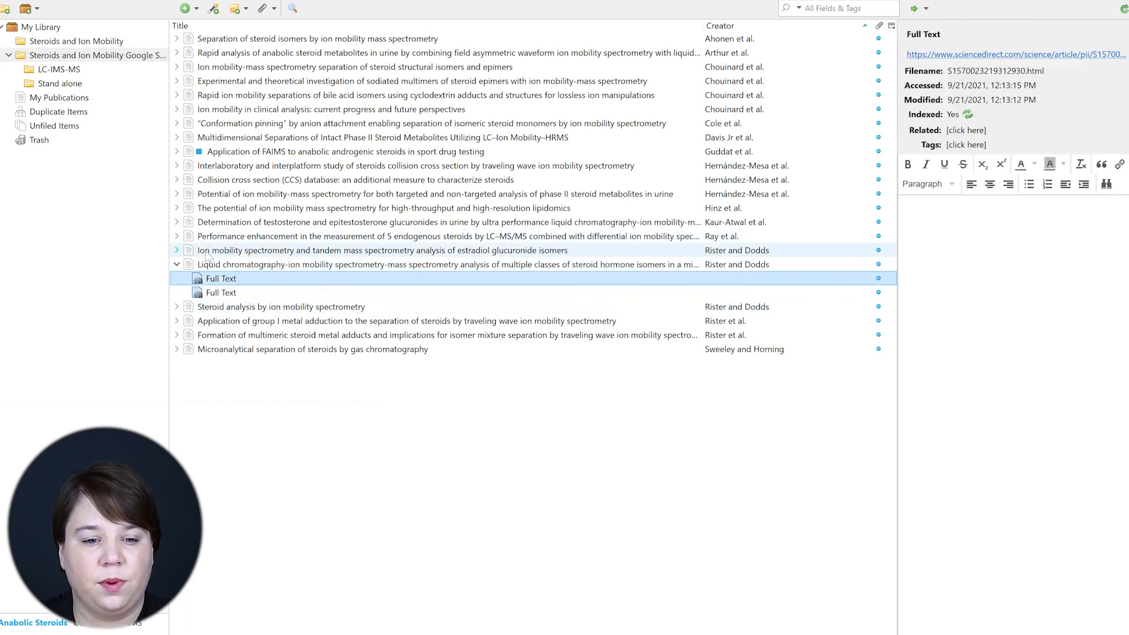
left_click(176, 265)
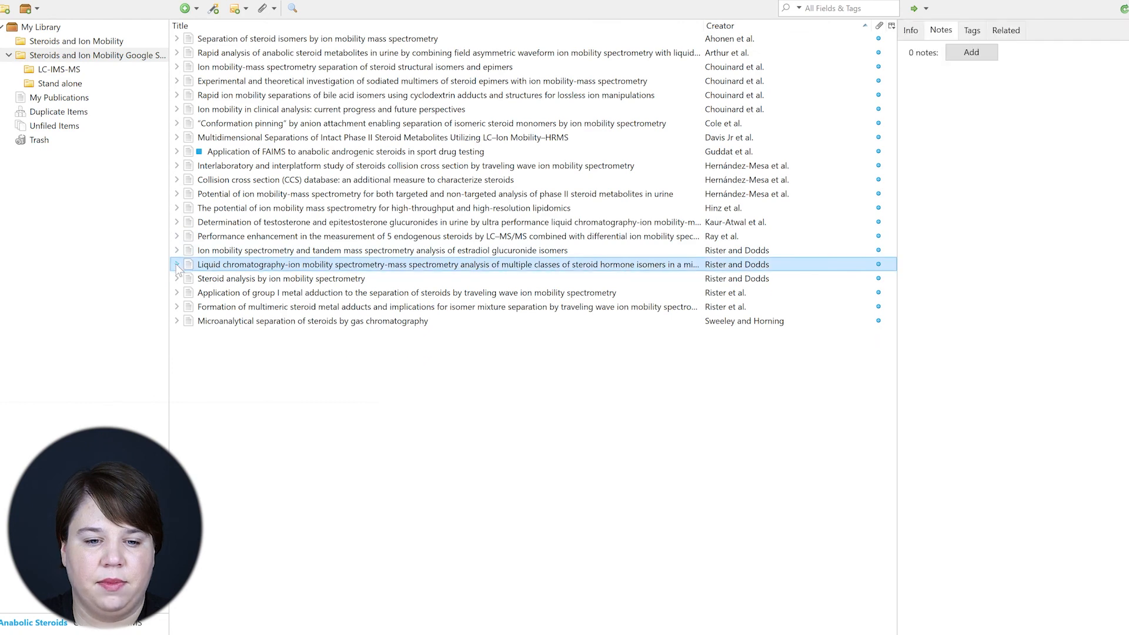
Step: Review the library's duplicate items, check the "Steroid analysis by ion mobility spectrometry" duplicates, and return to the Steroids and Ion Mobility Google collection
left_click(56, 112)
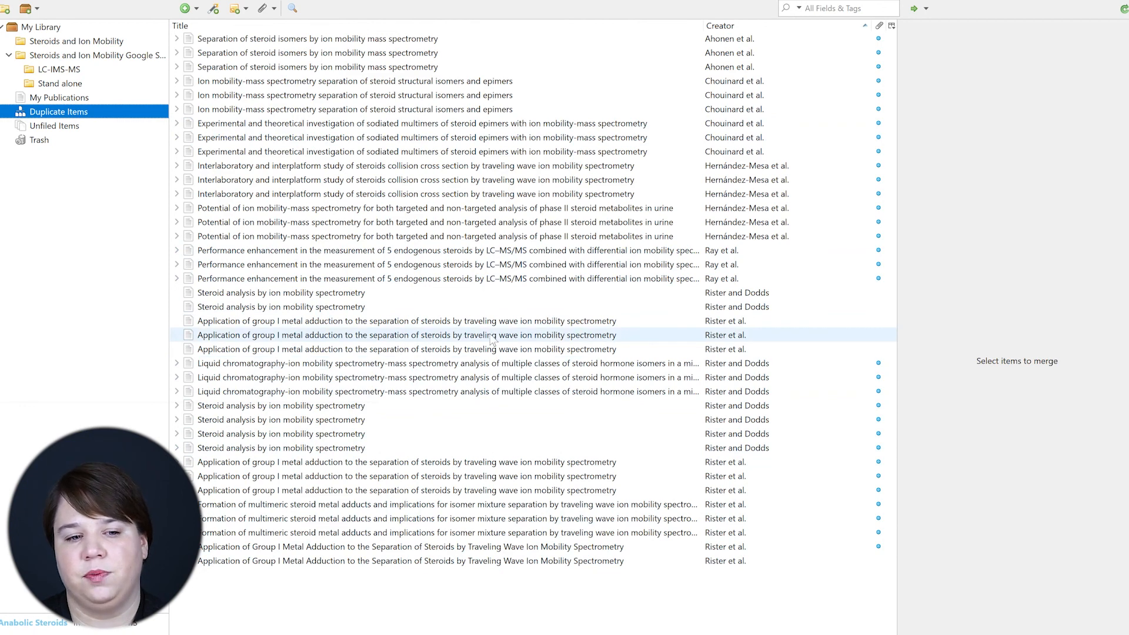
left_click(352, 309)
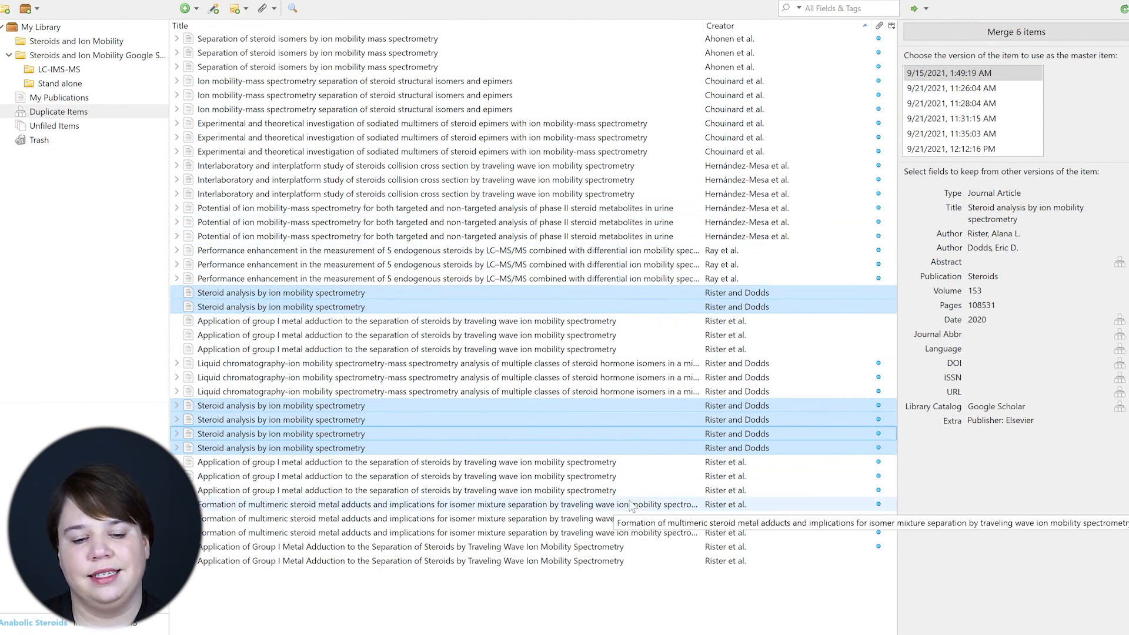
left_click(65, 55)
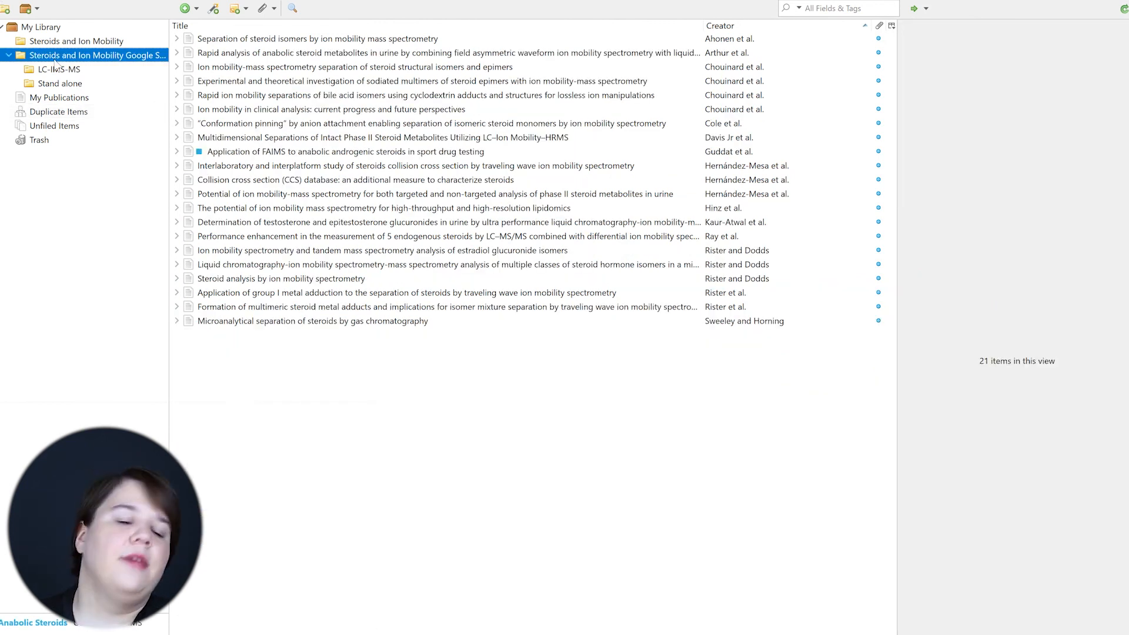